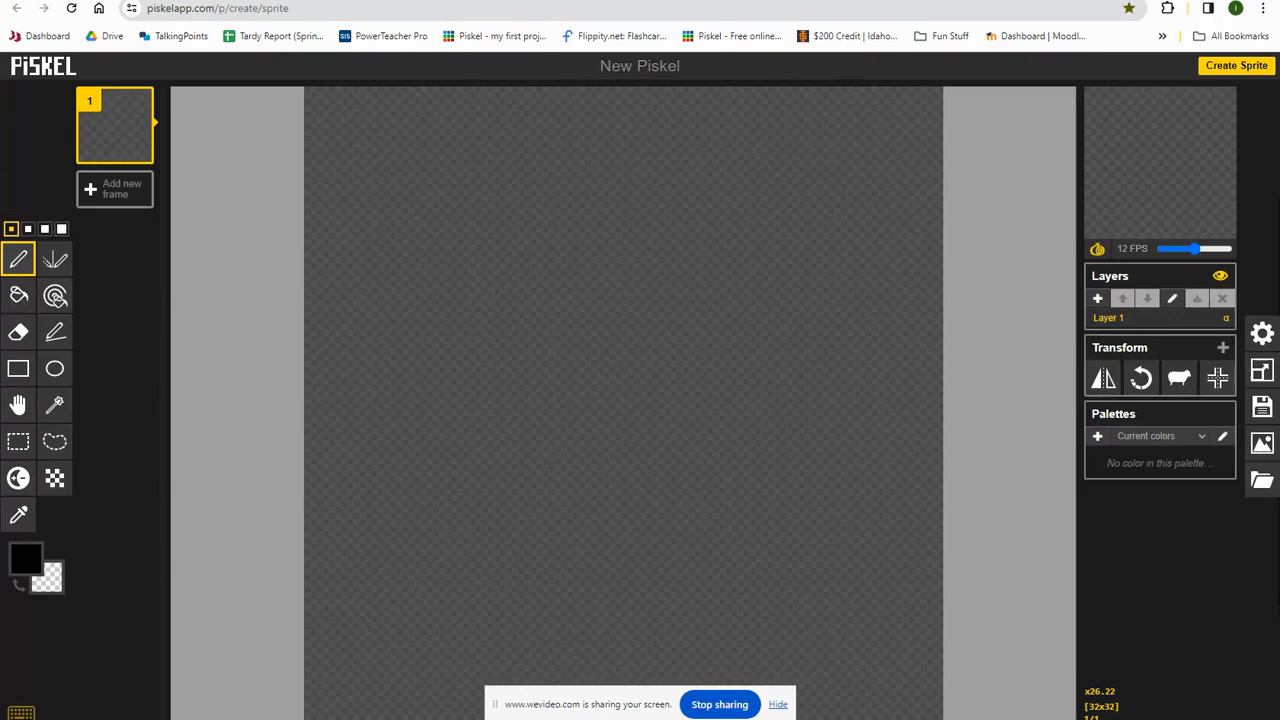
# Step: Draw a black circle outline about 8 pixels wide low on the canvas and fill it with purple #a224ad
pyautogui.click(58, 368)
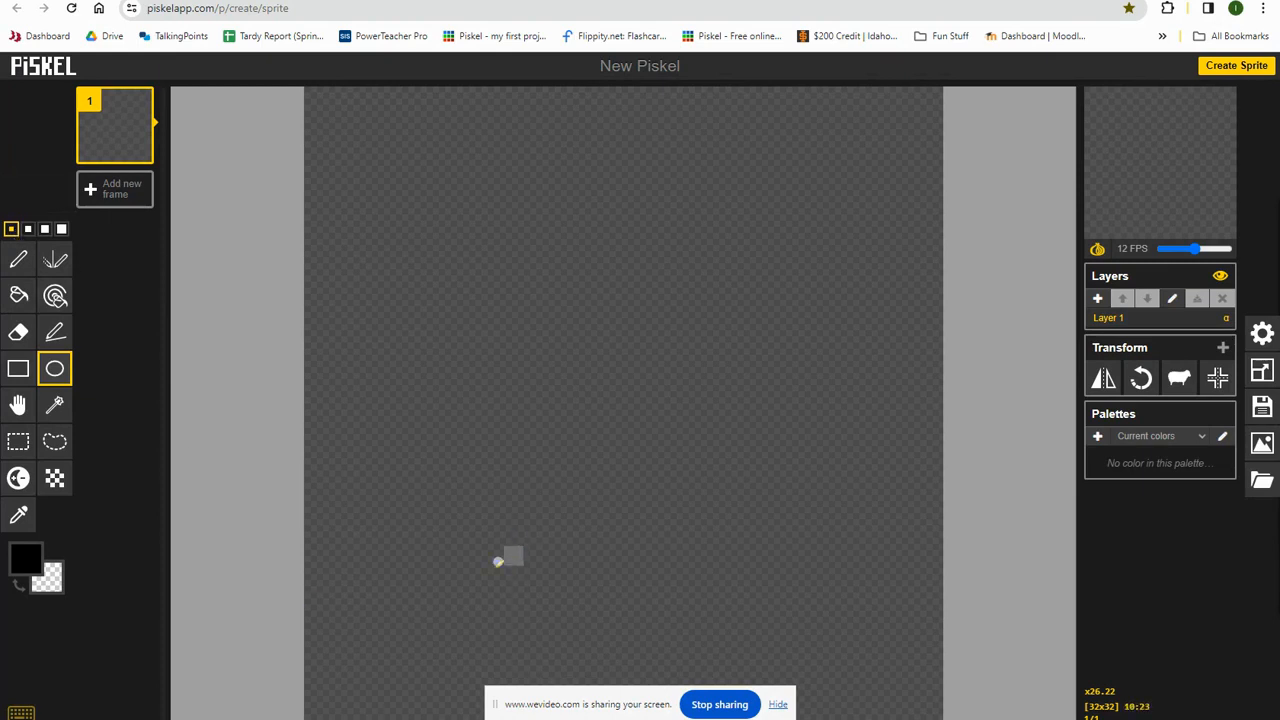
pyautogui.moveTo(494, 514); pyautogui.dragTo(633, 645)
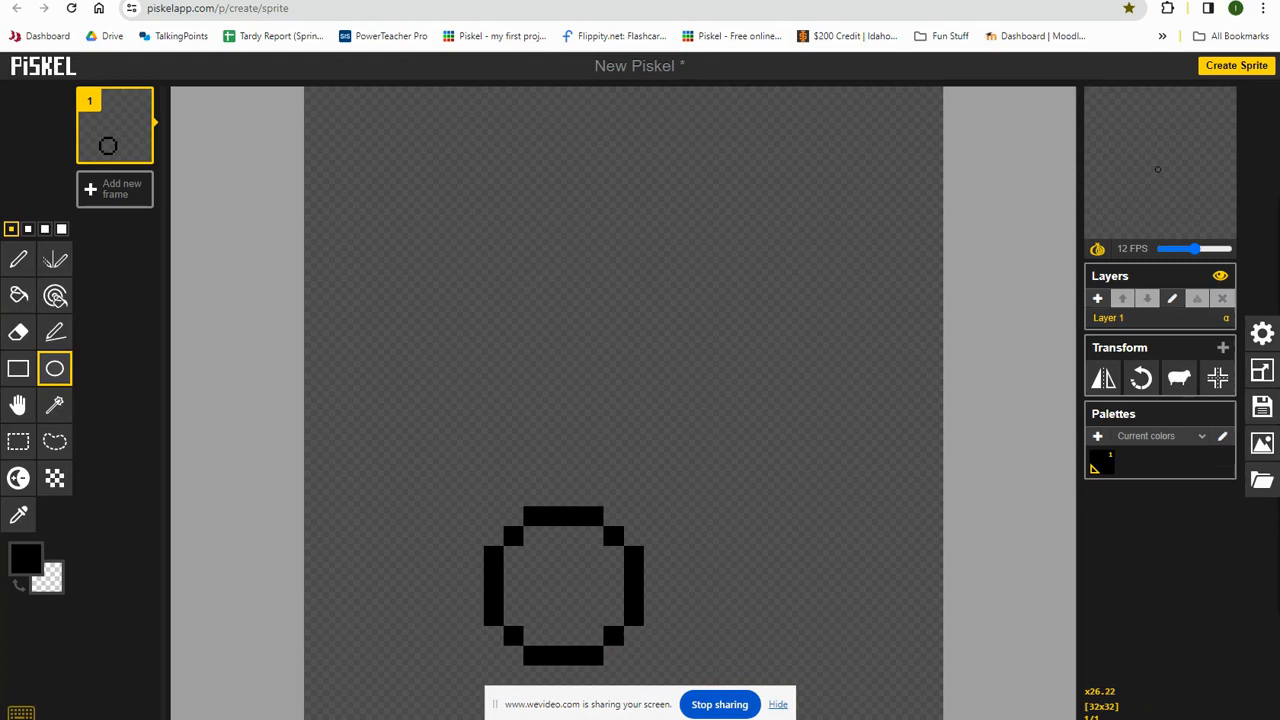
pyautogui.click(20, 294)
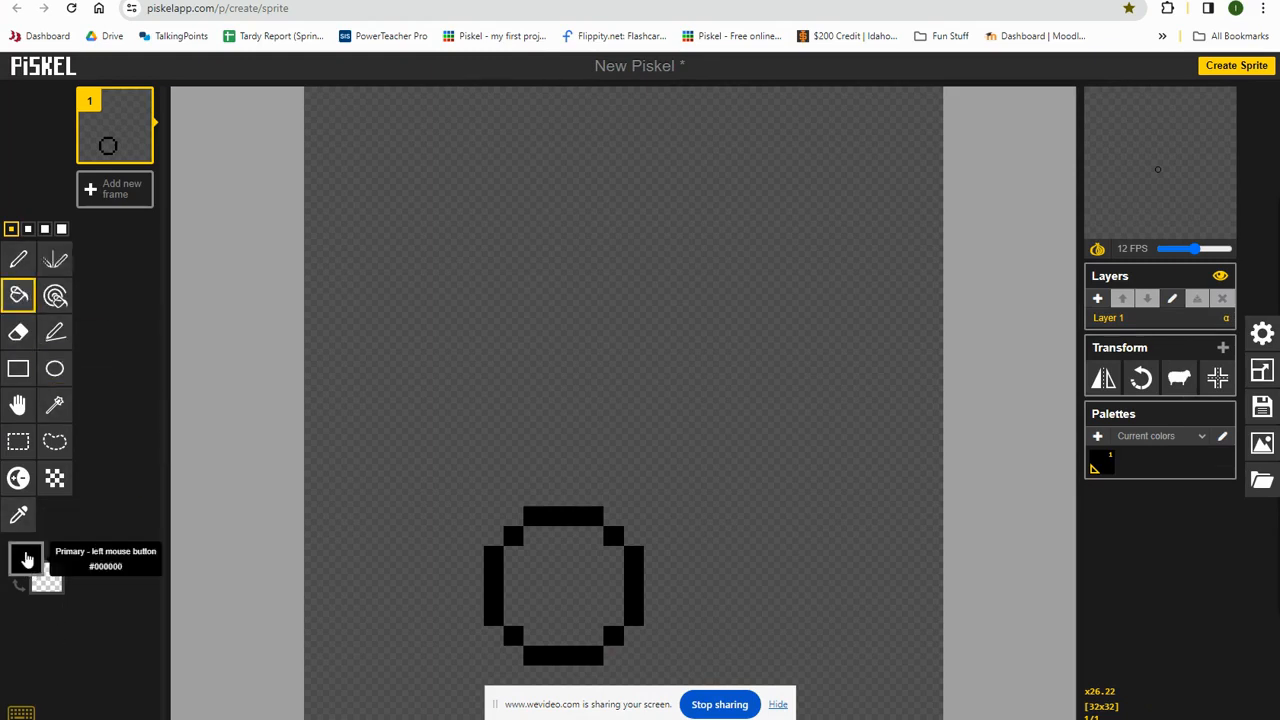
pyautogui.click(24, 557)
pyautogui.moveTo(170, 591); pyautogui.dragTo(170, 673)
pyautogui.click(133, 620)
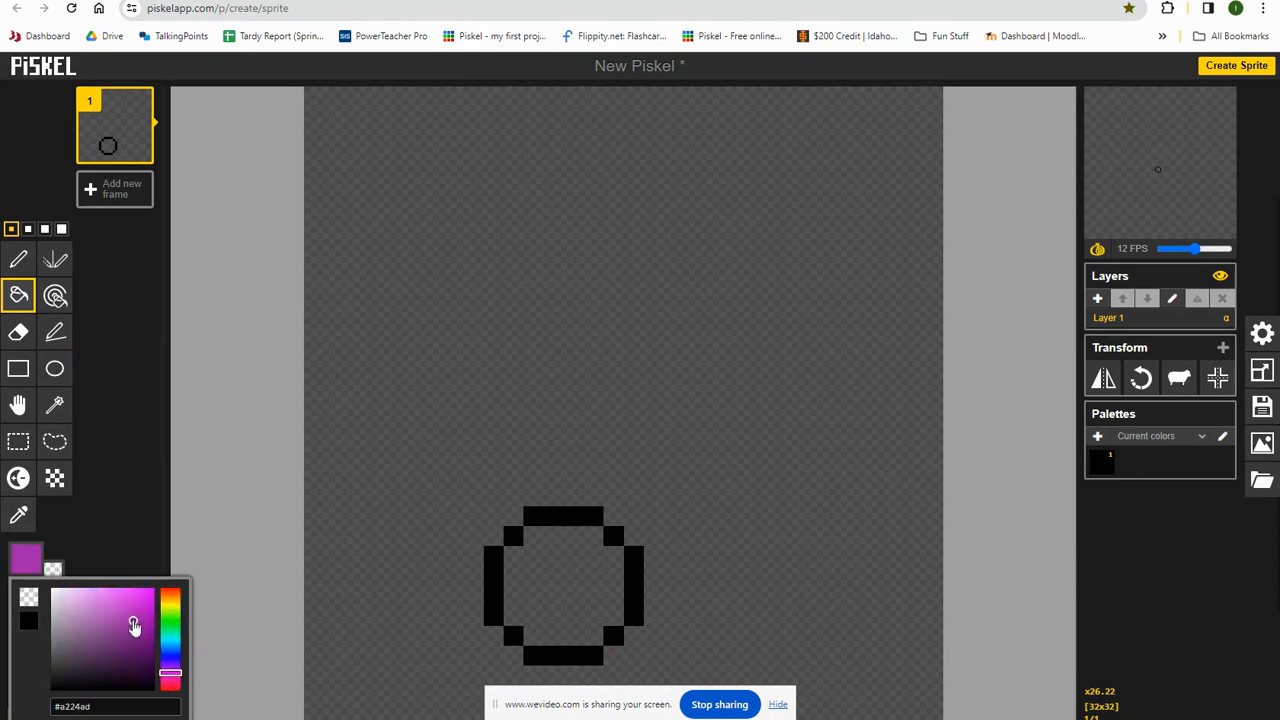
pyautogui.click(551, 572)
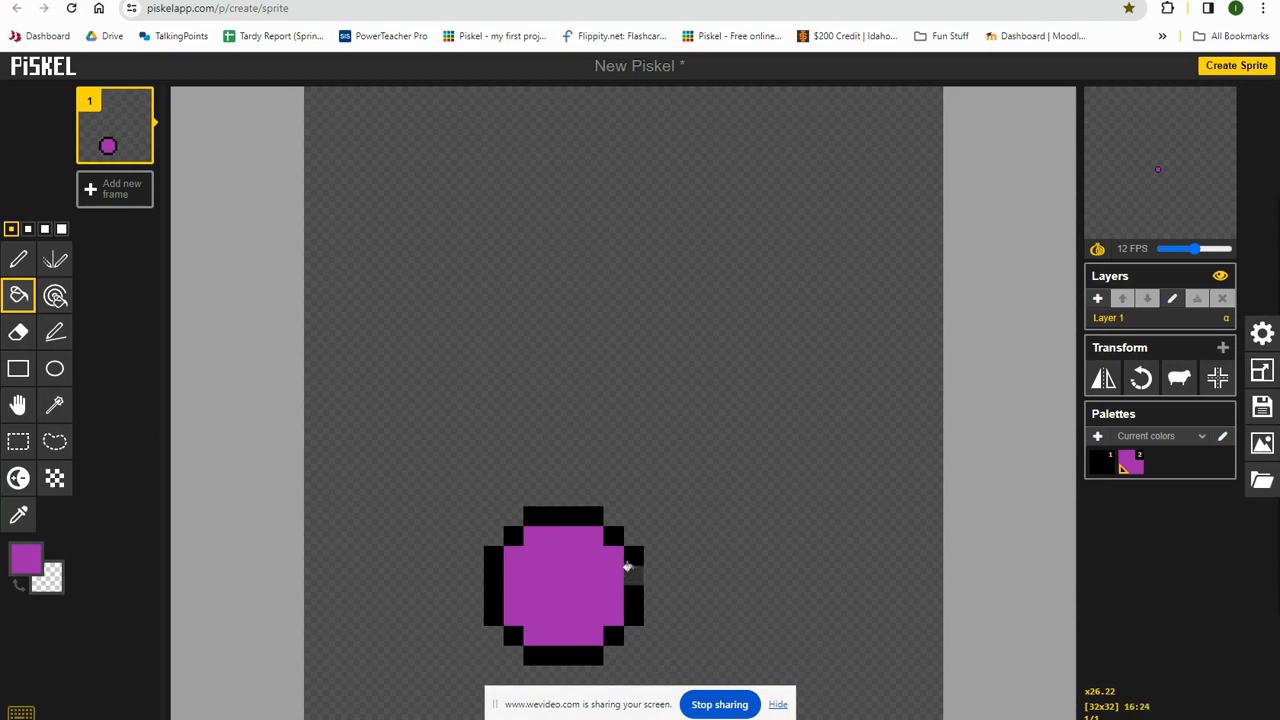
# Step: Duplicate the ball frame and return to frame 1
pyautogui.click(141, 152)
pyautogui.click(120, 135)
pyautogui.click(127, 207)
pyautogui.click(118, 140)
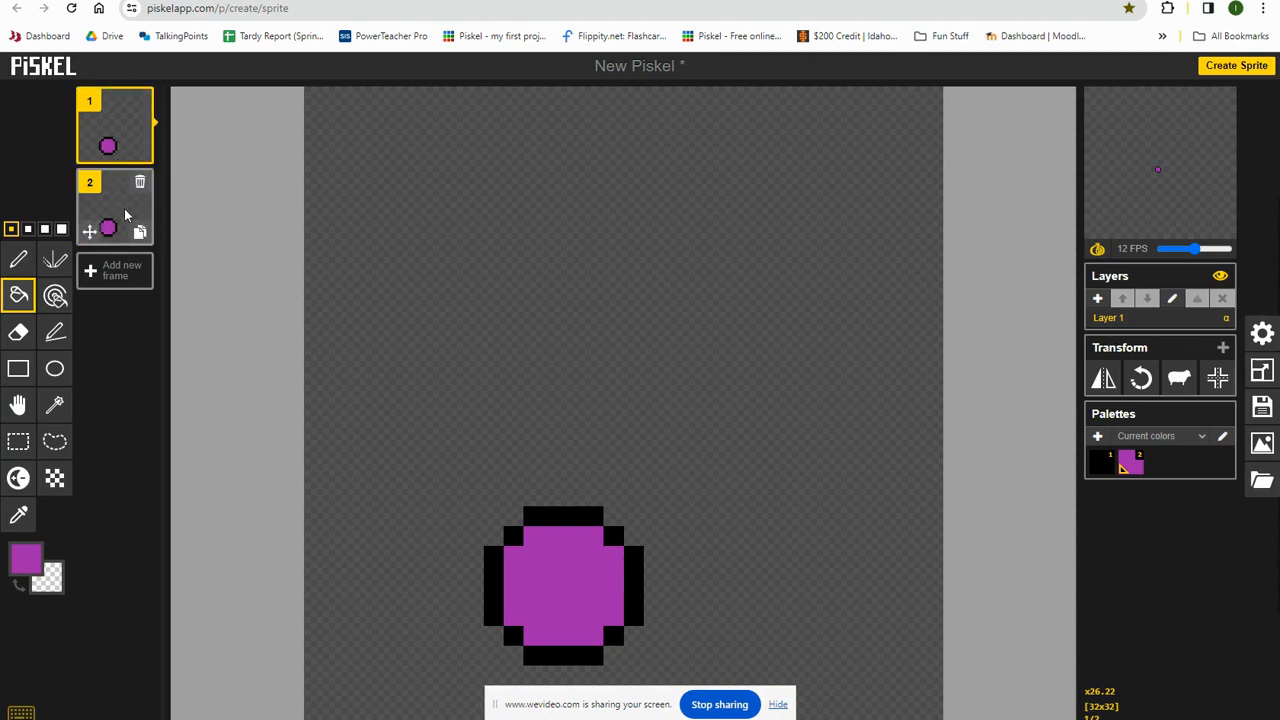
# Step: Move the ball in frame 1 up 2 pixels and leave onion skin enabled
pyautogui.click(20, 405)
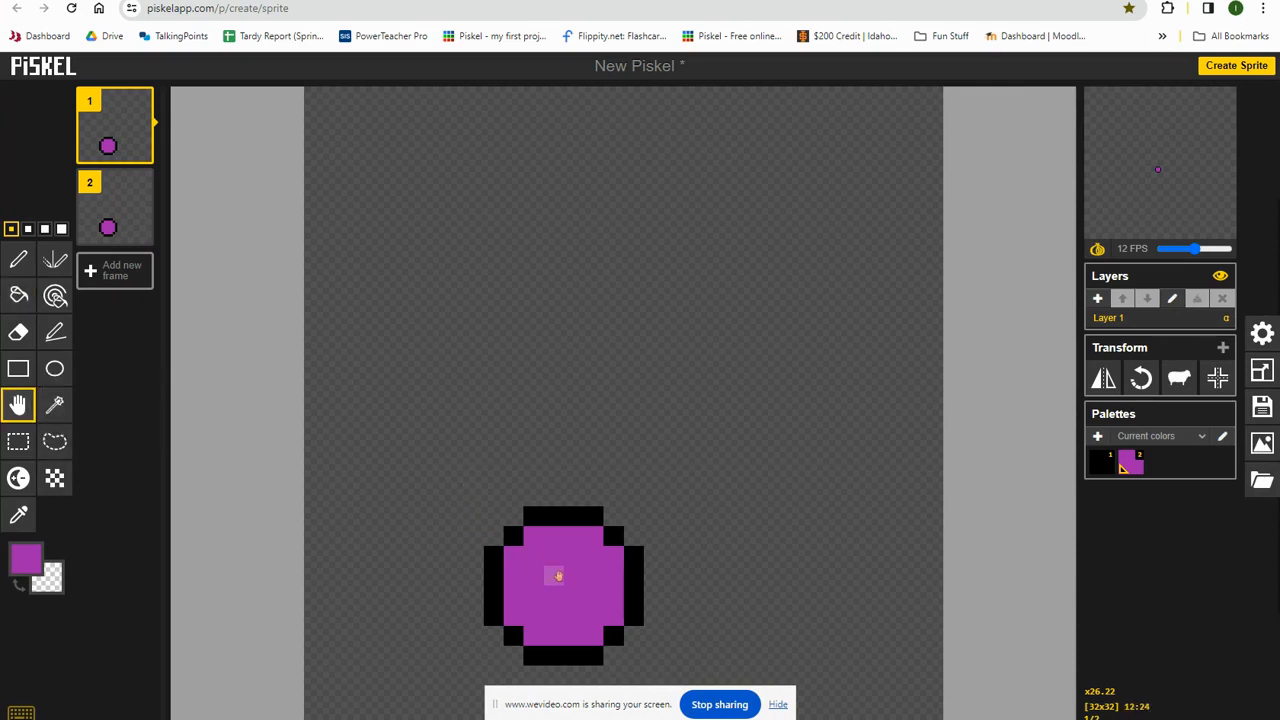
pyautogui.click(1097, 248)
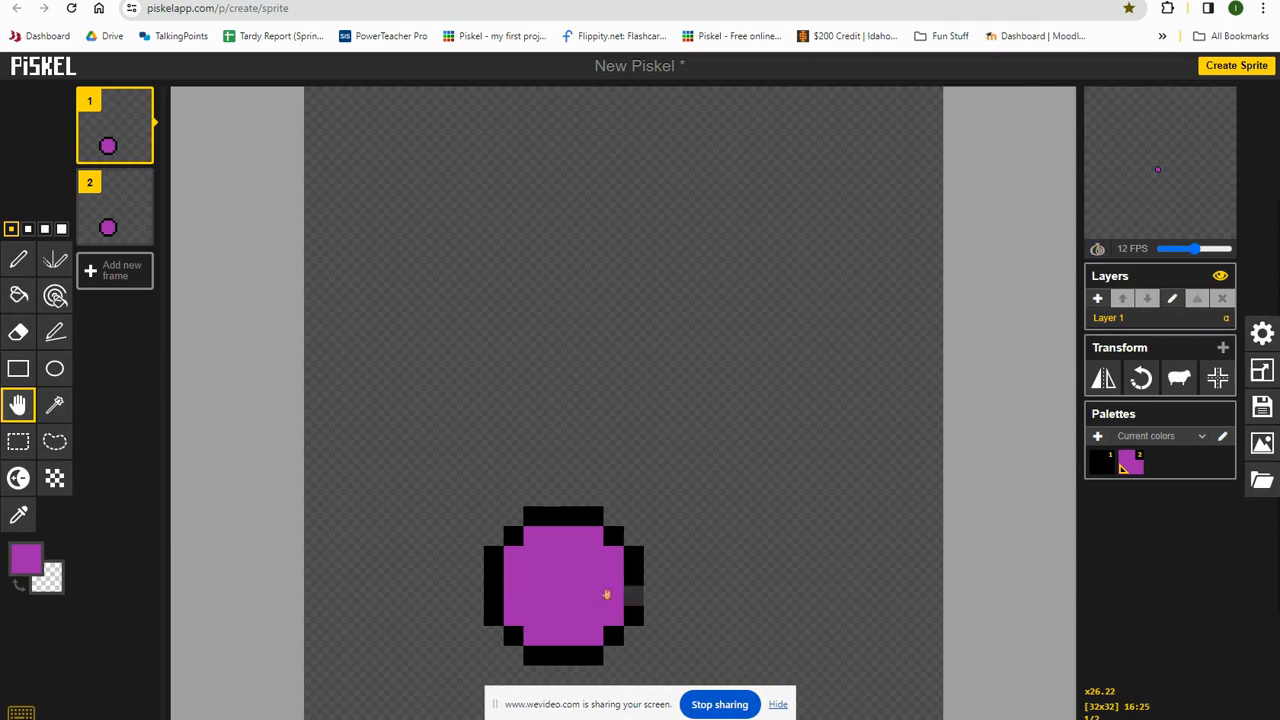
pyautogui.moveTo(589, 582); pyautogui.dragTo(593, 540)
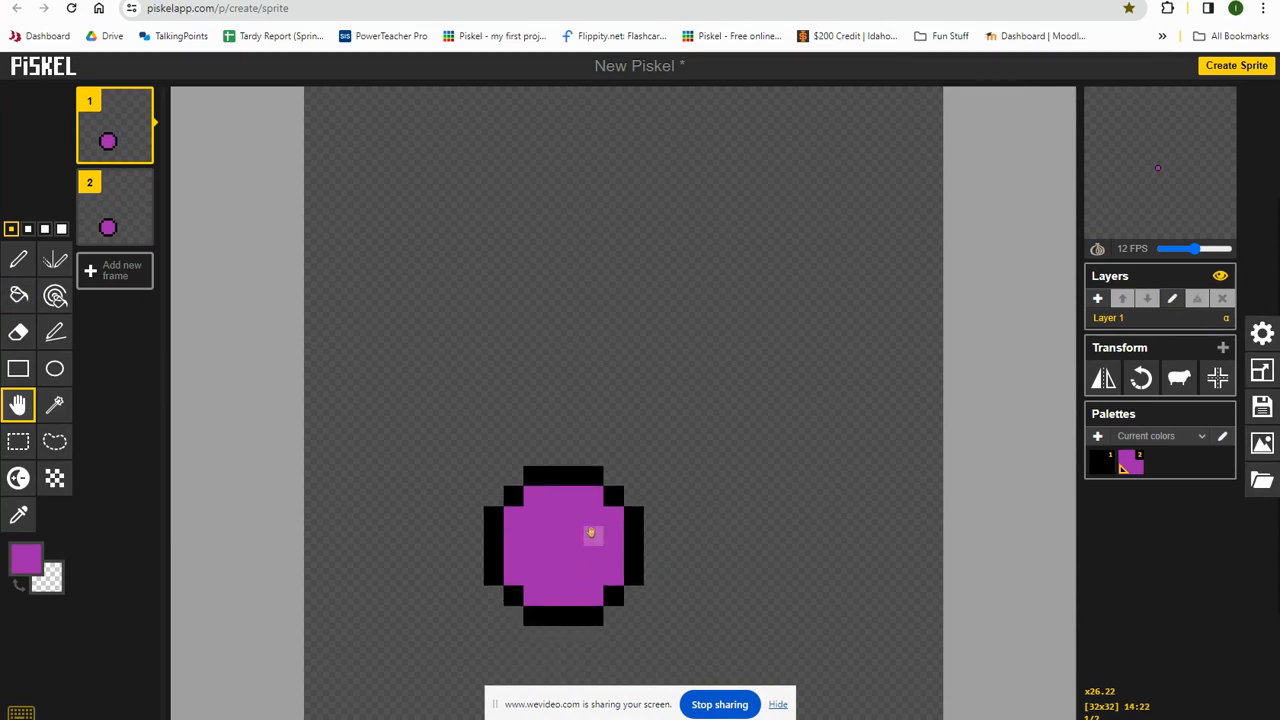
pyautogui.click(1098, 251)
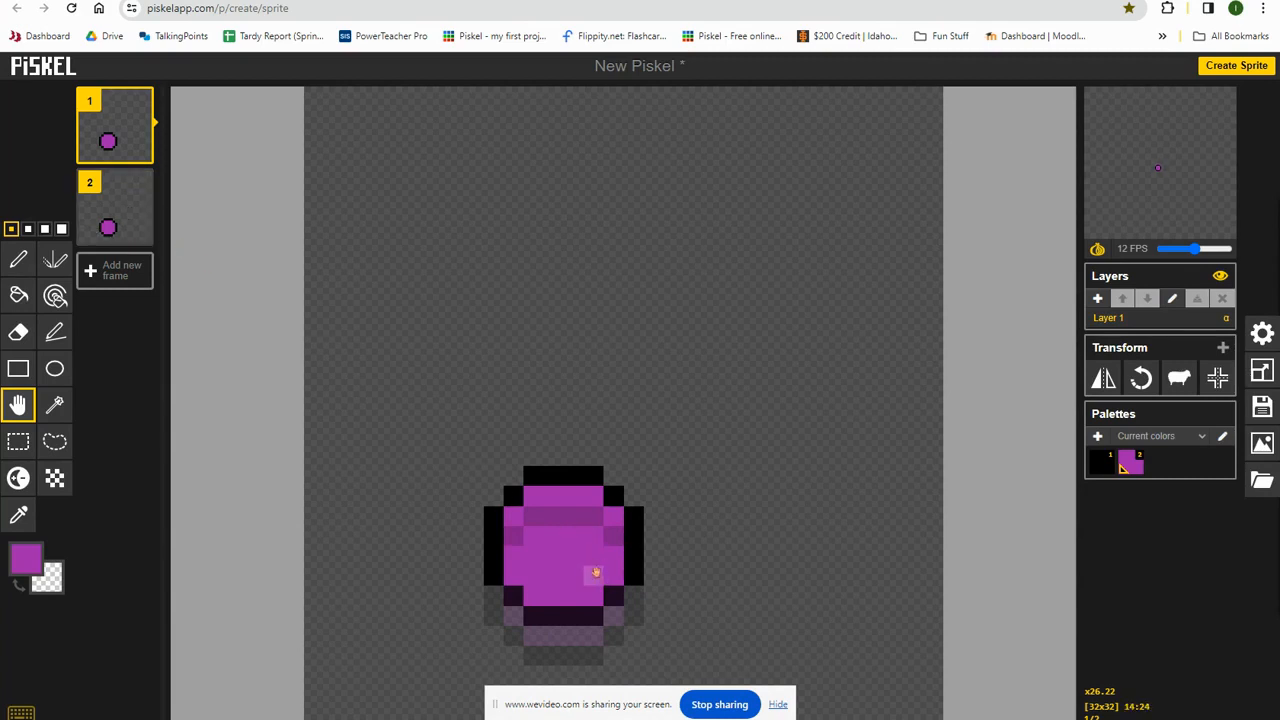
# Step: Replace frame 2 with a fresh copy of frame 1 and move its ball up 2 pixels
pyautogui.click(140, 183)
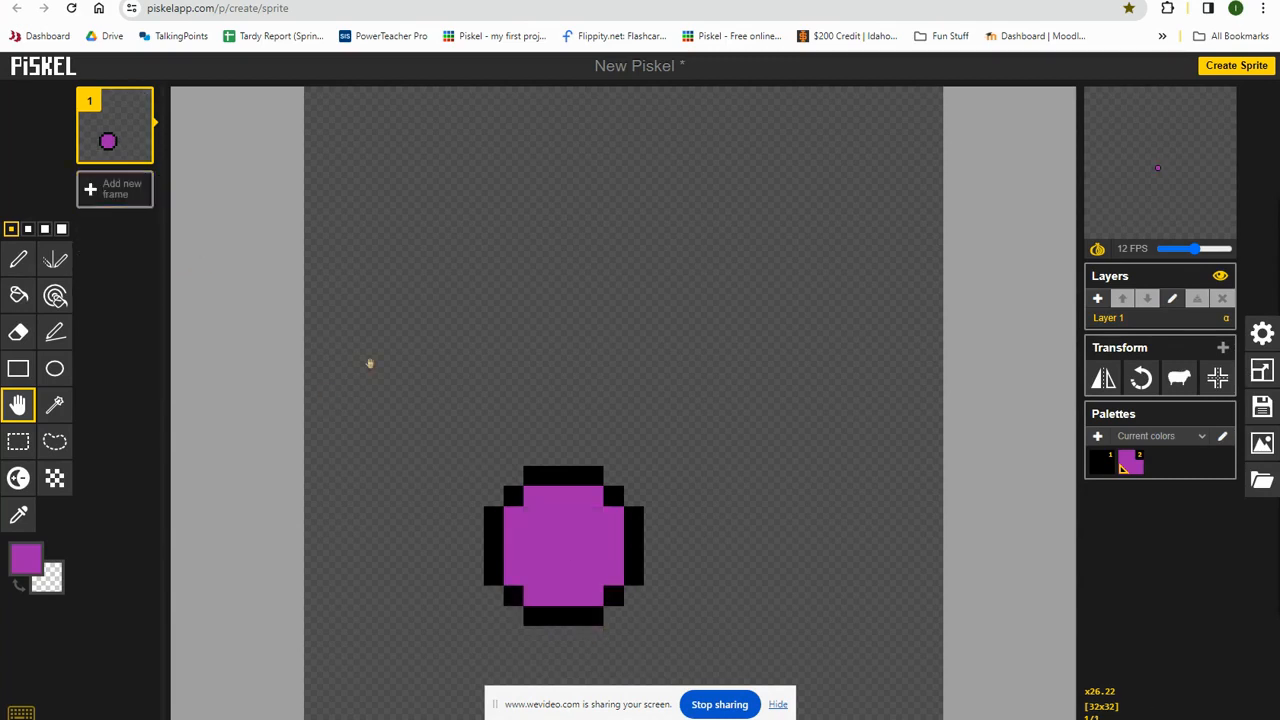
pyautogui.click(1100, 253)
pyautogui.click(143, 151)
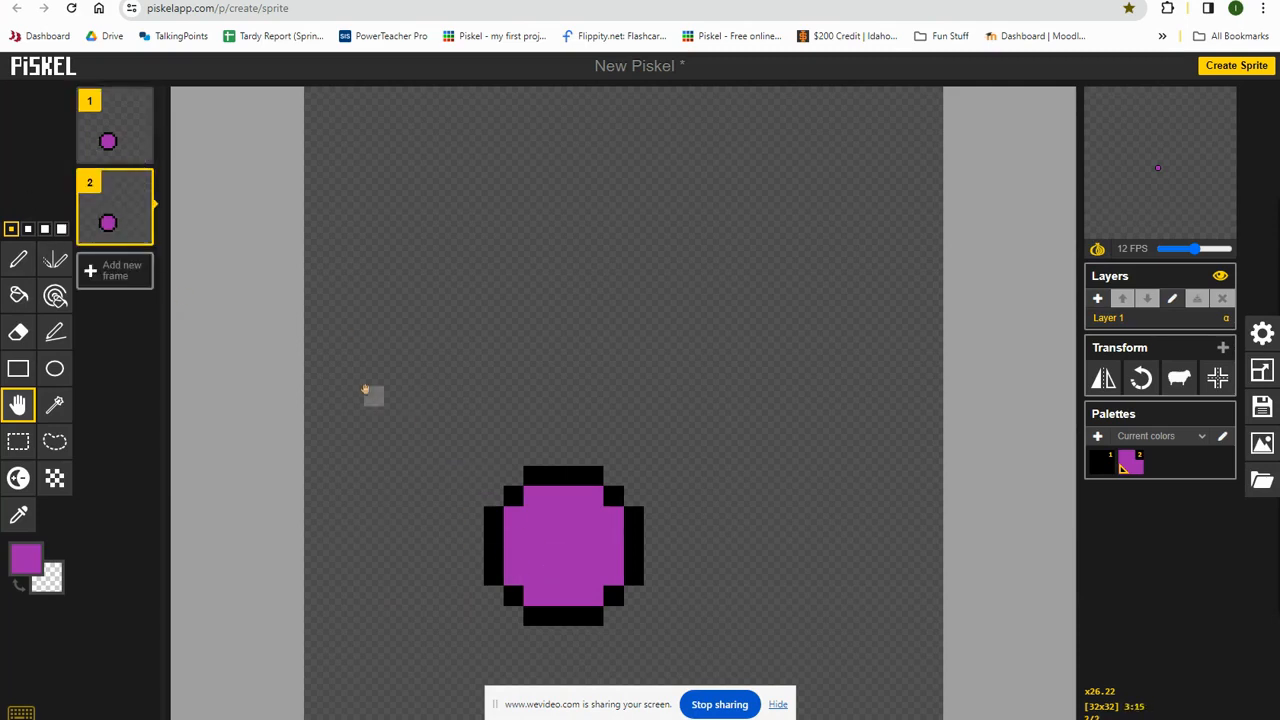
pyautogui.moveTo(571, 541); pyautogui.dragTo(569, 494)
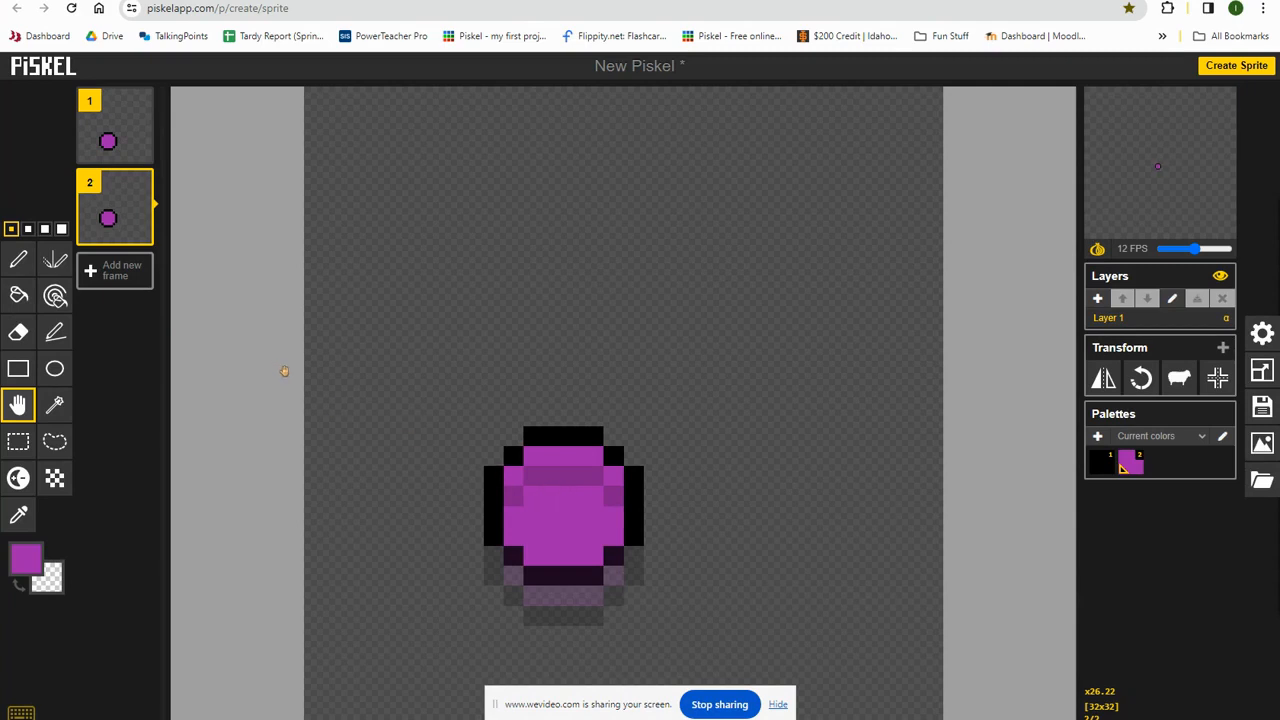
# Step: Add frames 3 to 5 as successive duplicates, moving the ball up 2 more pixels in each
pyautogui.click(143, 233)
pyautogui.moveTo(587, 501); pyautogui.dragTo(533, 370)
pyautogui.click(141, 314)
pyautogui.click(139, 396)
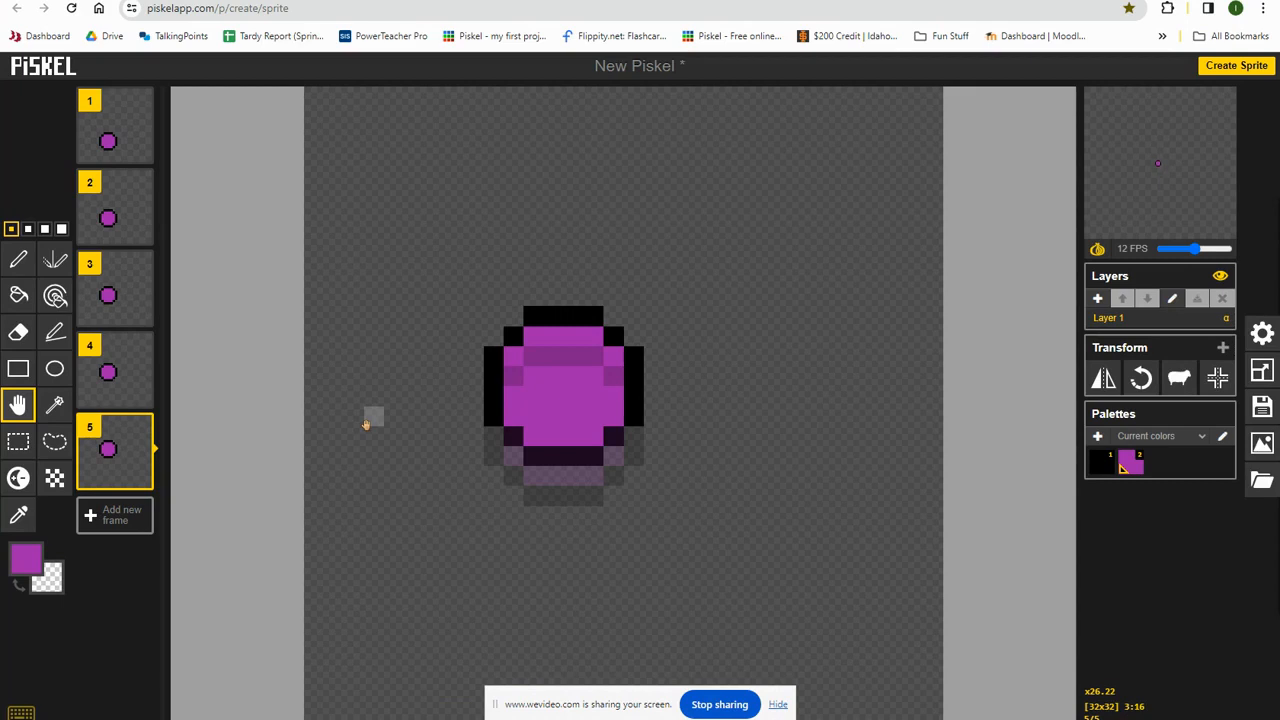
# Step: Review the keyboard shortcuts list, searching it for "duplicate", and close it
pyautogui.click(20, 713)
pyautogui.scroll(-5, 292, 285)
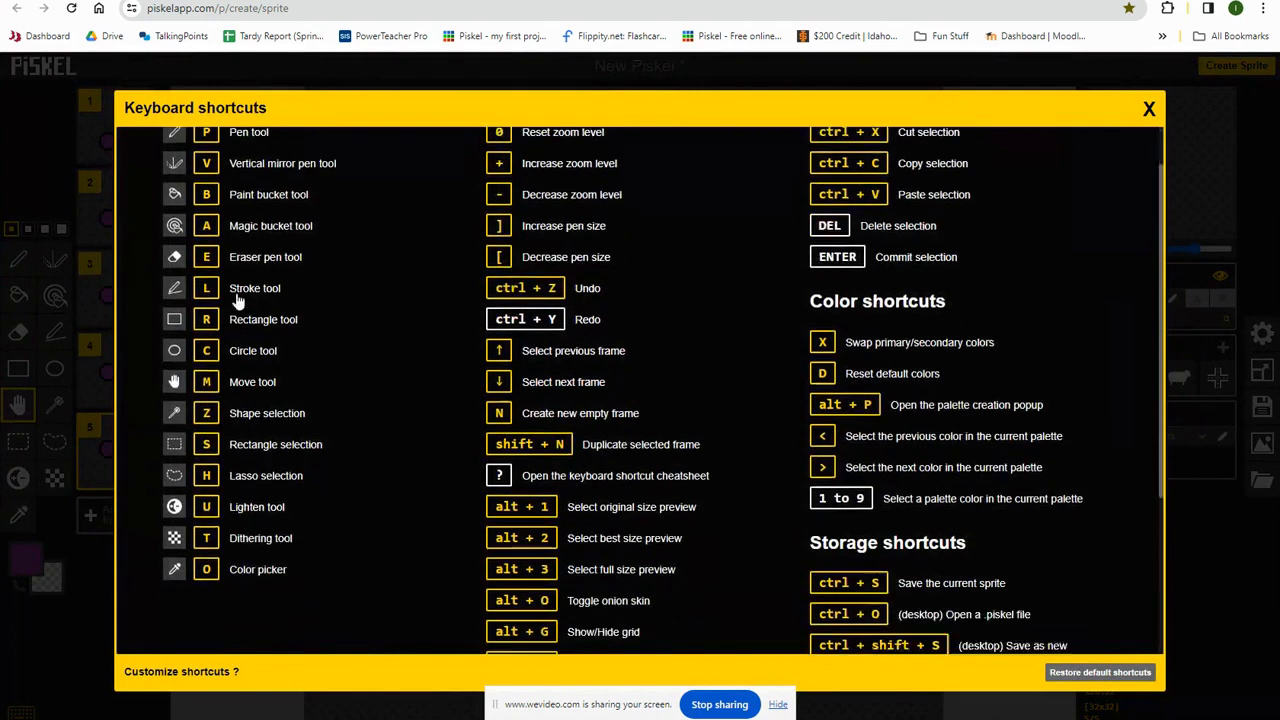
pyautogui.scroll(5, 792, 416)
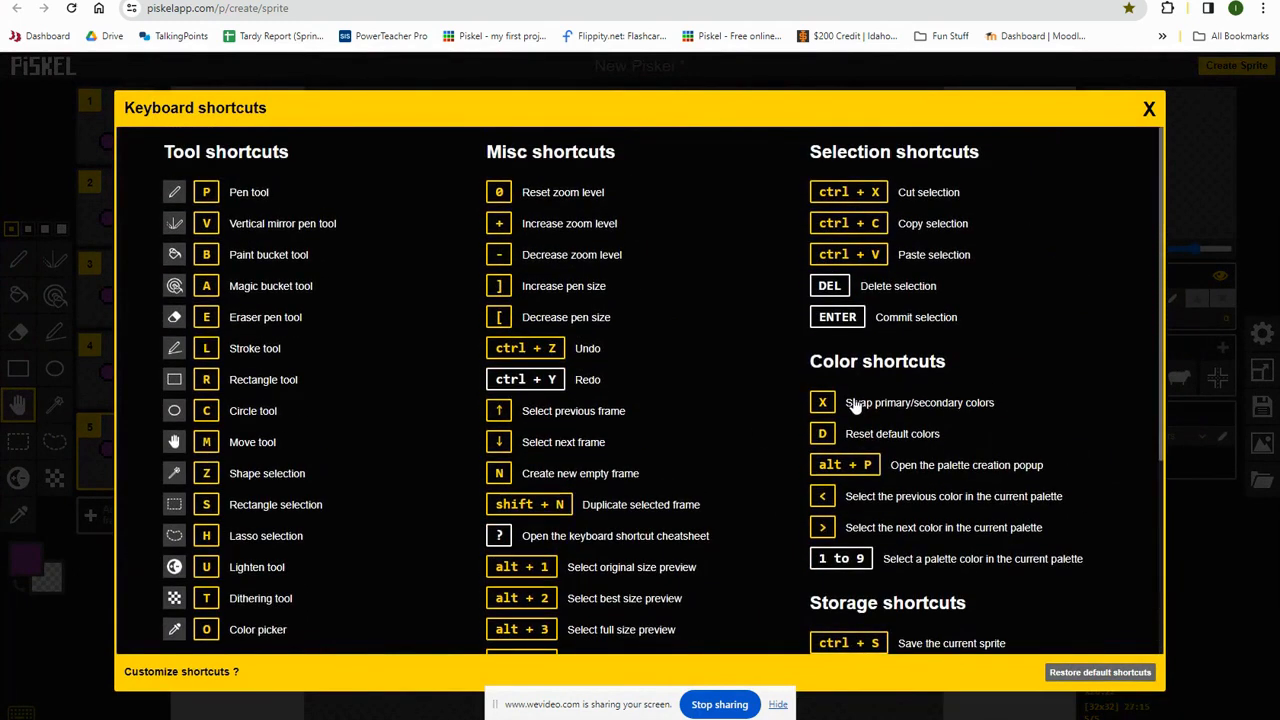
pyautogui.scroll(-3, 853, 404)
pyautogui.scroll(3, 828, 404)
pyautogui.hotkey('ctrl', 'f')
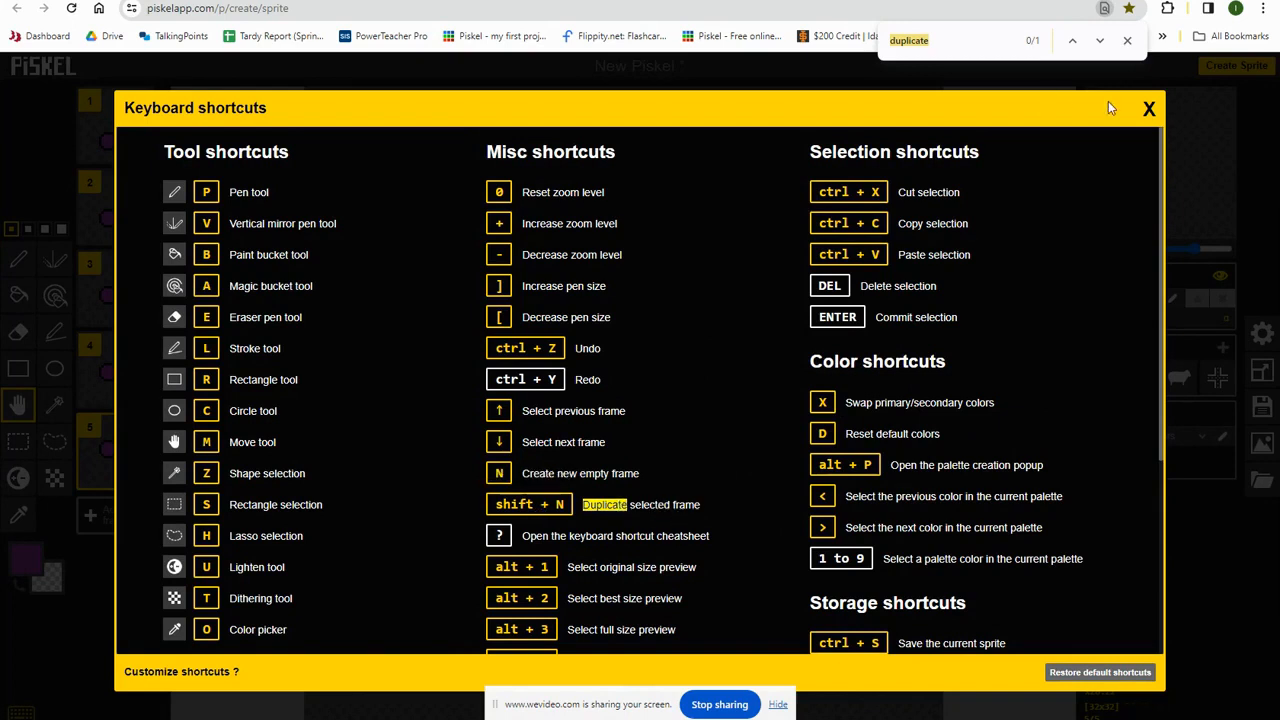
pyautogui.click(1149, 108)
# Step: Extend the animation to frame 20 with successive duplicates, moving the ball 2 pixels per frame up to the top and back down
pyautogui.moveTo(103, 463)
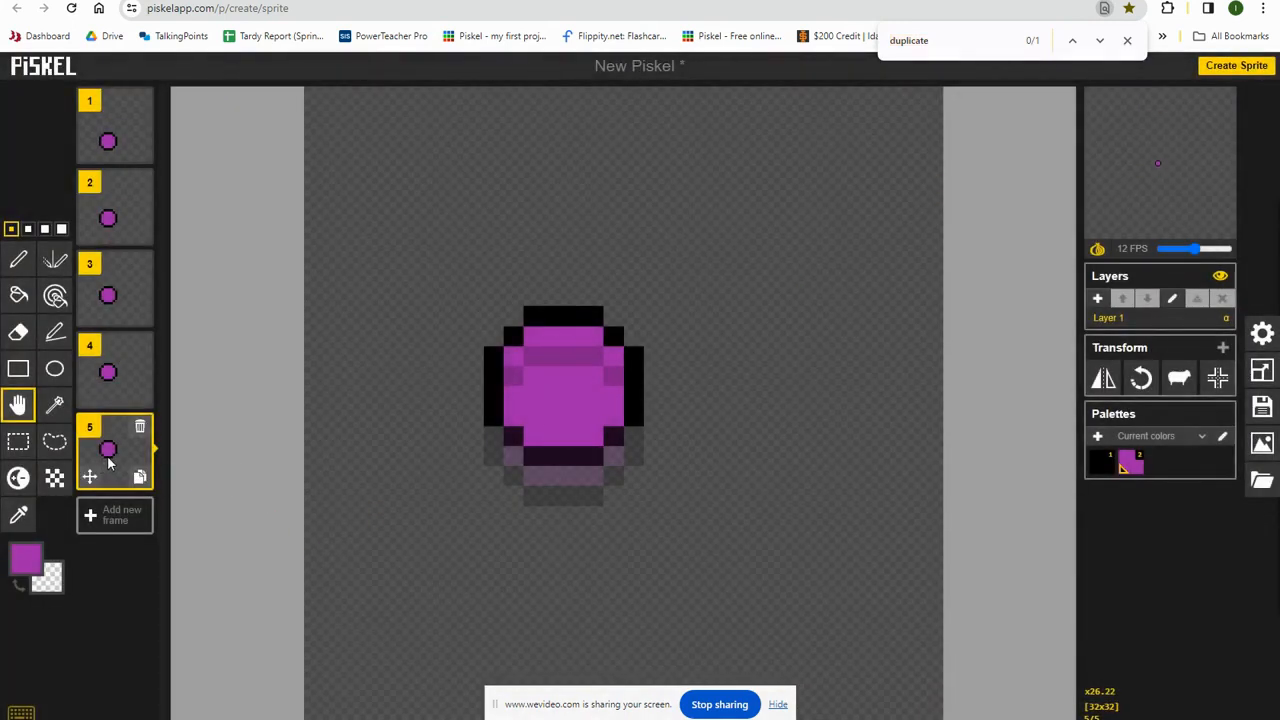
pyautogui.click(140, 477)
pyautogui.moveTo(553, 396); pyautogui.dragTo(561, 650)
pyautogui.hotkey('shift', 'n')
pyautogui.hotkey('shift', 'n')
pyautogui.hotkey('shift', 'n')
pyautogui.hotkey('shift', 'n')
pyautogui.hotkey('shift', 'n')
pyautogui.hotkey('shift', 'n')
pyautogui.hotkey('shift', 'n')
pyautogui.hotkey('shift', 'n')
pyautogui.hotkey('shift', 'n')
pyautogui.hotkey('shift', 'n')
pyautogui.hotkey('shift', 'n')
pyautogui.hotkey('shift', 'n')
pyautogui.hotkey('shift', 'n')
pyautogui.hotkey('shift', 'n')
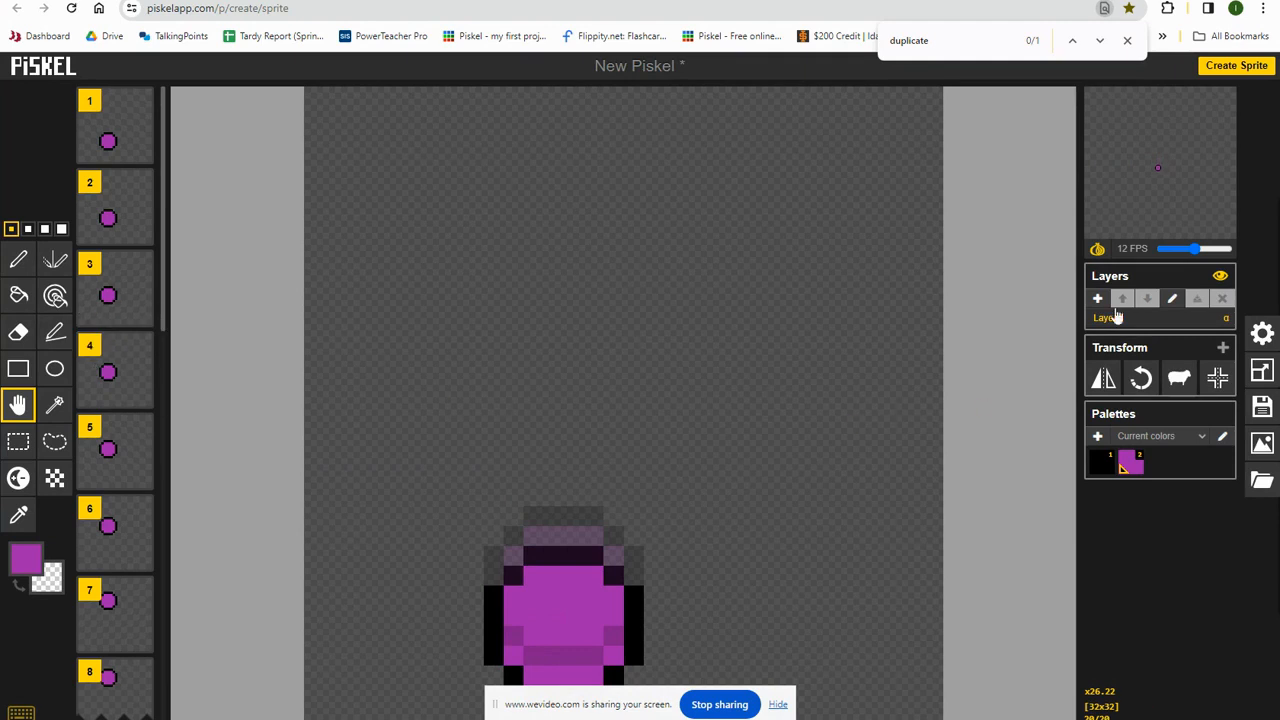
# Step: Watch the ball animation in a separate preview window
pyautogui.moveTo(1161, 180)
pyautogui.click(1216, 102)
pyautogui.moveTo(110, 388)
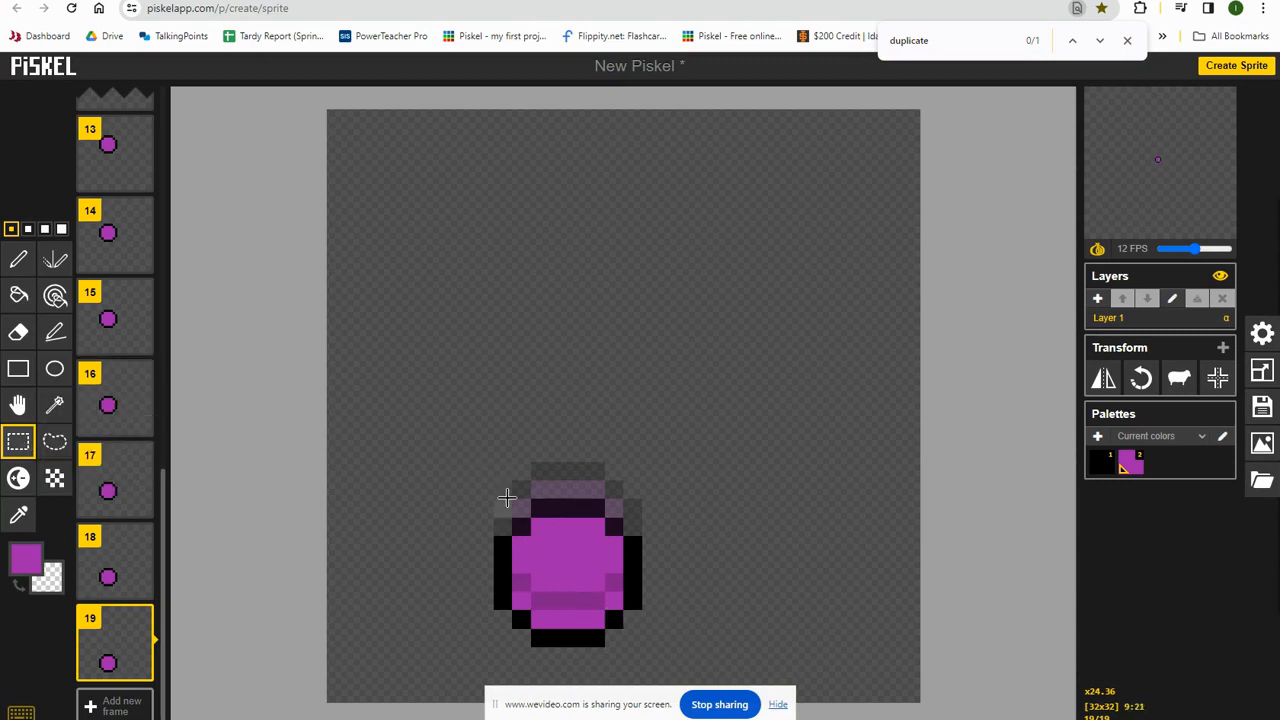
pyautogui.moveTo(480, 466); pyautogui.dragTo(655, 598)
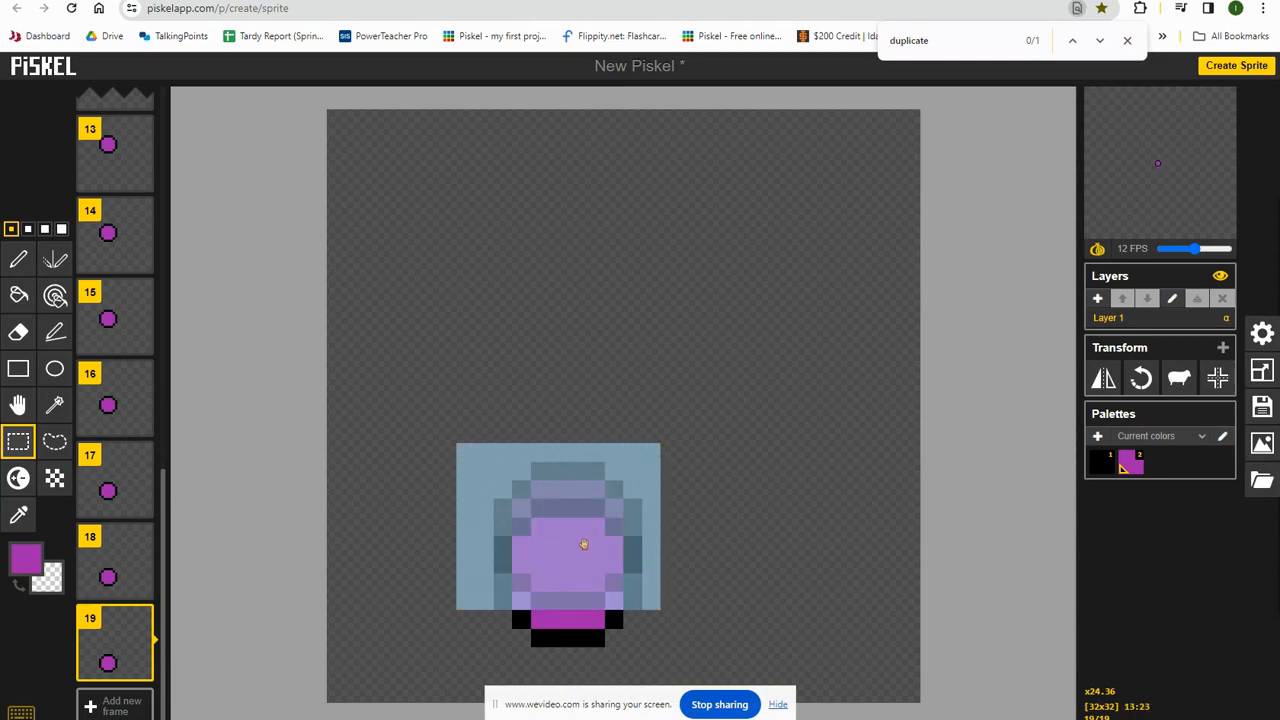
pyautogui.moveTo(573, 505); pyautogui.dragTo(575, 523)
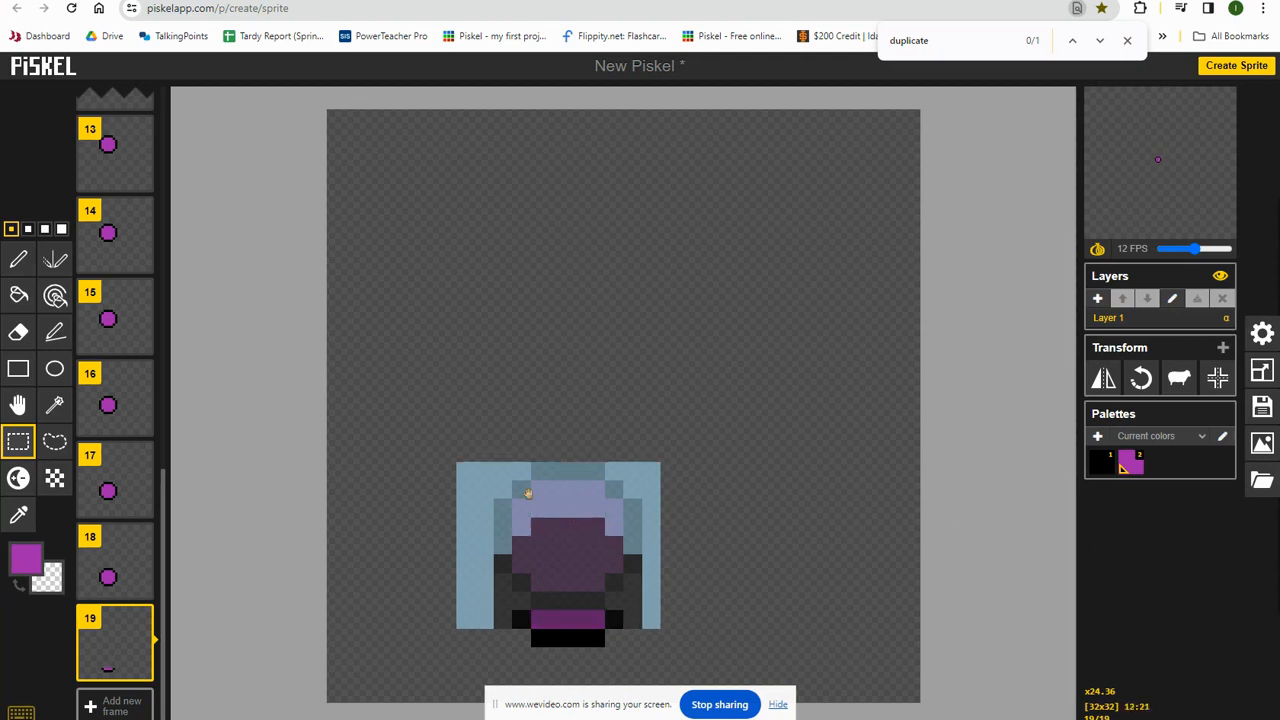
pyautogui.click(410, 473)
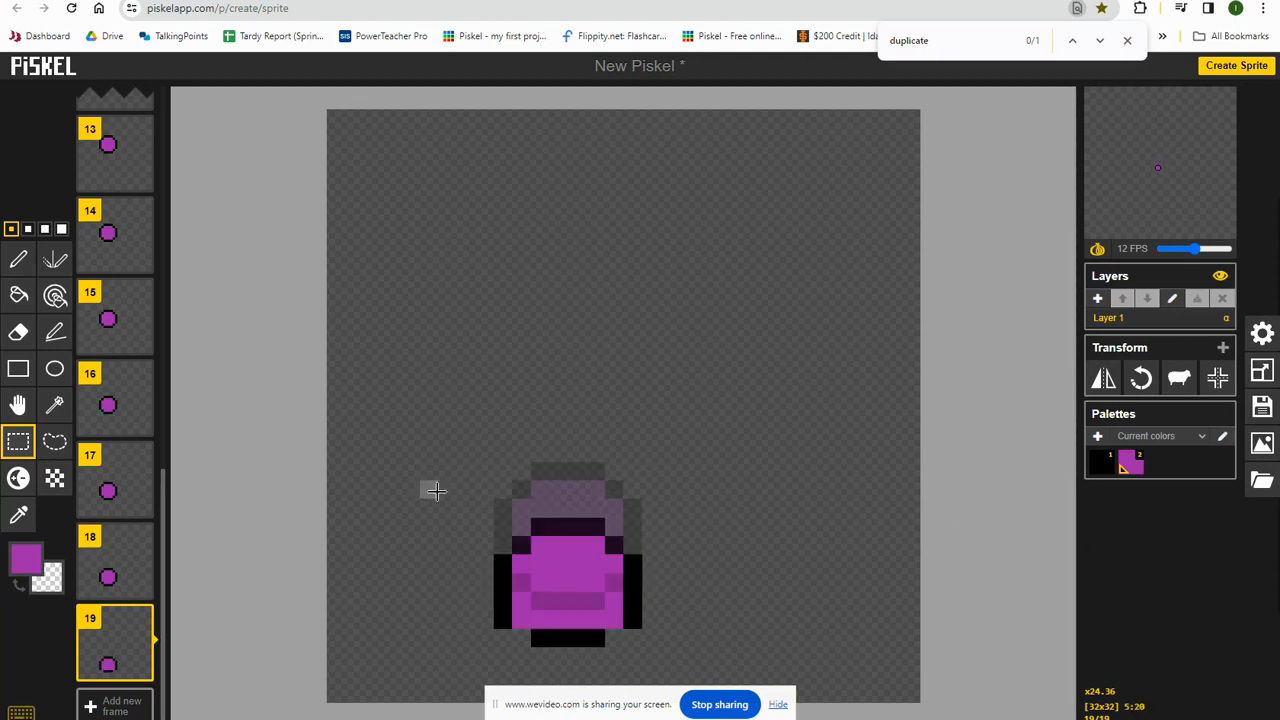
pyautogui.hotkey('ctrl', 'z')
pyautogui.hotkey('ctrl', 'z')
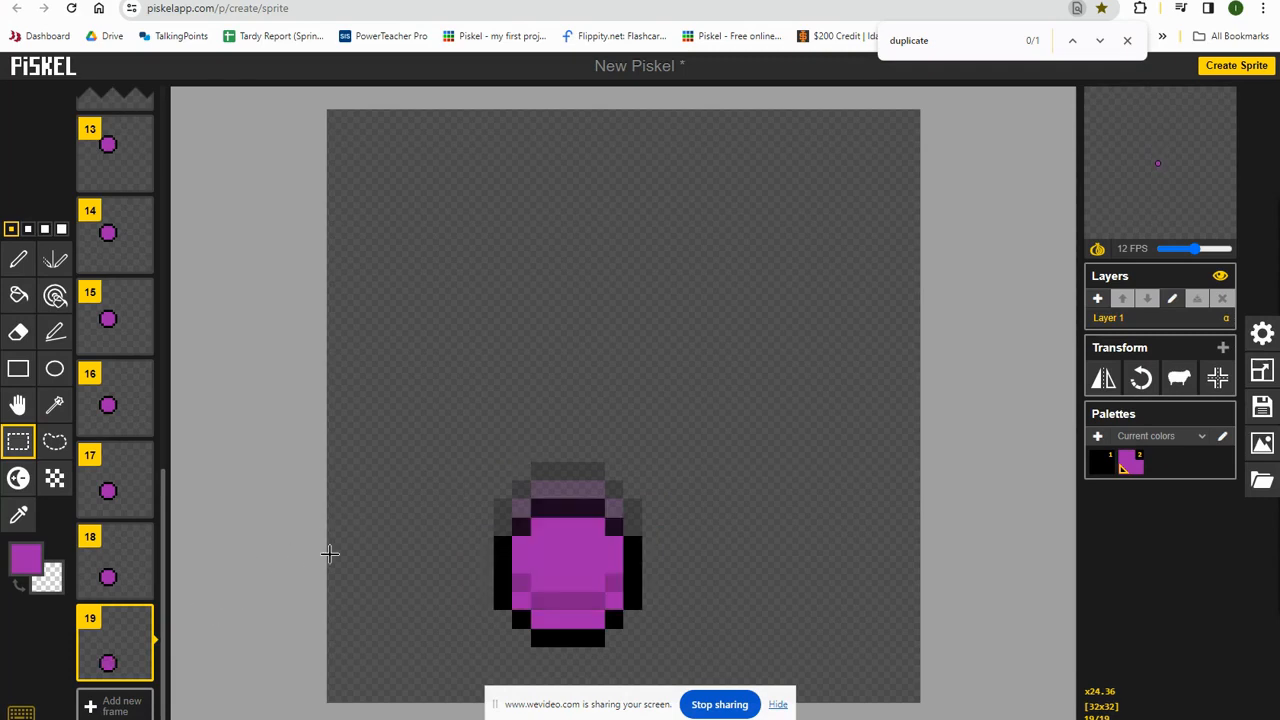
# Step: Squash the ball in frame 19 by shifting its upper half down 1 pixel with a rectangle selection
pyautogui.moveTo(460, 465); pyautogui.dragTo(672, 566)
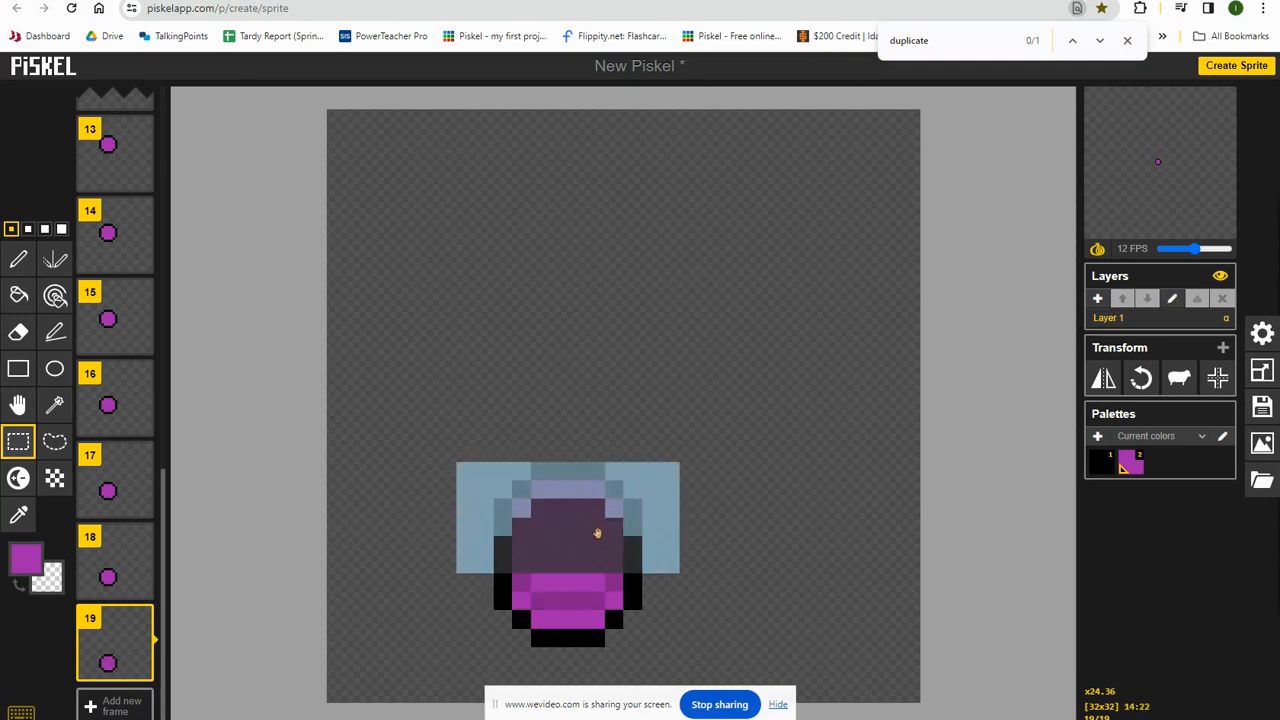
pyautogui.moveTo(597, 532); pyautogui.dragTo(597, 549)
pyautogui.click(368, 478)
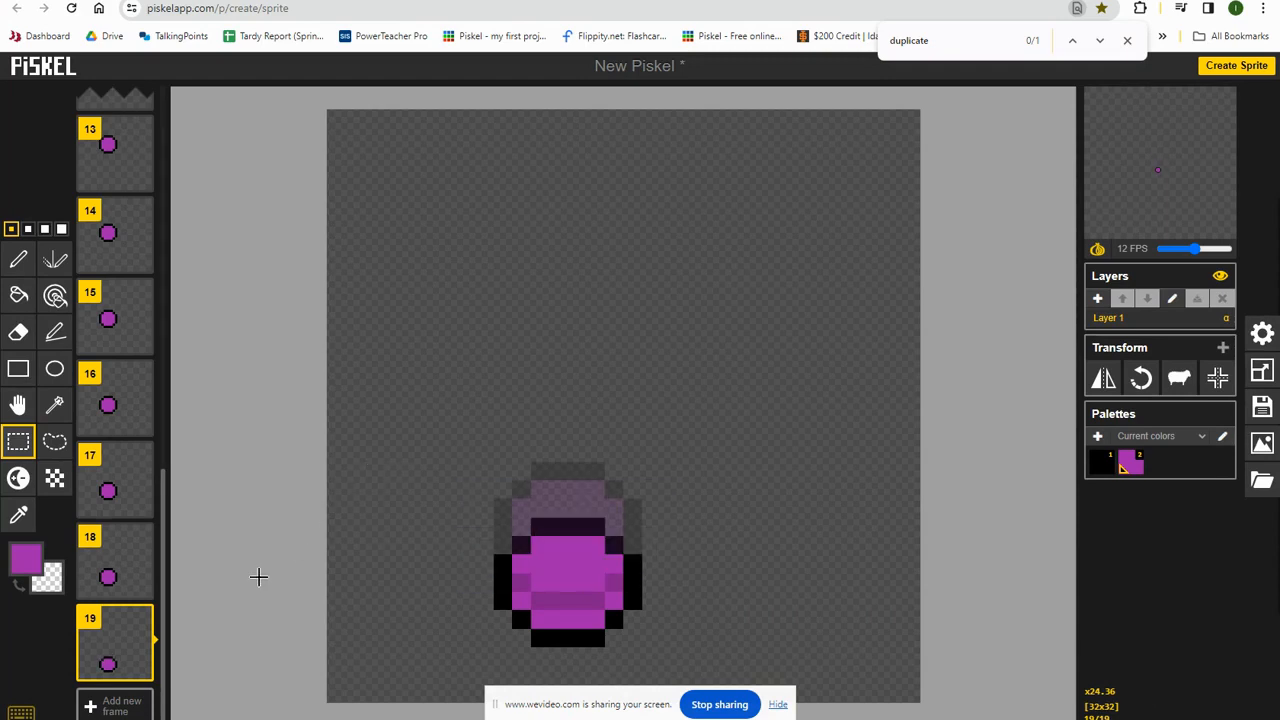
# Step: Duplicate frame 19 as frame 20 and shift the upper part of its ball down 1 pixel
pyautogui.click(138, 666)
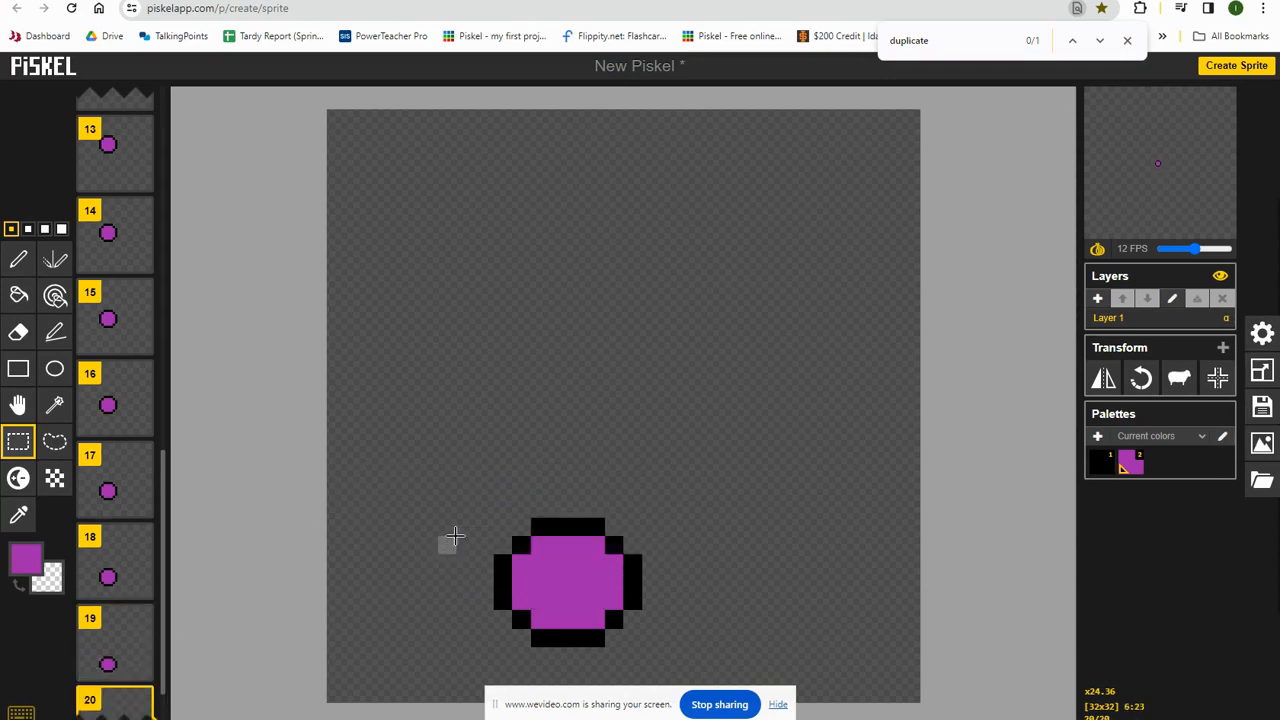
pyautogui.click(480, 505)
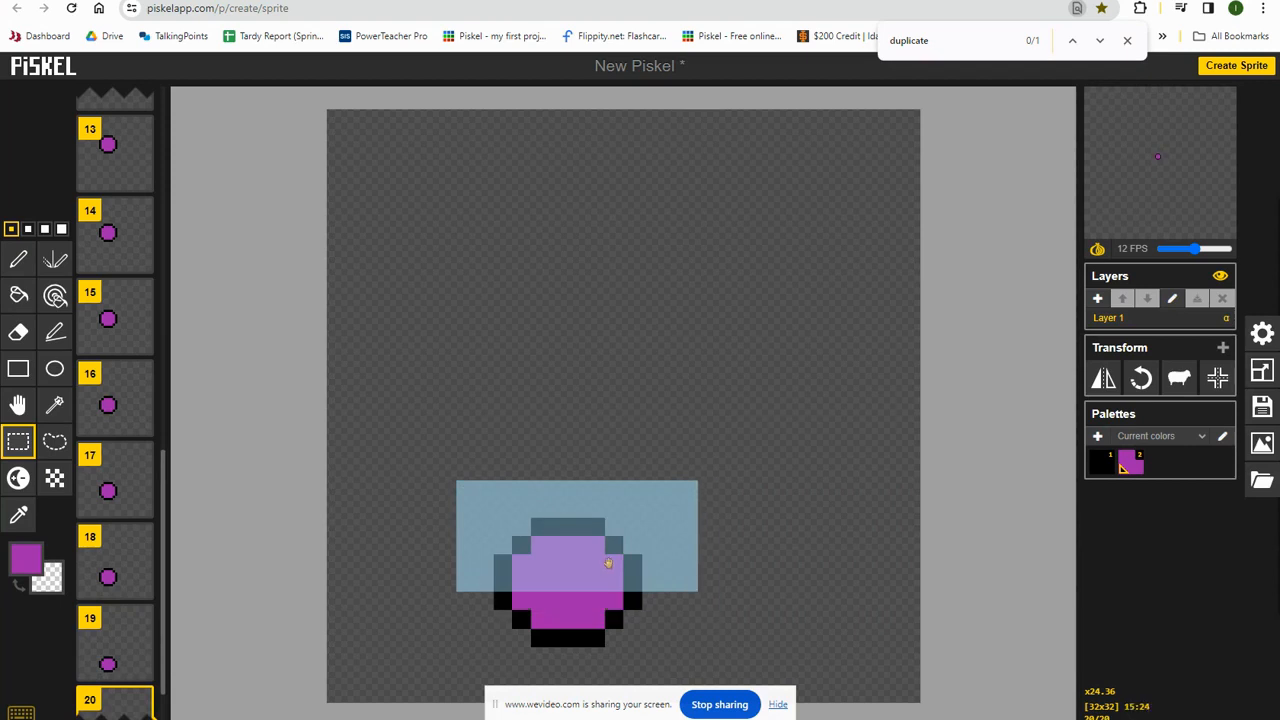
pyautogui.moveTo(590, 538); pyautogui.dragTo(587, 556)
pyautogui.scroll(-1, 122, 620)
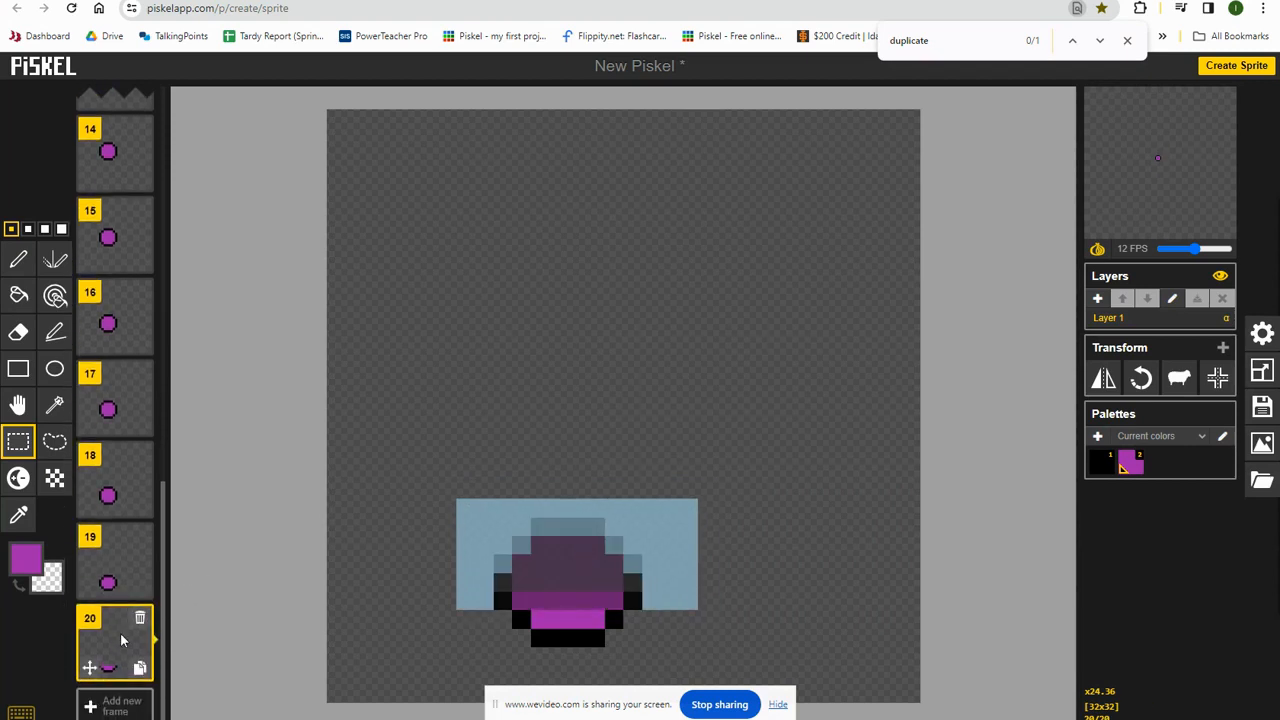
# Step: Duplicate frame 20 as frame 21 and flatten the ball further by shifting its upper part down 1 pixel
pyautogui.click(140, 668)
pyautogui.click(431, 504)
pyautogui.moveTo(457, 489); pyautogui.dragTo(657, 584)
pyautogui.moveTo(580, 523); pyautogui.dragTo(580, 541)
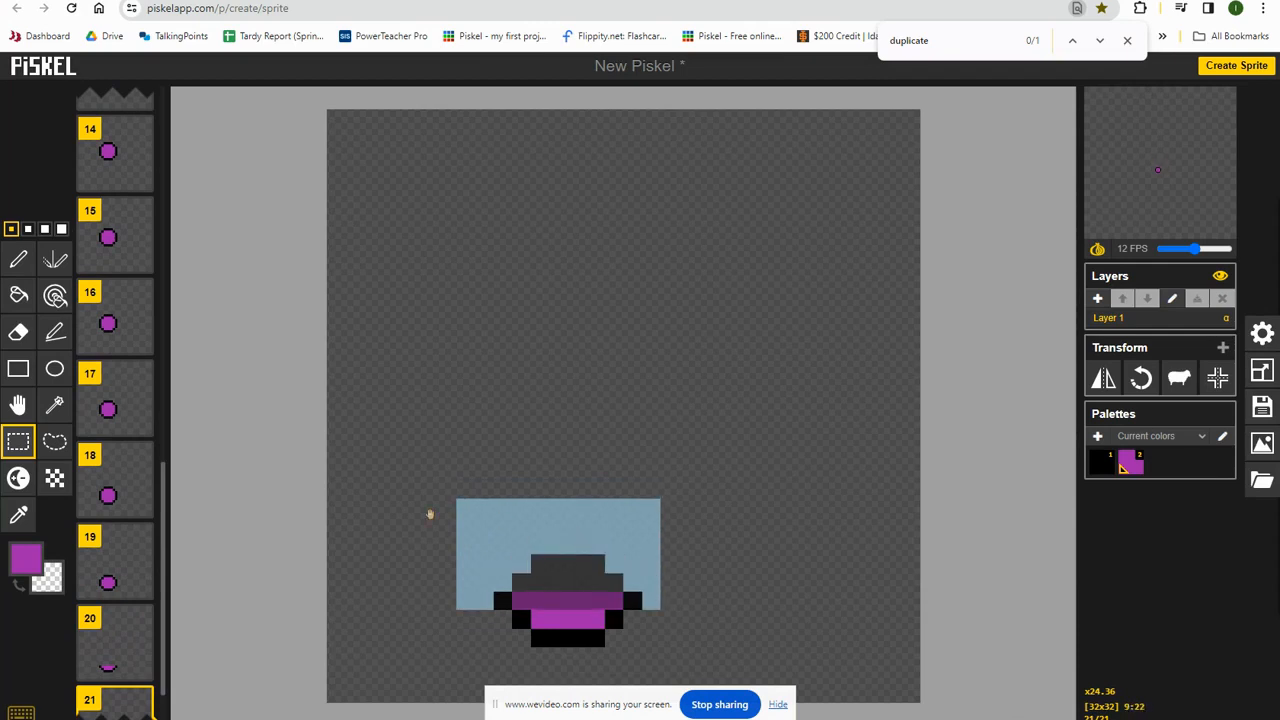
pyautogui.click(358, 518)
pyautogui.scroll(-1, 162, 597)
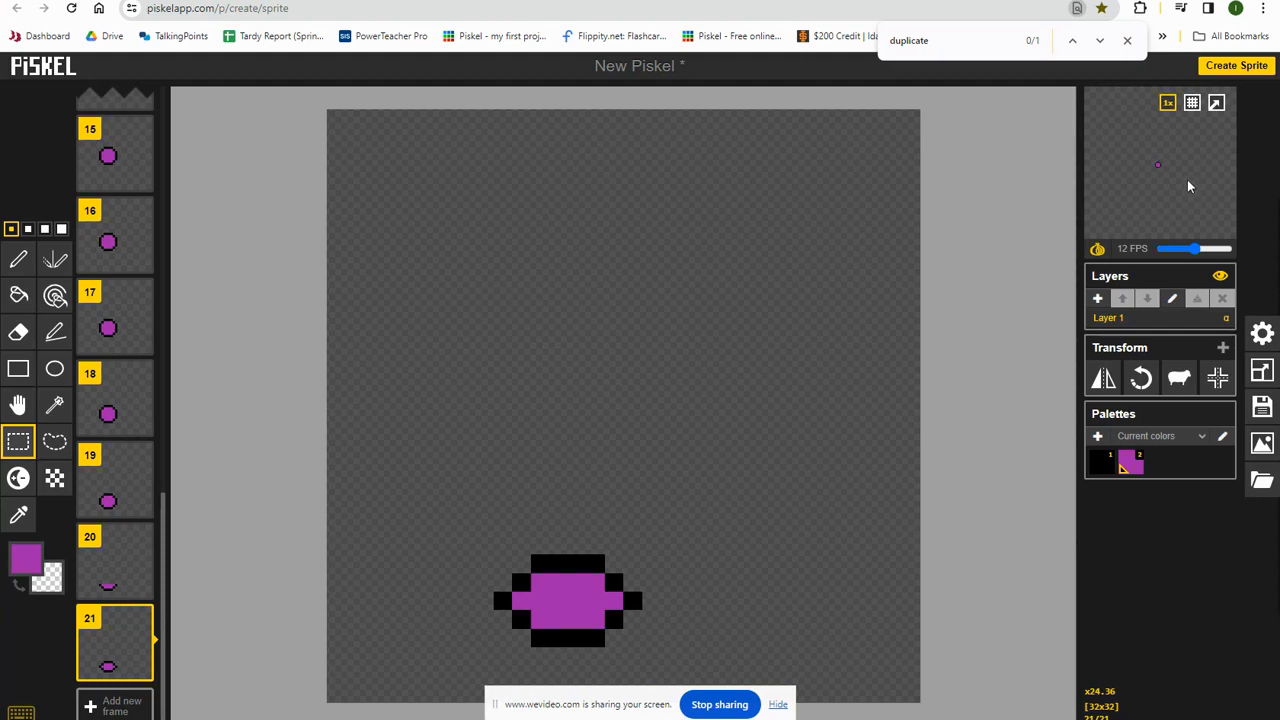
# Step: Check the squash at the end of the bounce in the enlarged animation preview, and close it
pyautogui.click(1216, 103)
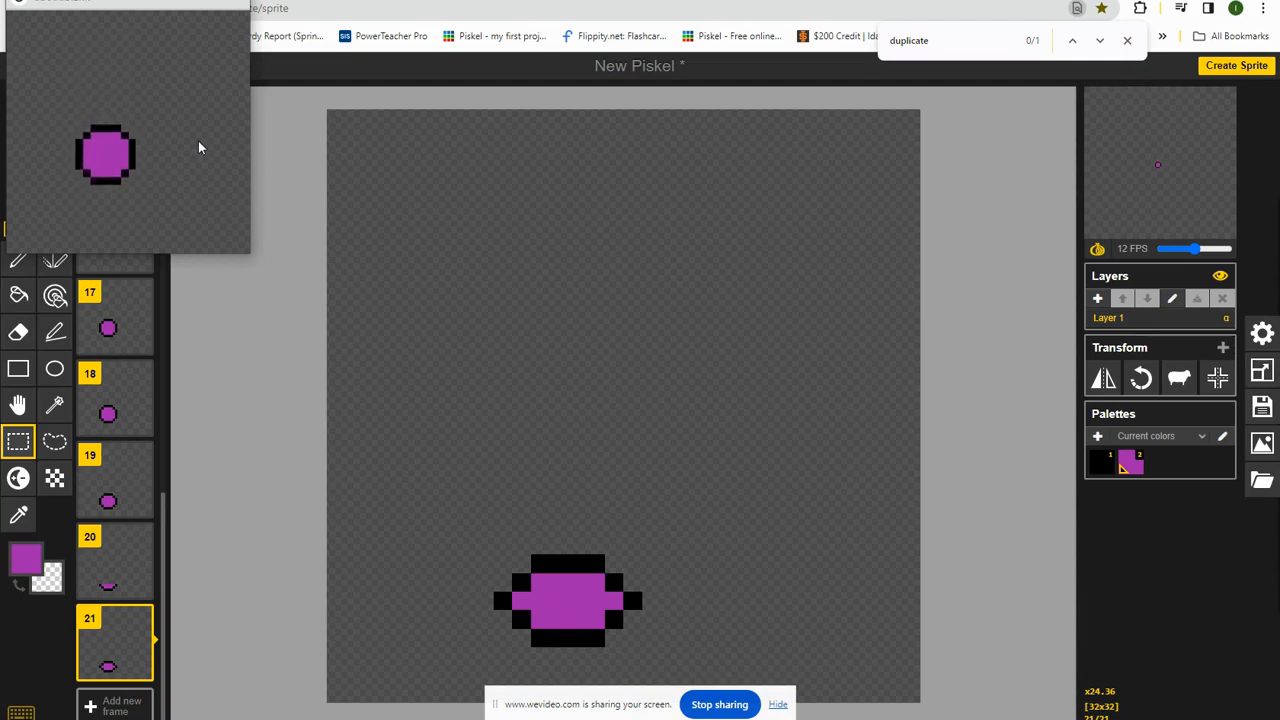
pyautogui.click(236, 1)
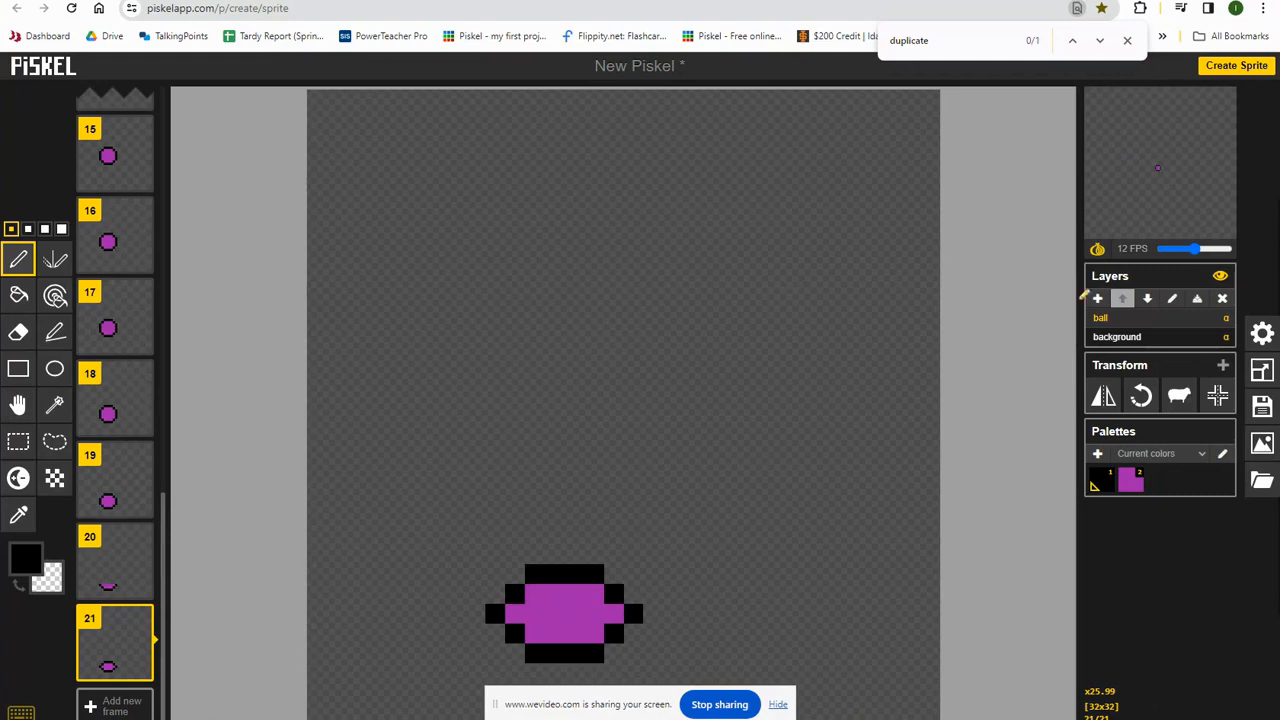
# Step: Delete the background layer, keeping the ball layer
pyautogui.click(1136, 341)
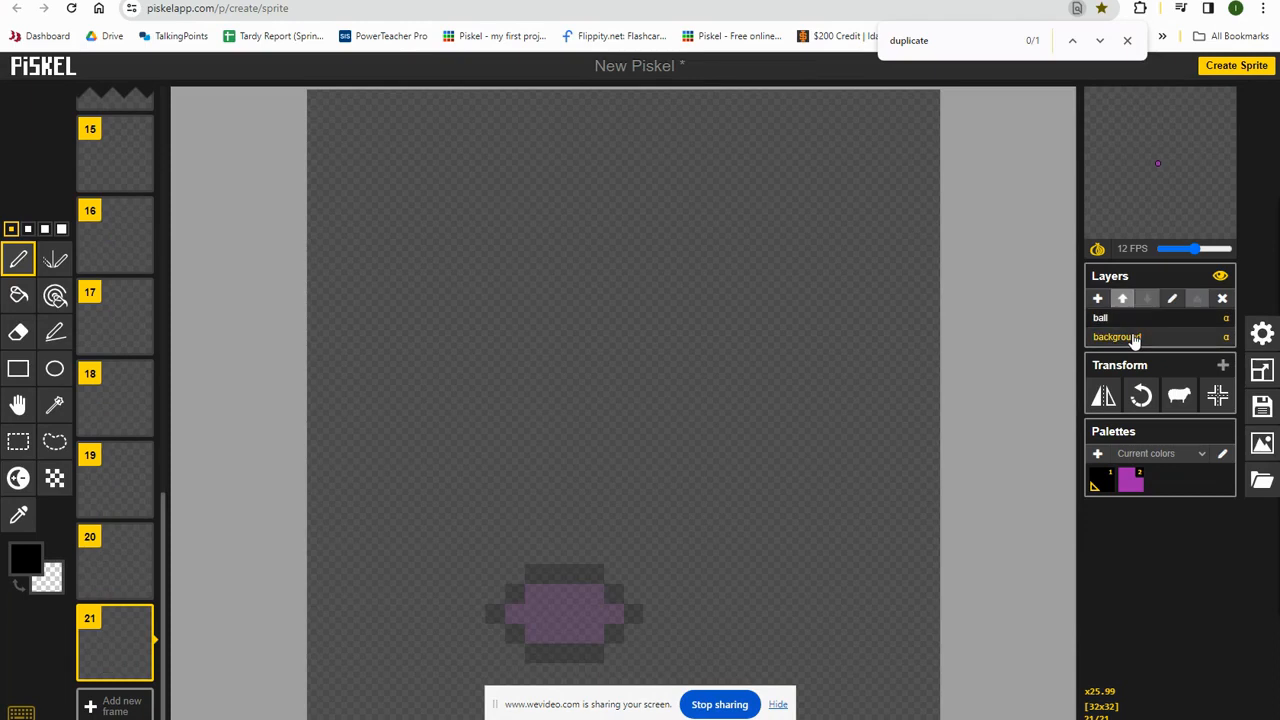
pyautogui.click(1222, 298)
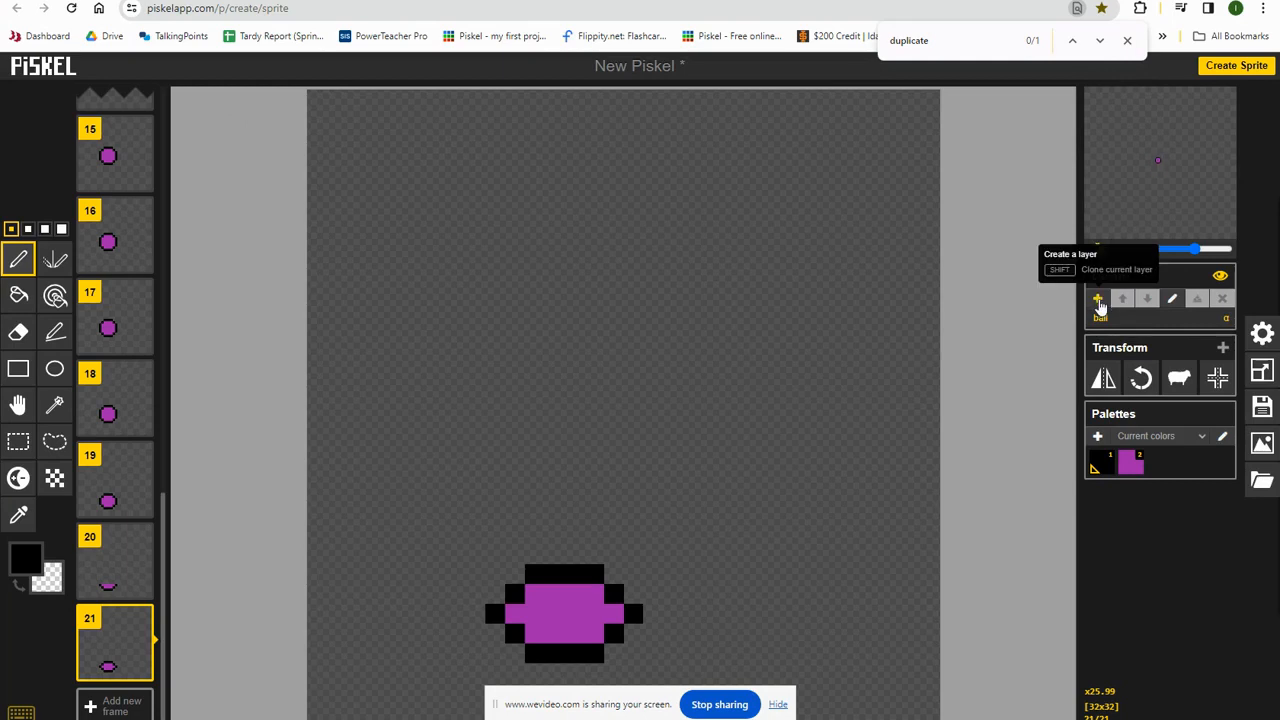
# Step: Create a new layer above the ball layer and rename it background
pyautogui.click(1098, 300)
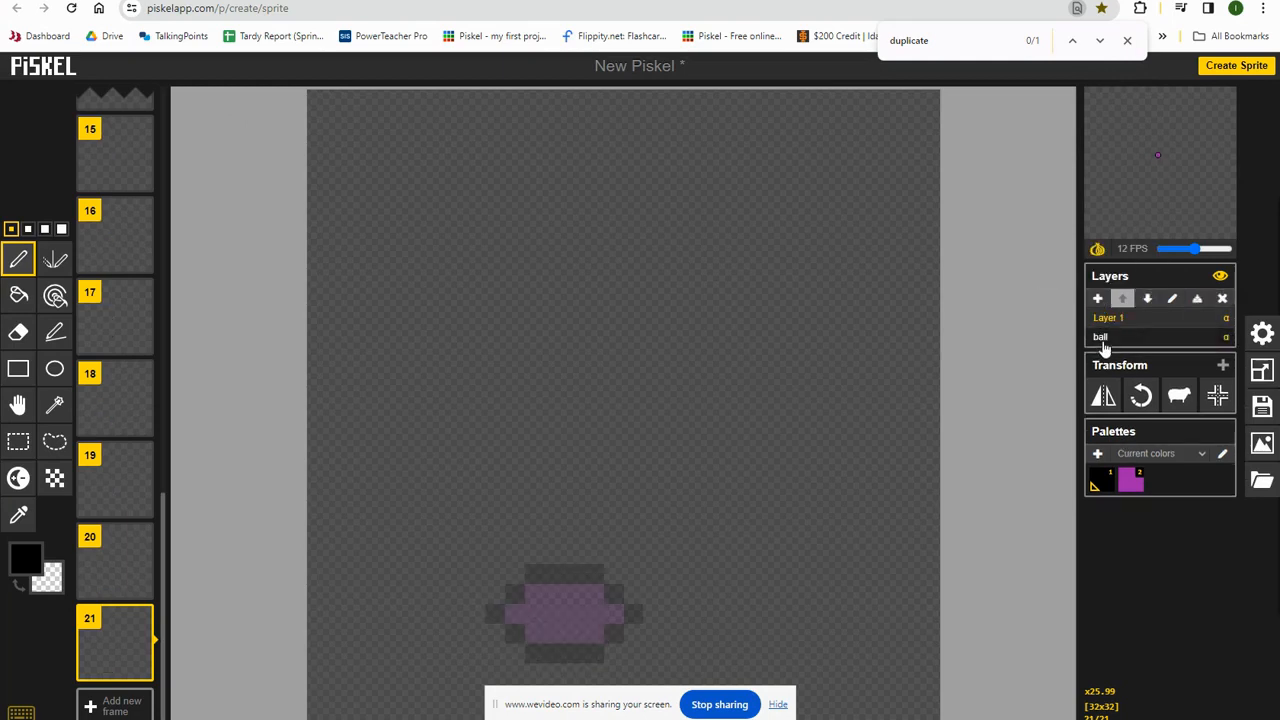
pyautogui.doubleClick(1101, 338)
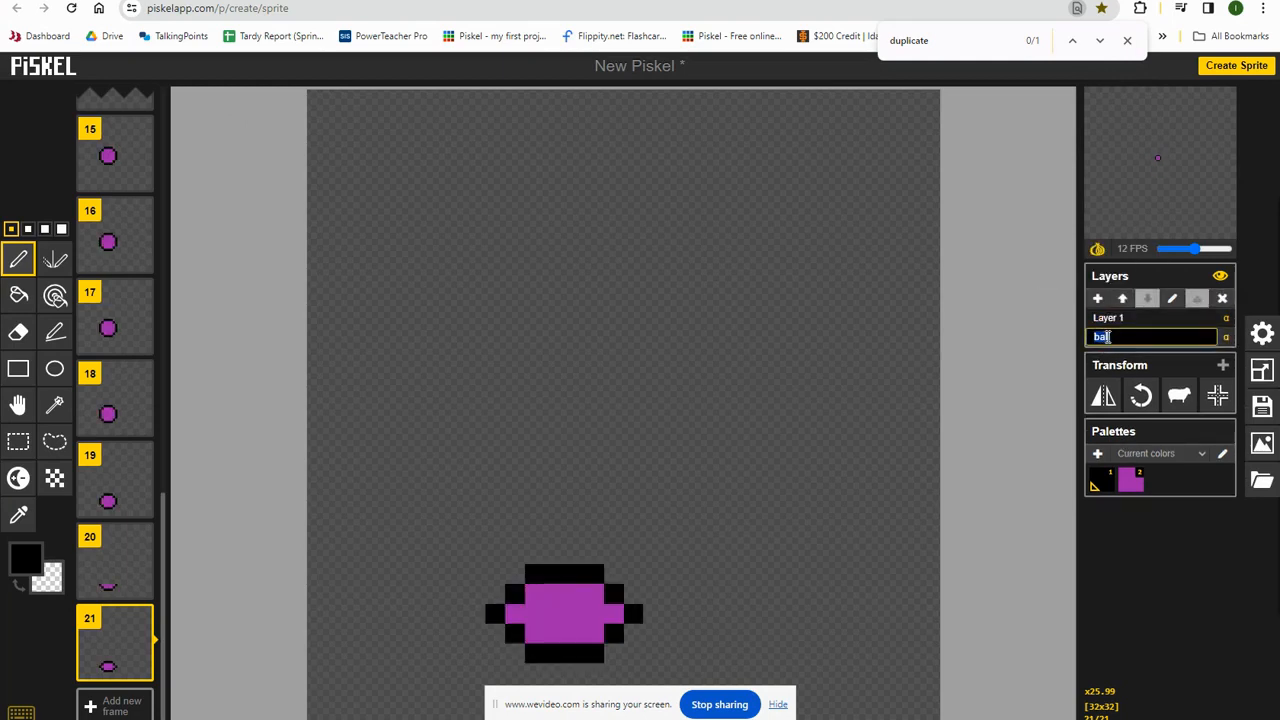
pyautogui.click(1117, 320)
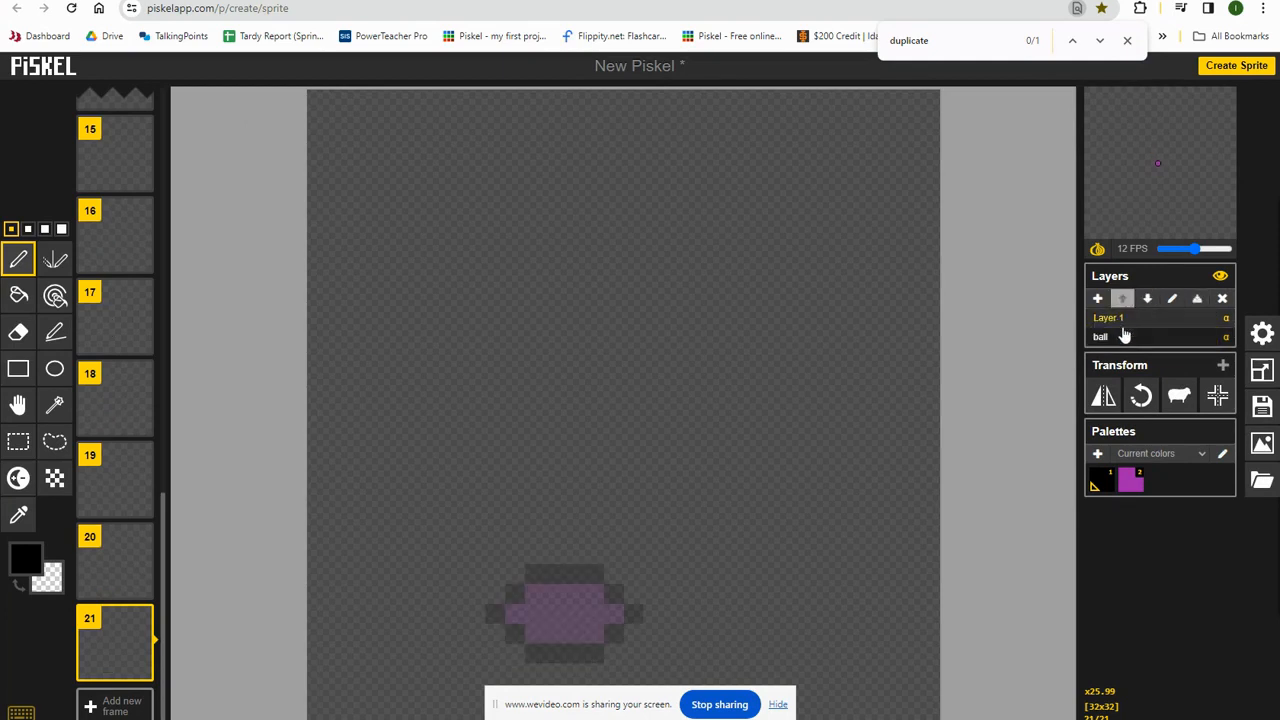
pyautogui.doubleClick(1116, 318)
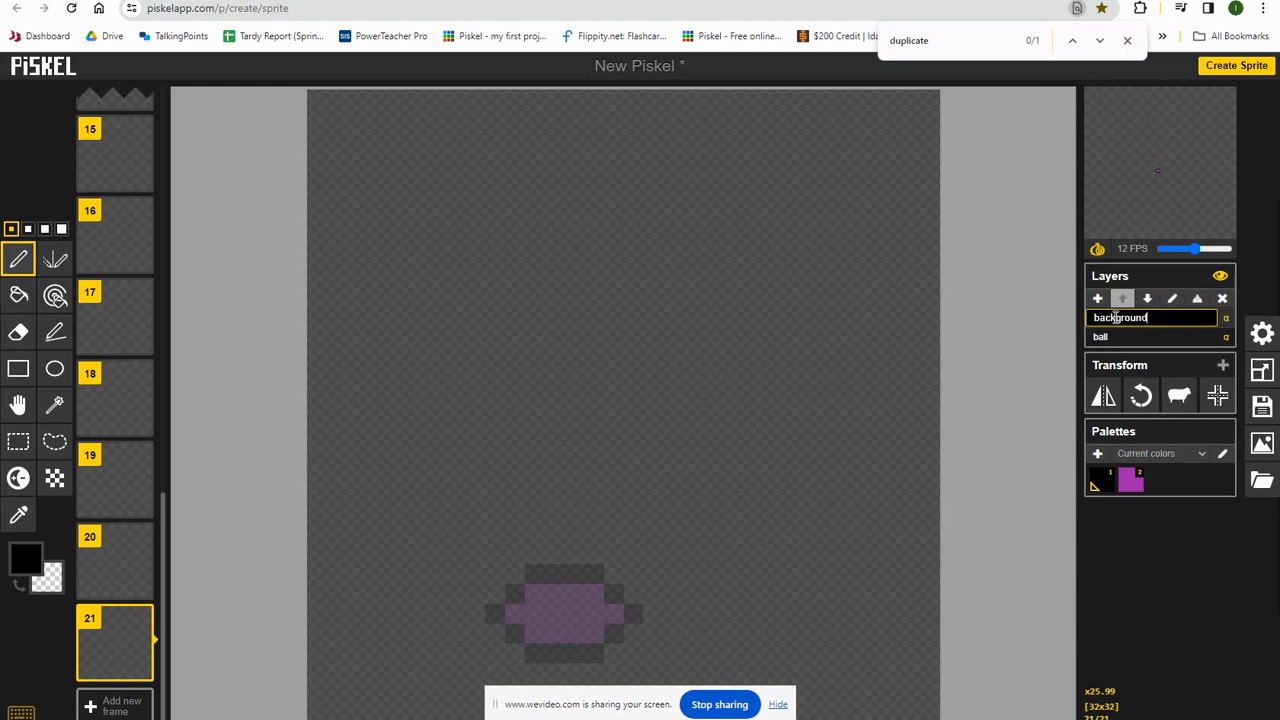
pyautogui.press('Return')
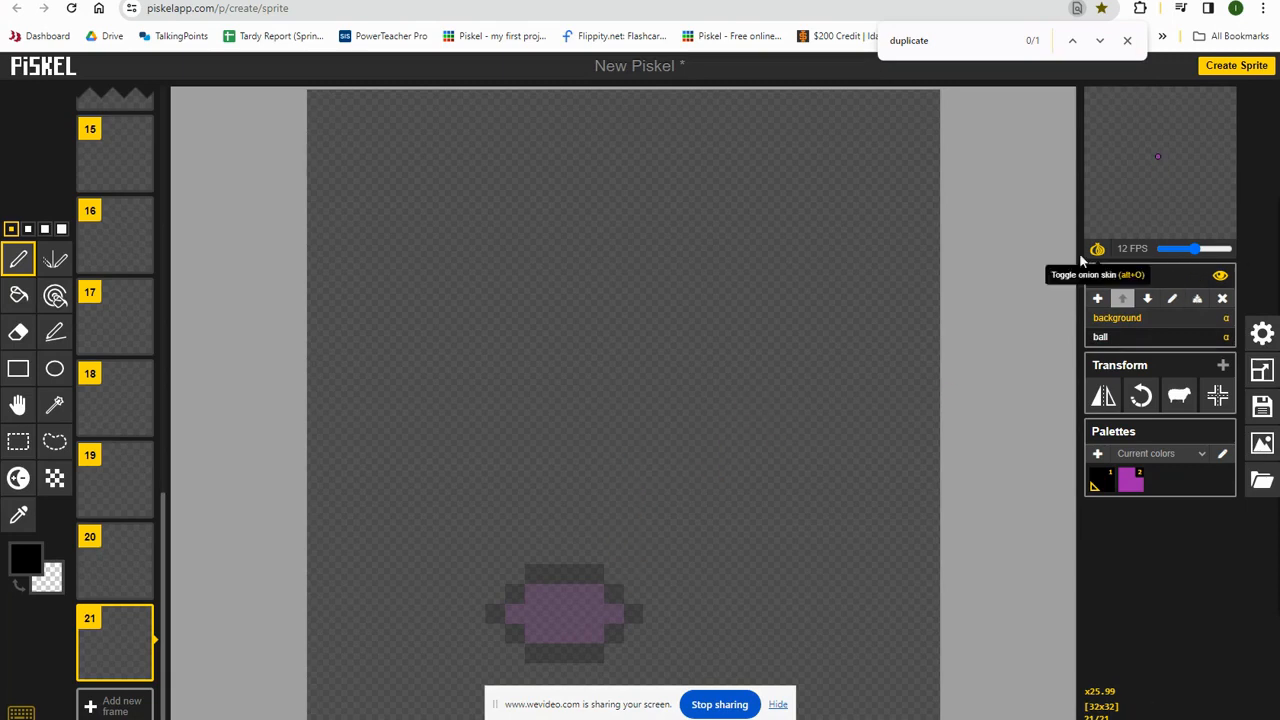
pyautogui.click(18, 369)
pyautogui.moveTo(317, 455); pyautogui.dragTo(913, 690)
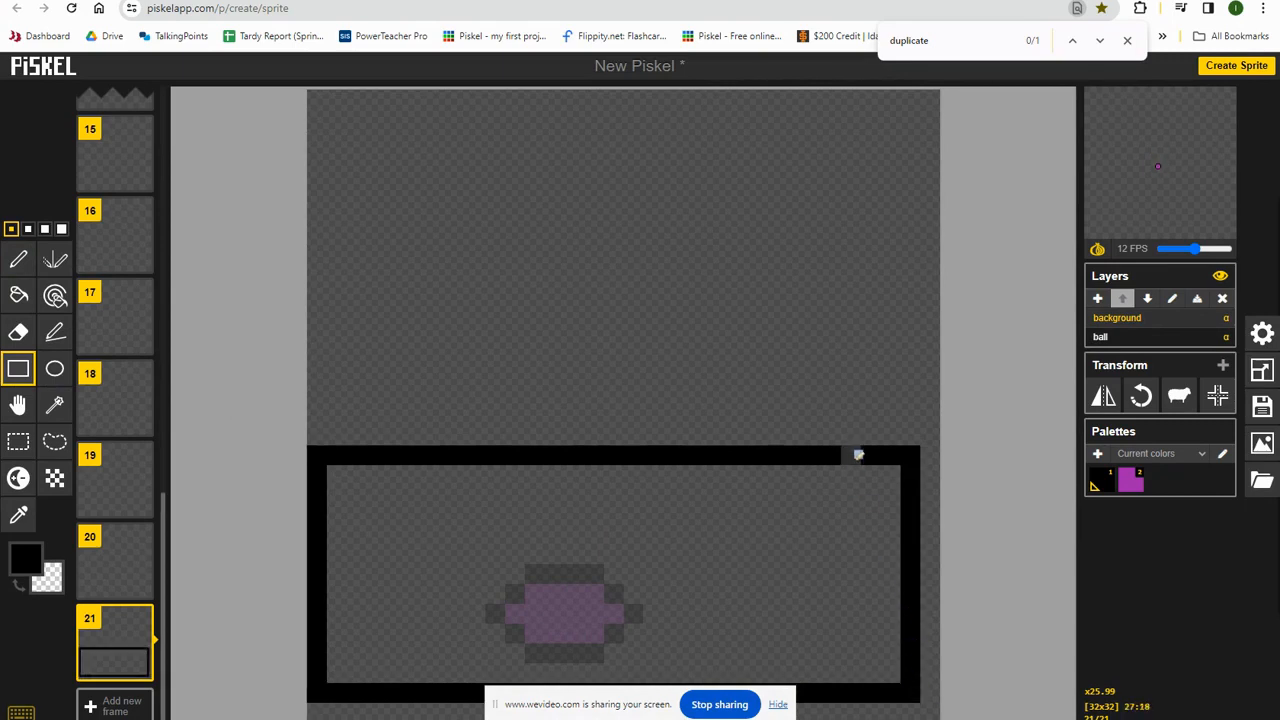
pyautogui.hotkey('ctrl', 'z')
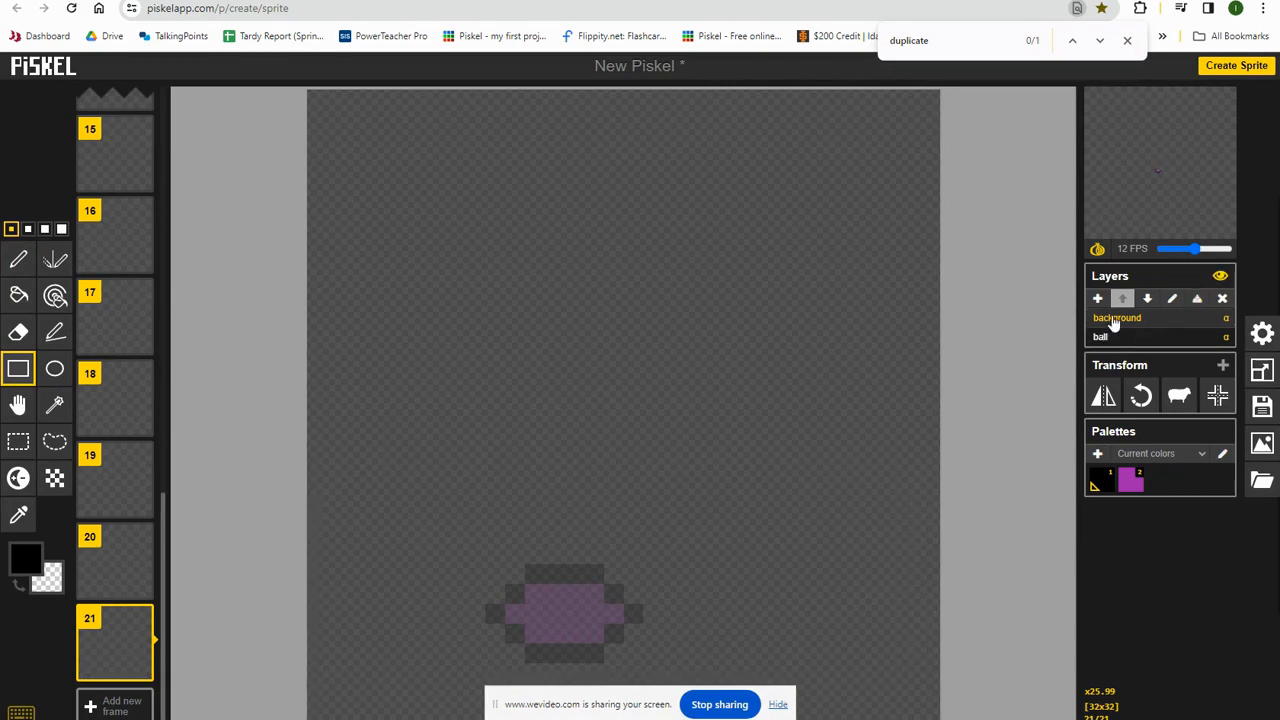
# Step: Move the background layer below the ball layer
pyautogui.click(1149, 300)
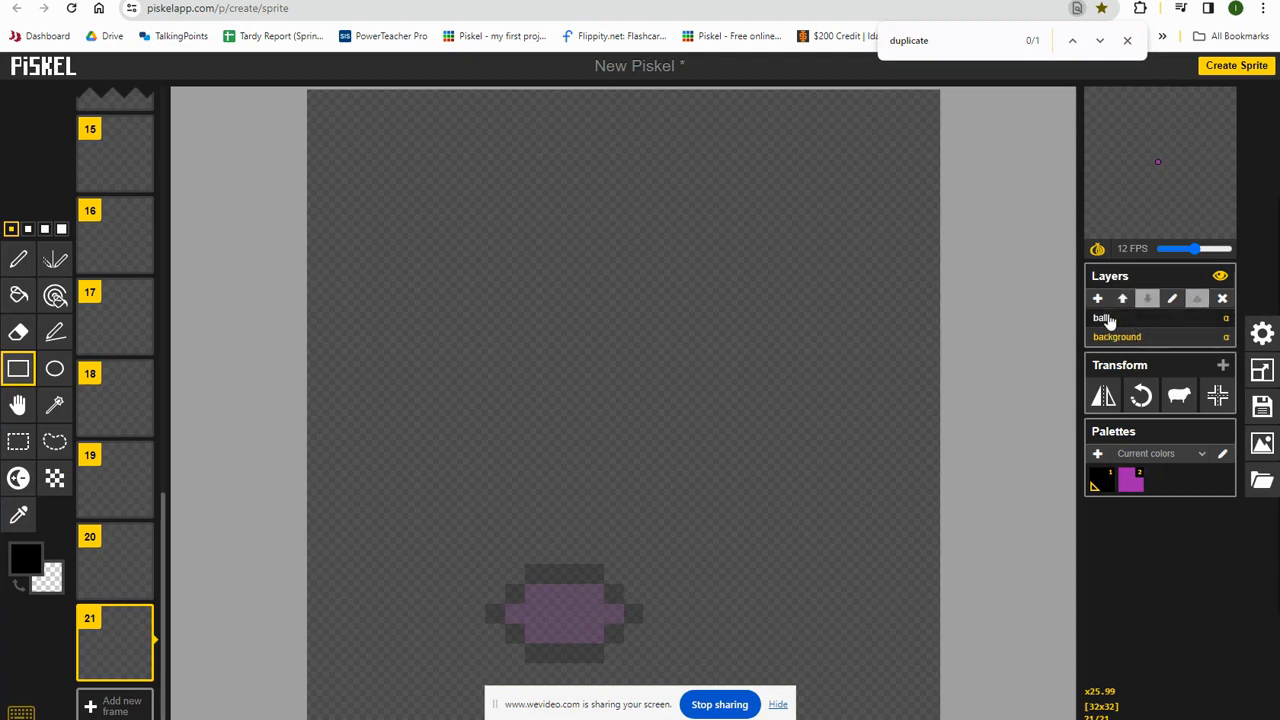
# Step: Set the primary colour to teal and the secondary colour to green
pyautogui.moveTo(93, 341)
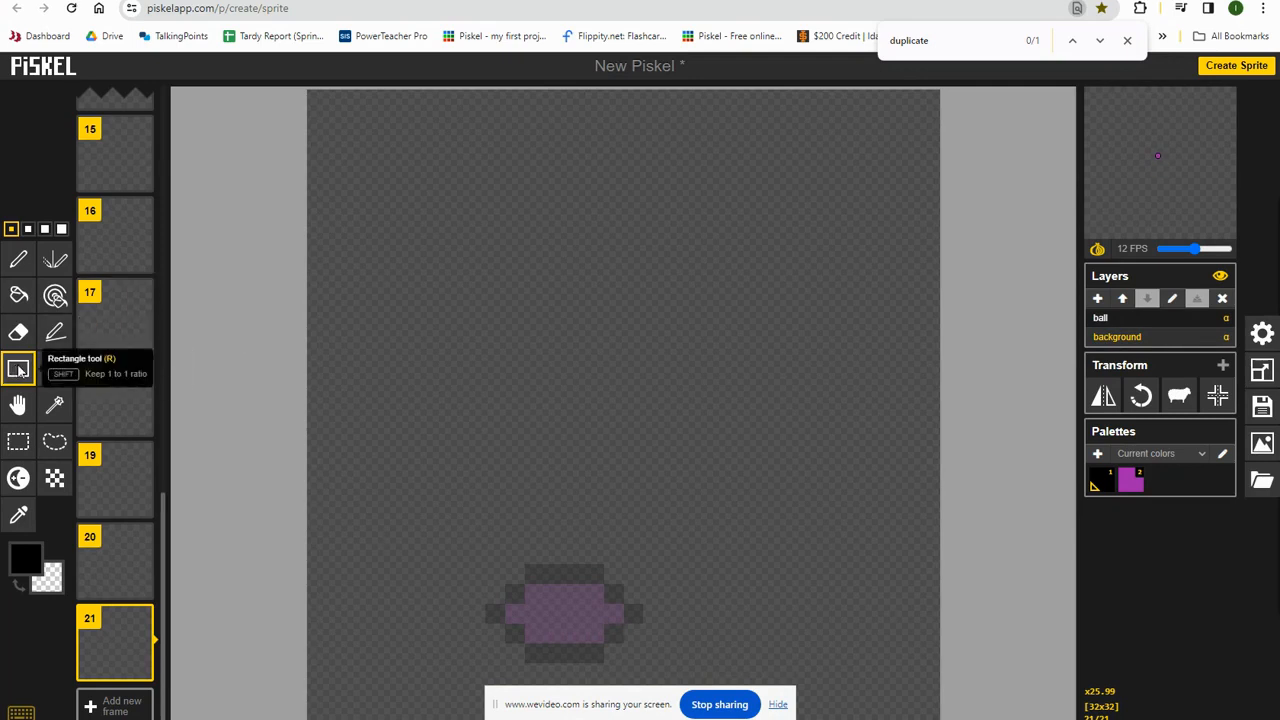
pyautogui.click(30, 570)
pyautogui.moveTo(191, 626); pyautogui.dragTo(200, 645)
pyautogui.click(171, 623)
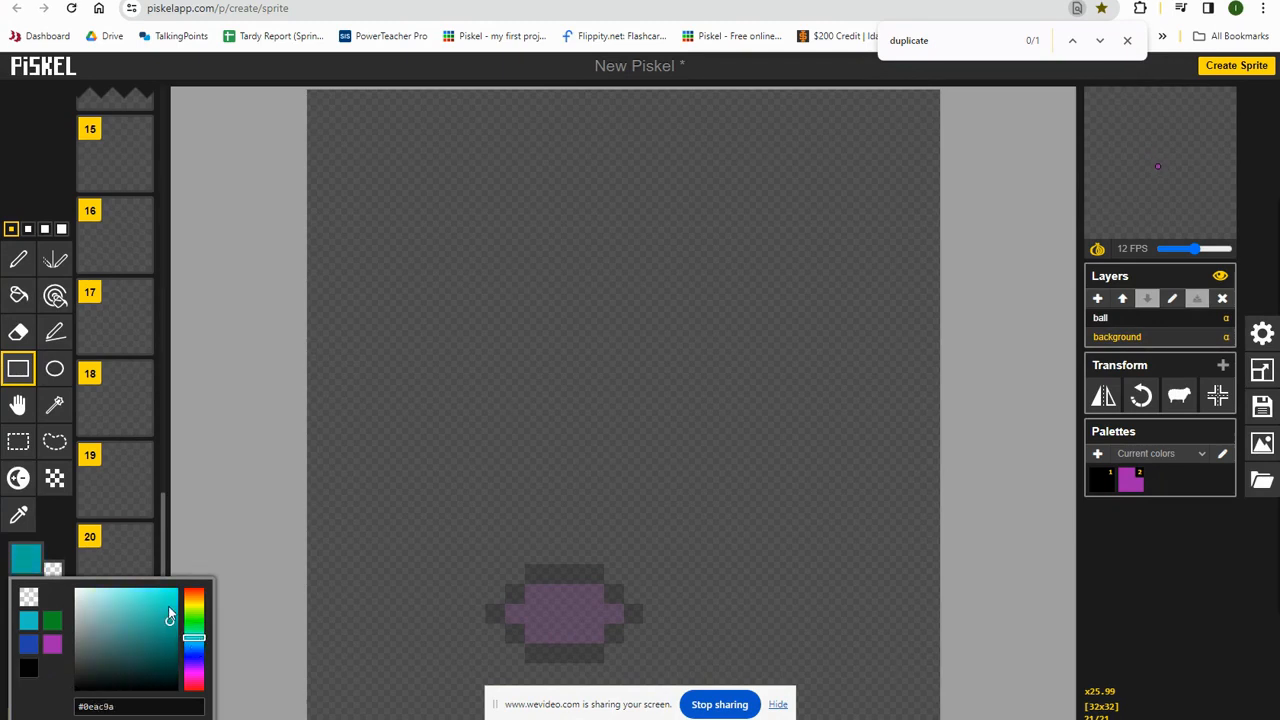
pyautogui.rightClick(170, 617)
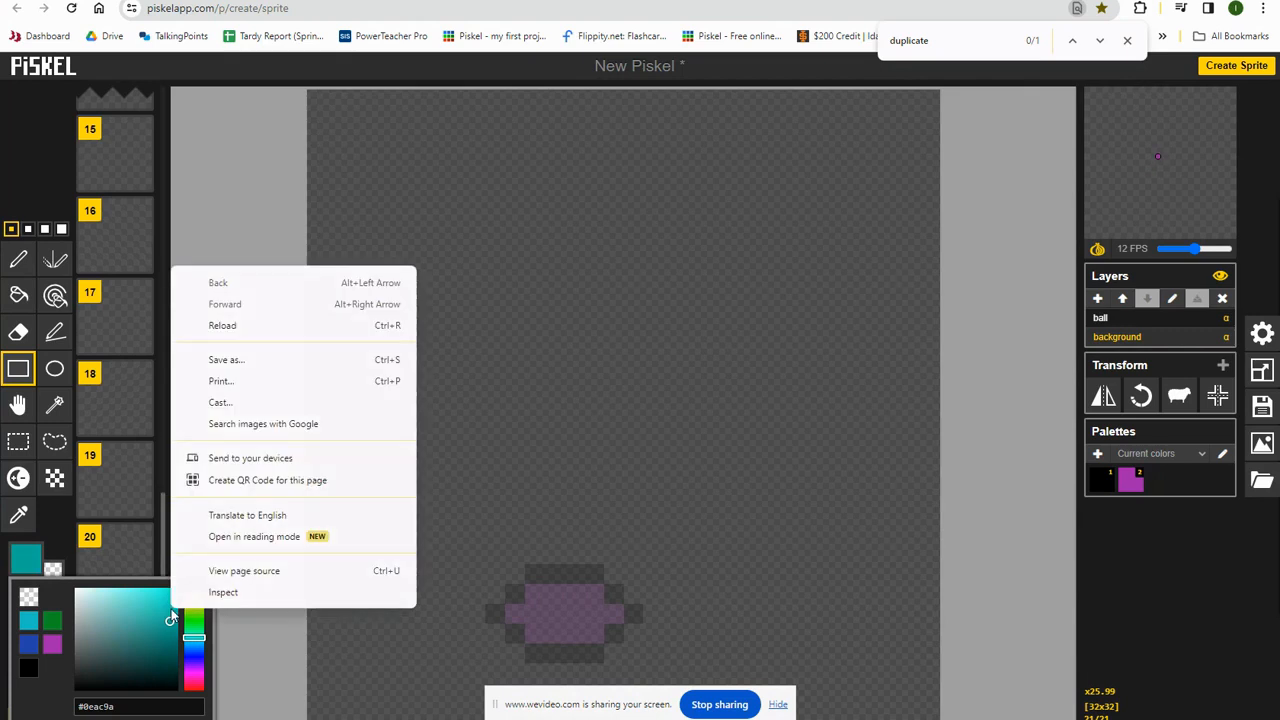
pyautogui.click(238, 637)
pyautogui.click(48, 580)
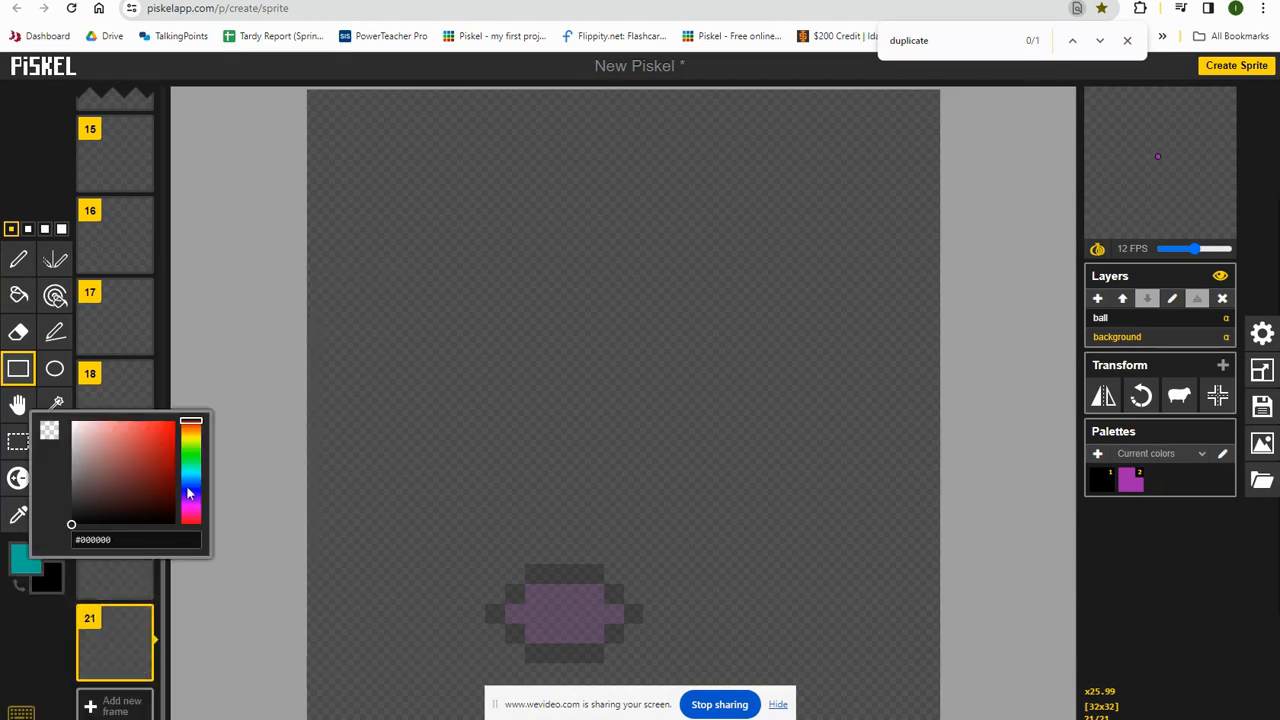
pyautogui.click(196, 461)
pyautogui.click(159, 450)
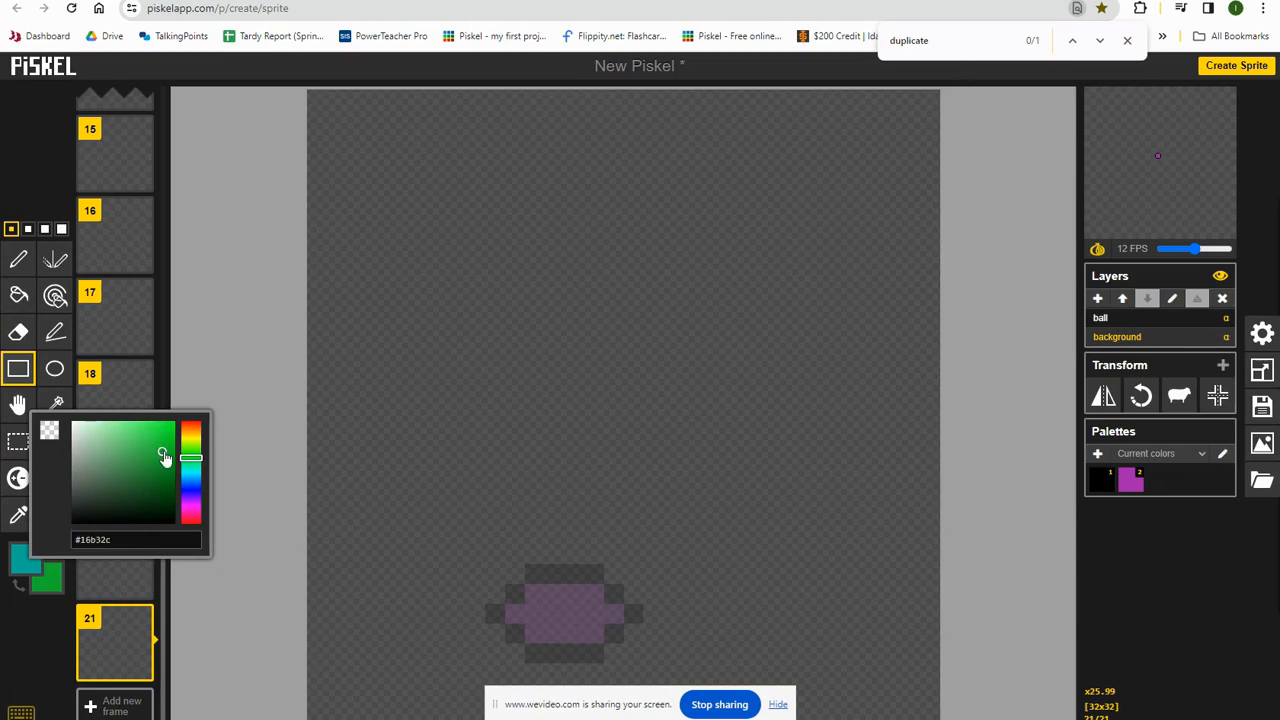
pyautogui.click(42, 614)
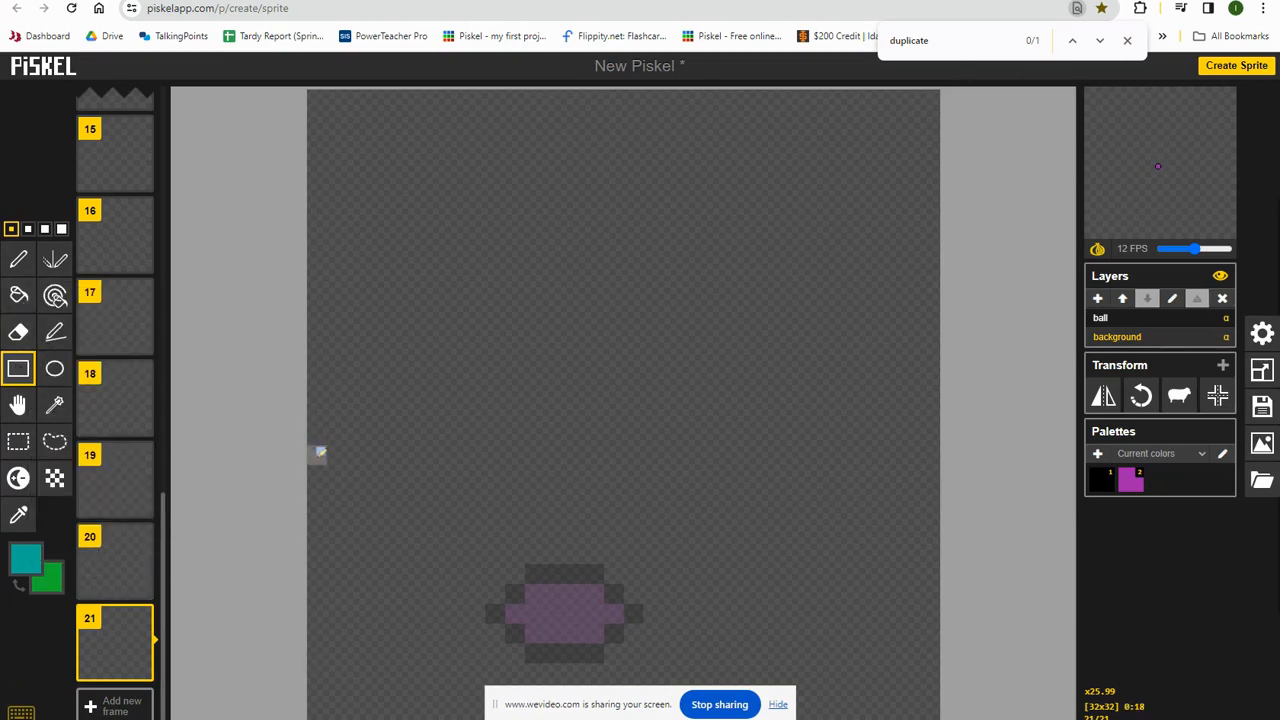
# Step: Outline the upper 19 pixel rows in teal and the rows beneath in green with rectangles, and fill each area with its outline colour
pyautogui.moveTo(316, 452); pyautogui.dragTo(933, 96)
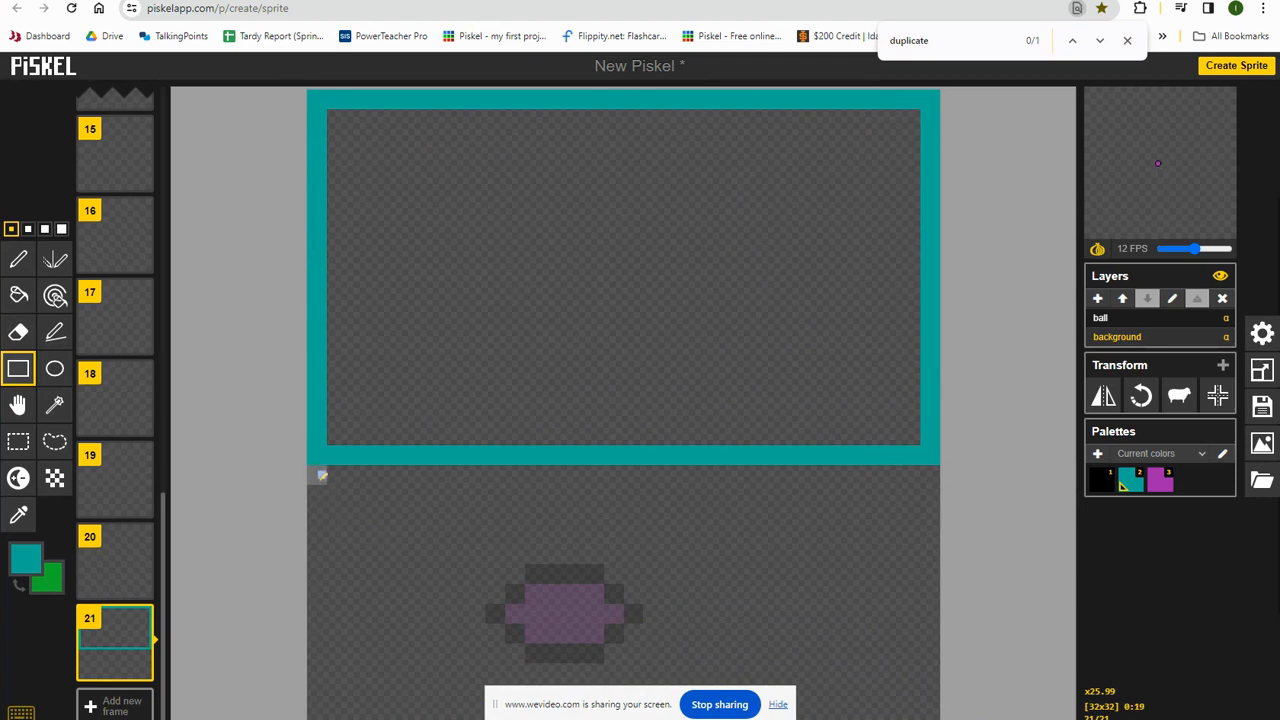
pyautogui.moveTo(322, 474)
pyautogui.mouseDown()
pyautogui.moveTo(831, 643)
pyautogui.moveTo(923, 711)
pyautogui.mouseUp()
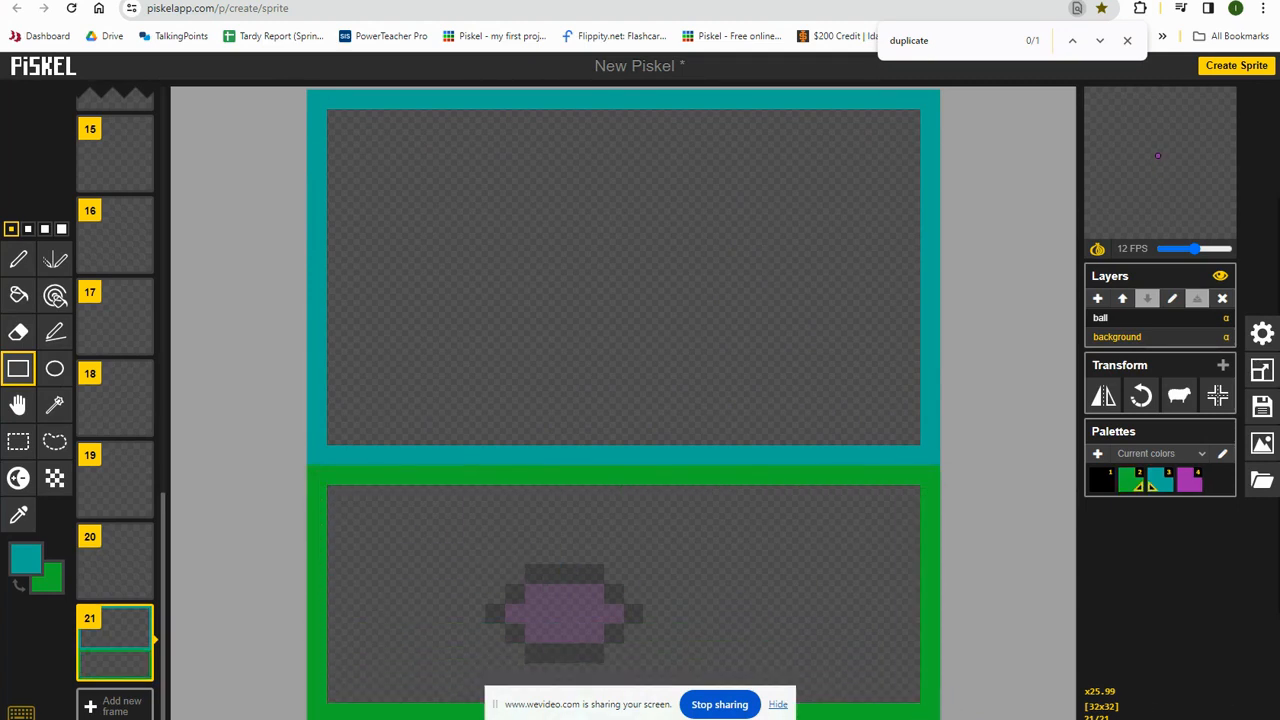
pyautogui.click(31, 292)
pyautogui.click(385, 515)
pyautogui.click(555, 315)
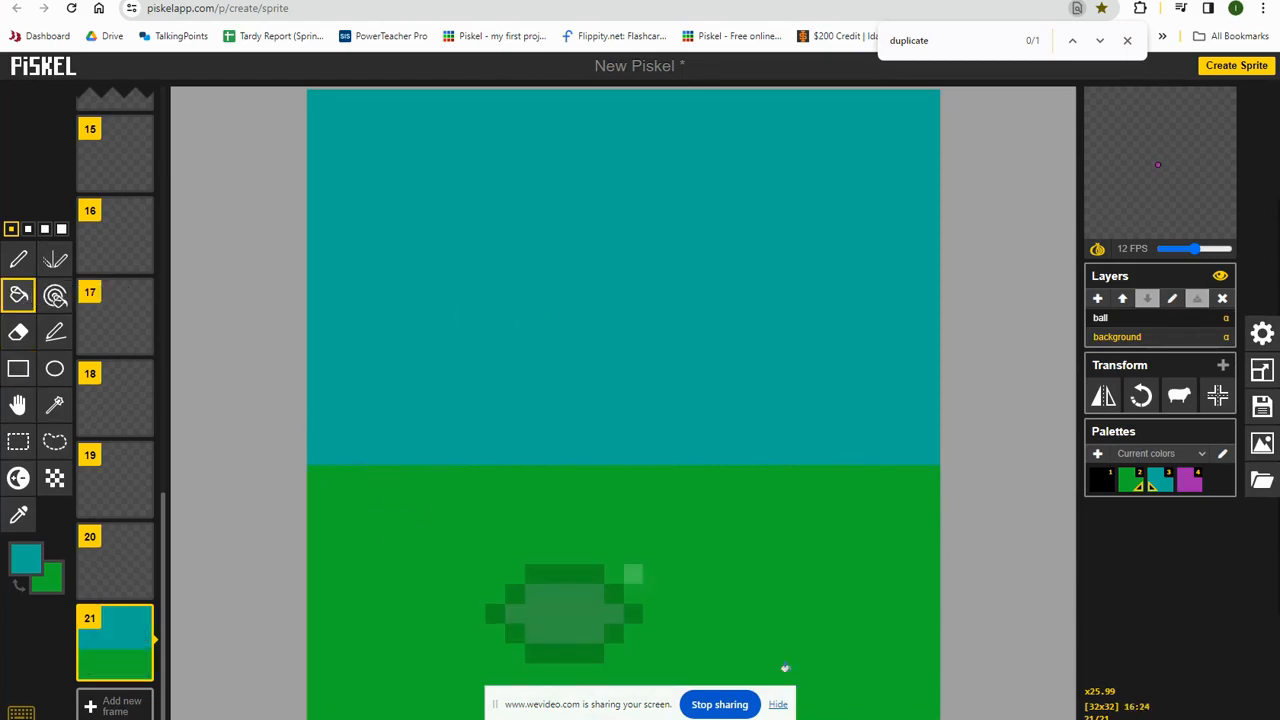
# Step: With the Pen tool in black, draw a stick figure's legs, body and round head beside the ball on the background layer
pyautogui.click(18, 259)
pyautogui.click(26, 558)
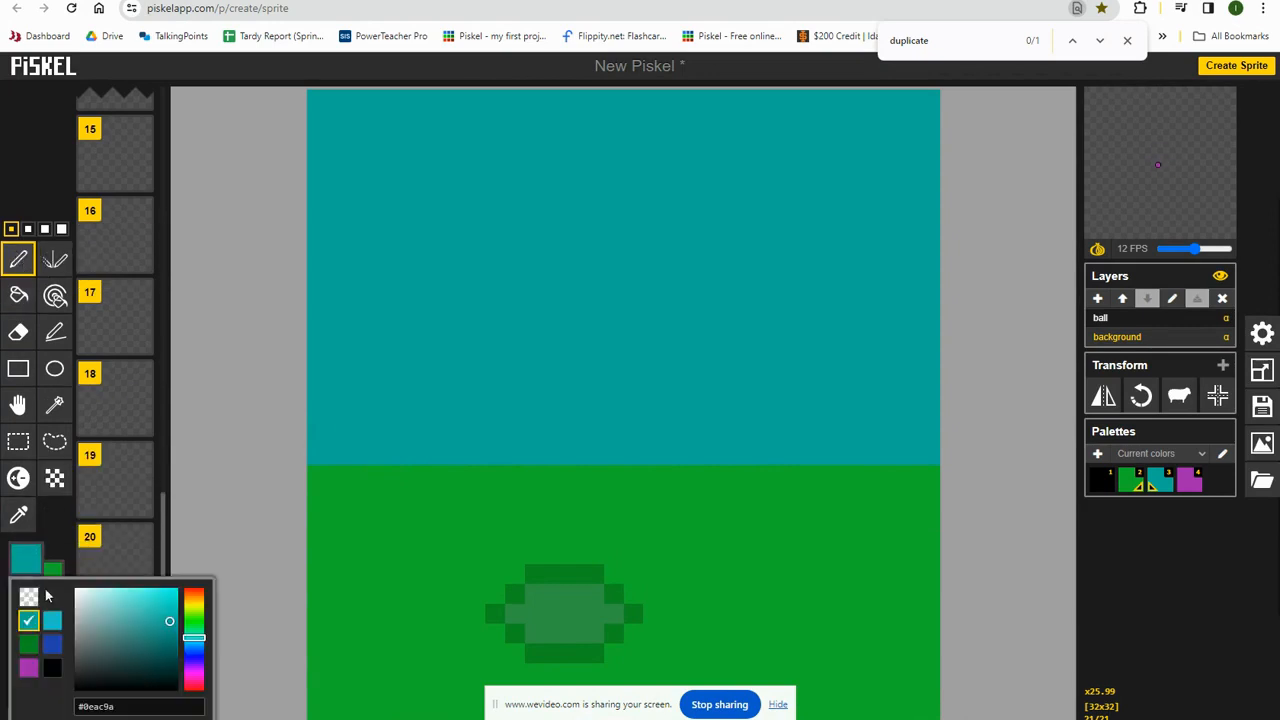
pyautogui.click(53, 668)
pyautogui.moveTo(751, 531)
pyautogui.mouseDown()
pyautogui.moveTo(784, 487)
pyautogui.moveTo(796, 522)
pyautogui.mouseUp()
pyautogui.click(799, 539)
pyautogui.moveTo(768, 480)
pyautogui.mouseDown()
pyautogui.moveTo(783, 409)
pyautogui.moveTo(742, 401)
pyautogui.moveTo(698, 353)
pyautogui.moveTo(773, 275)
pyautogui.moveTo(806, 391)
pyautogui.mouseUp()
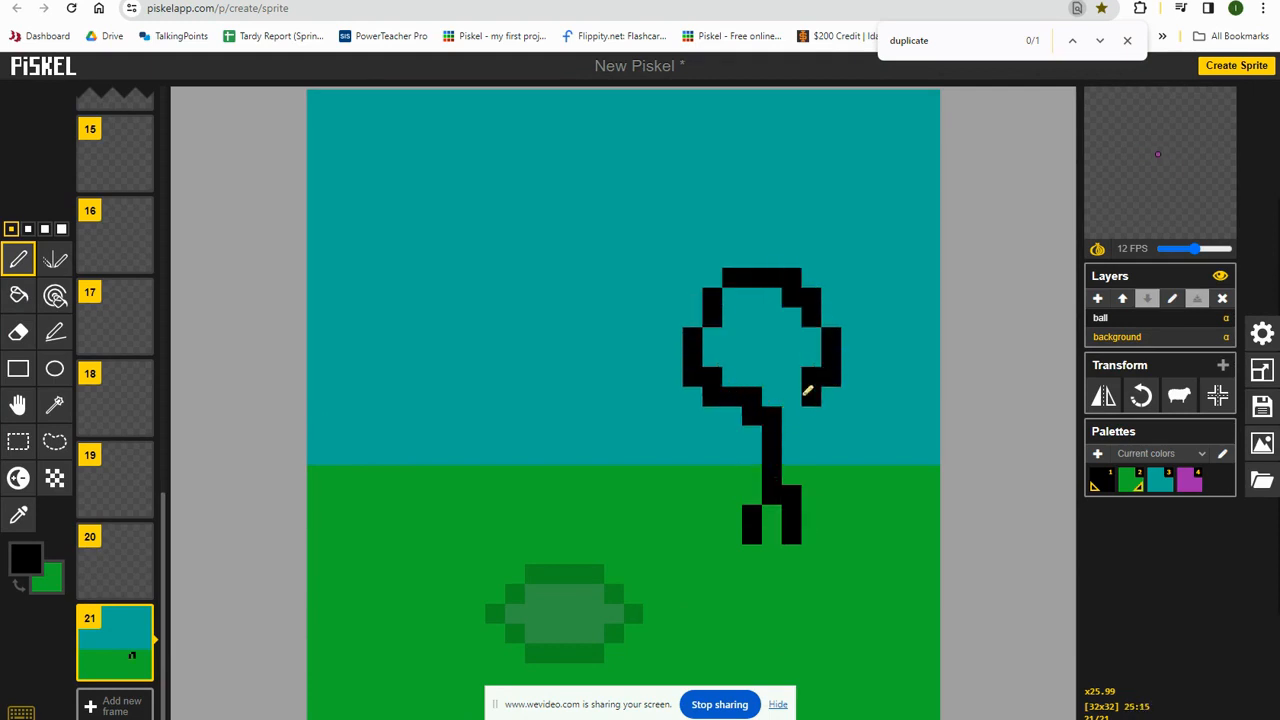
# Step: Add two raised arms, two eyes and a mouth to the black stick figure
pyautogui.moveTo(673, 416)
pyautogui.mouseDown()
pyautogui.moveTo(826, 469)
pyautogui.moveTo(873, 433)
pyautogui.mouseUp()
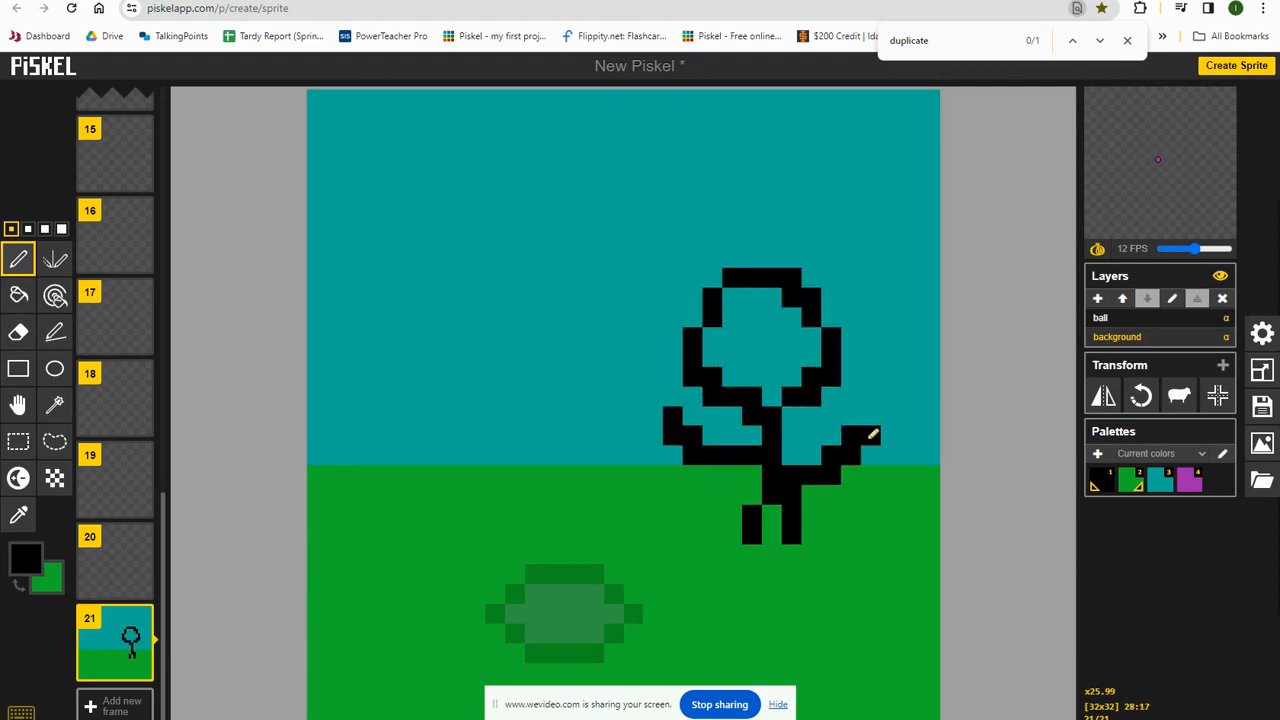
pyautogui.click(751, 337)
pyautogui.click(791, 337)
pyautogui.moveTo(760, 370); pyautogui.dragTo(789, 366)
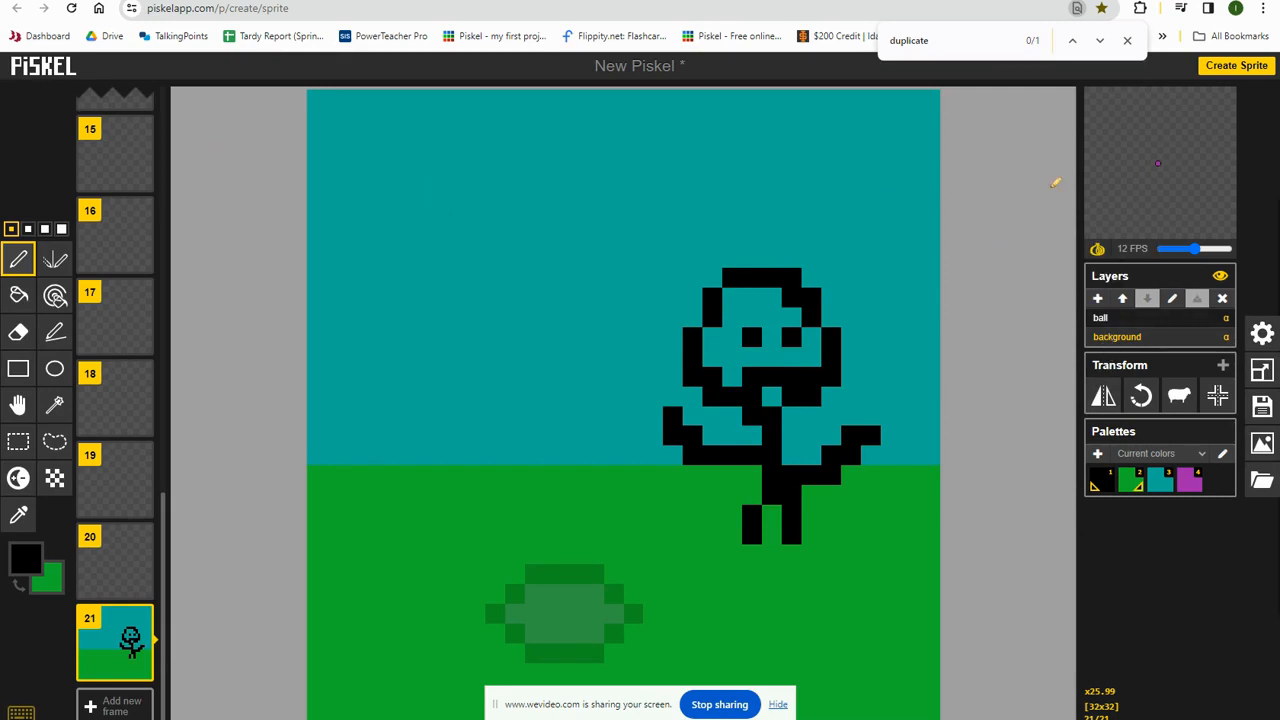
# Step: Check the background in the enlarged animation preview, close it, and look at the background layer in frames 18 to 21
pyautogui.moveTo(1128, 190)
pyautogui.click(1216, 102)
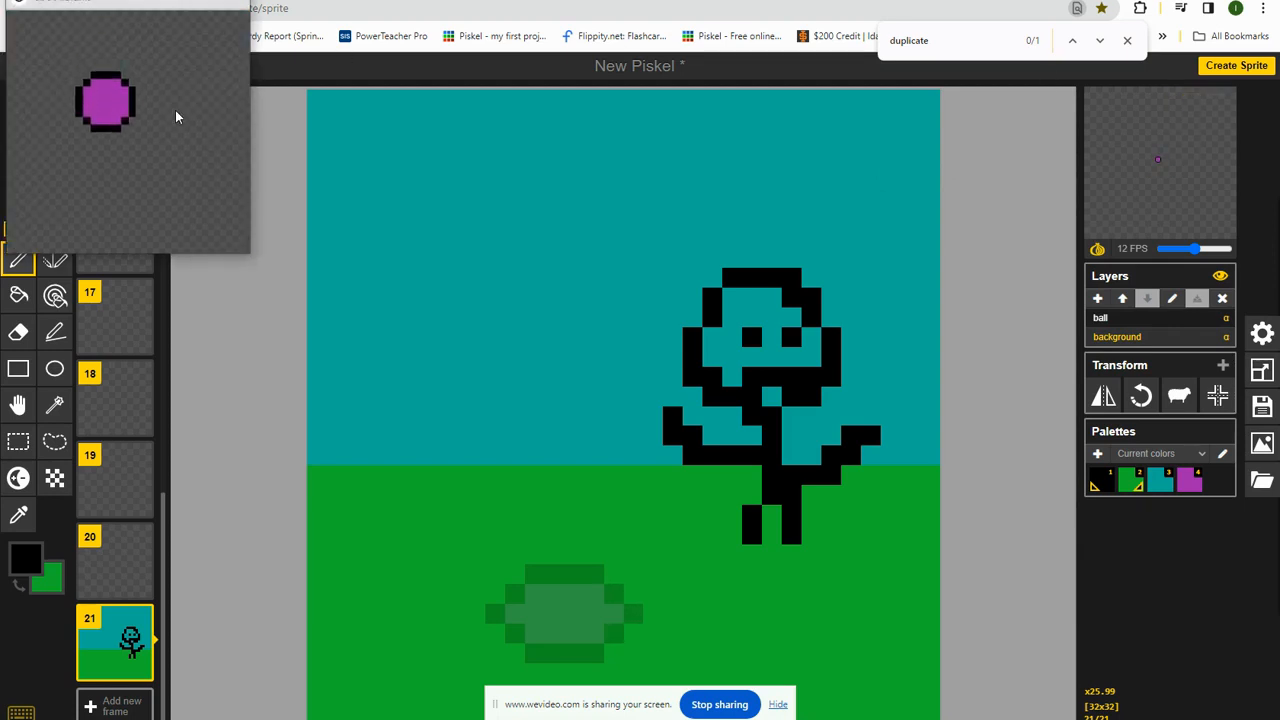
pyautogui.click(232, 1)
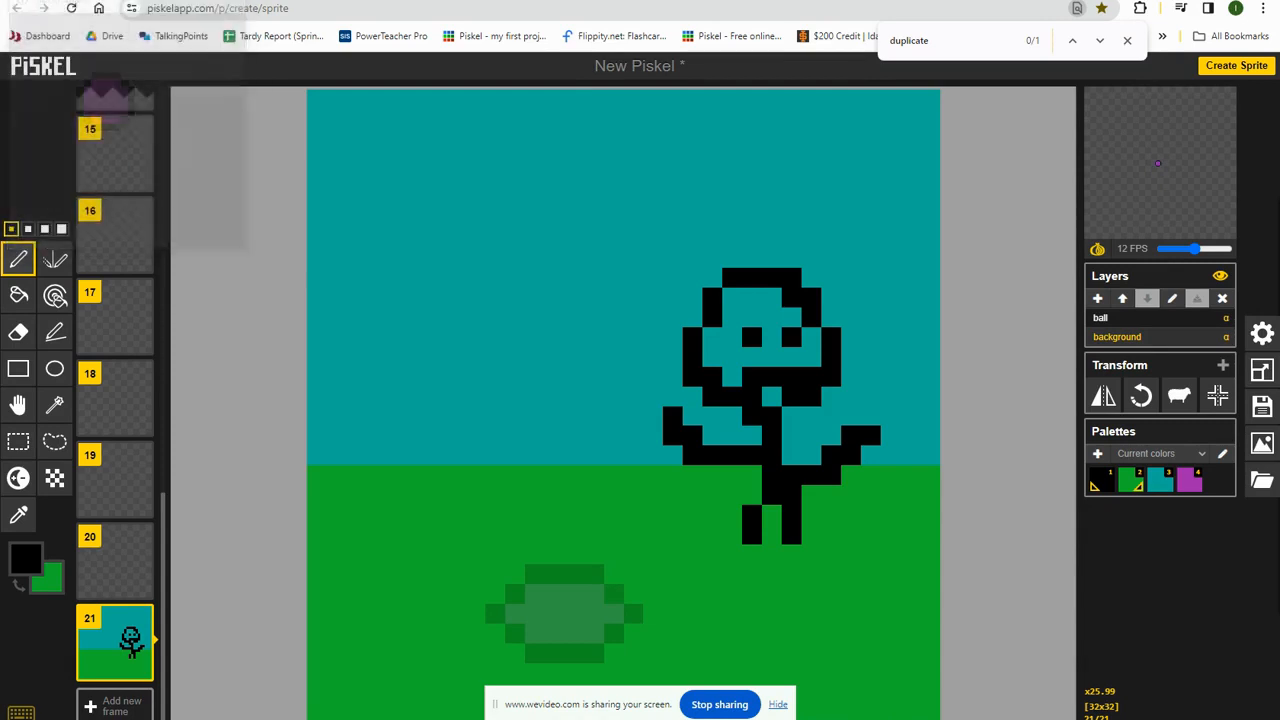
pyautogui.scroll(1, 107, 560)
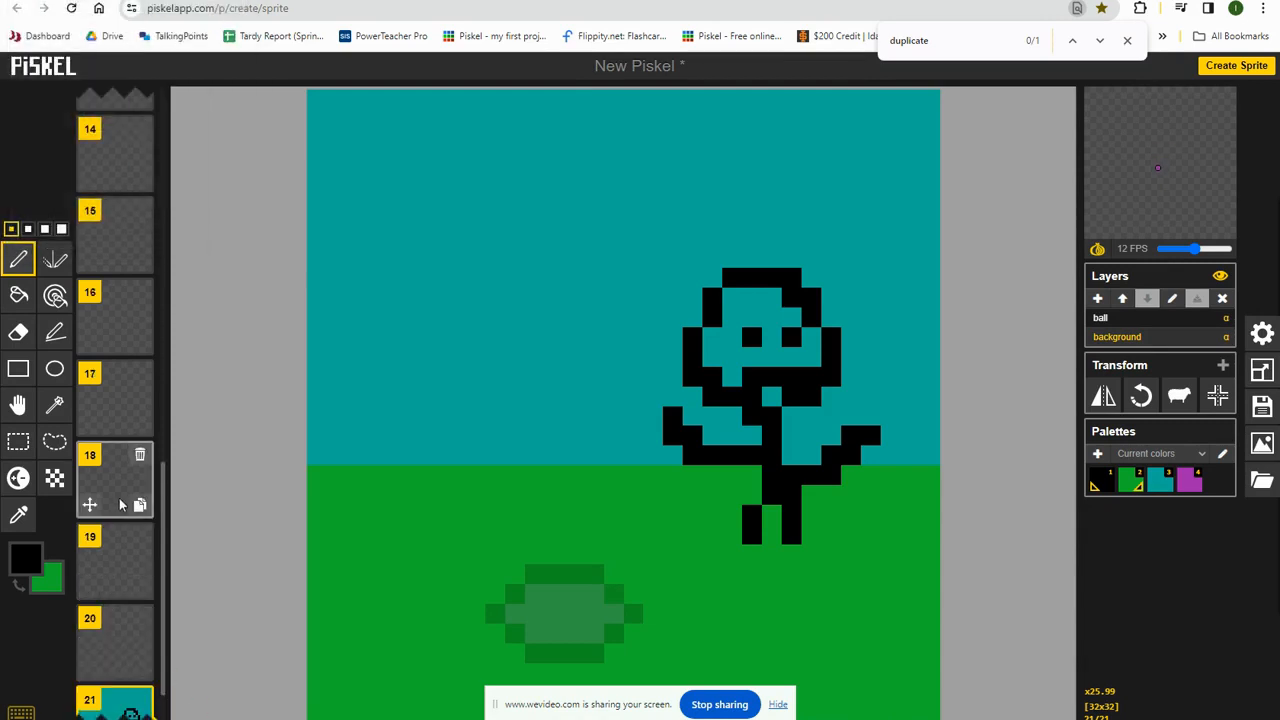
pyautogui.click(118, 490)
pyautogui.click(125, 575)
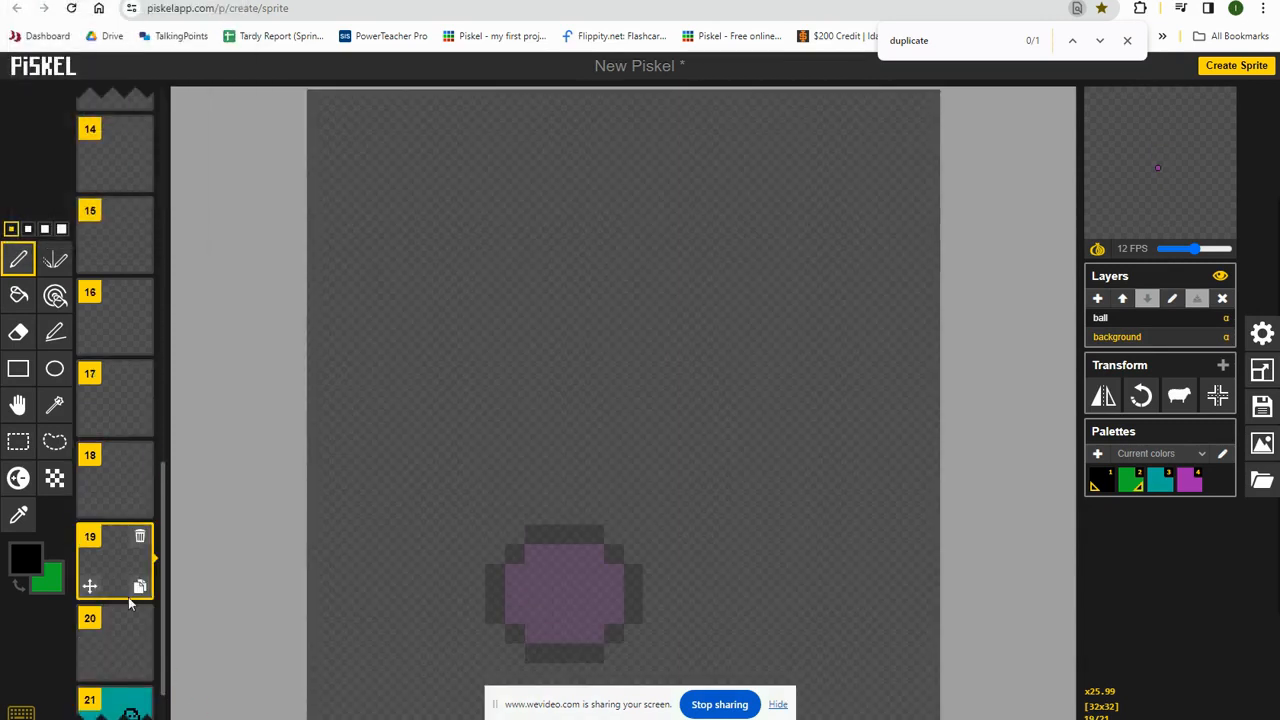
pyautogui.click(126, 614)
pyautogui.click(110, 708)
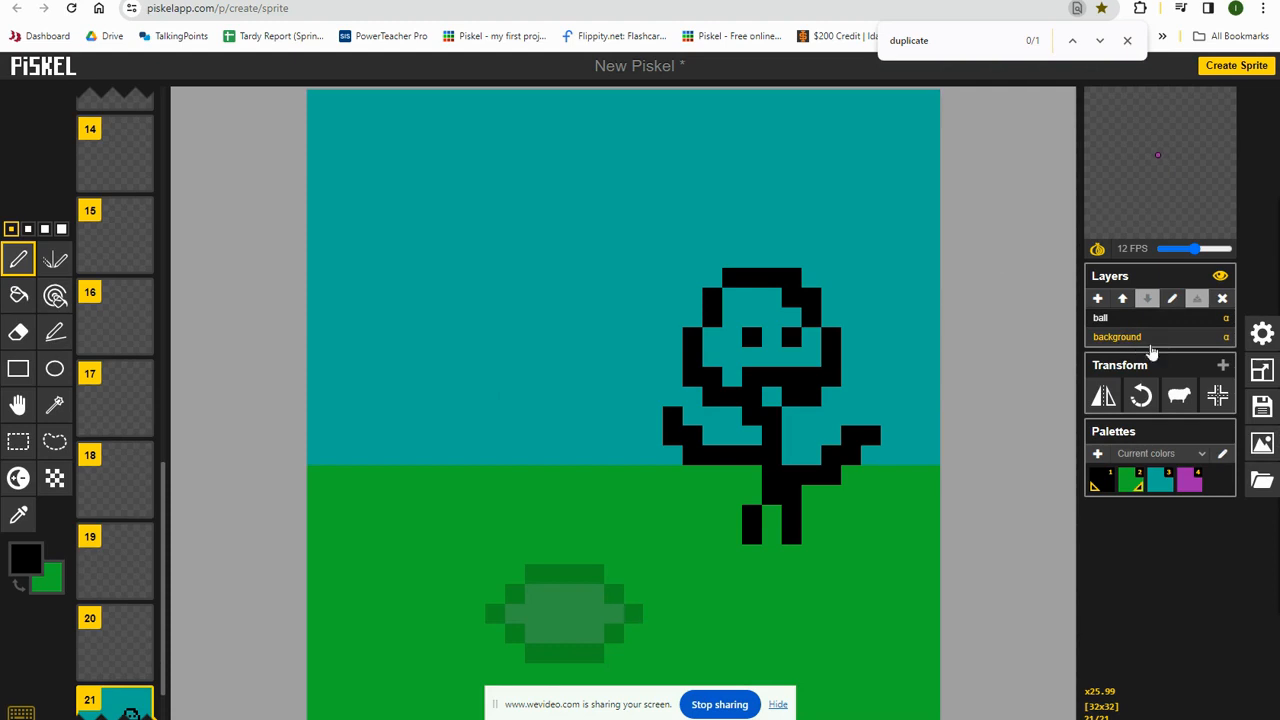
# Step: Clone the background layer of frame 21 to all frames, and check it in frame 1 and the enlarged preview
pyautogui.click(1180, 400)
pyautogui.scroll(3, 135, 218)
pyautogui.scroll(6, 130, 210)
pyautogui.click(119, 145)
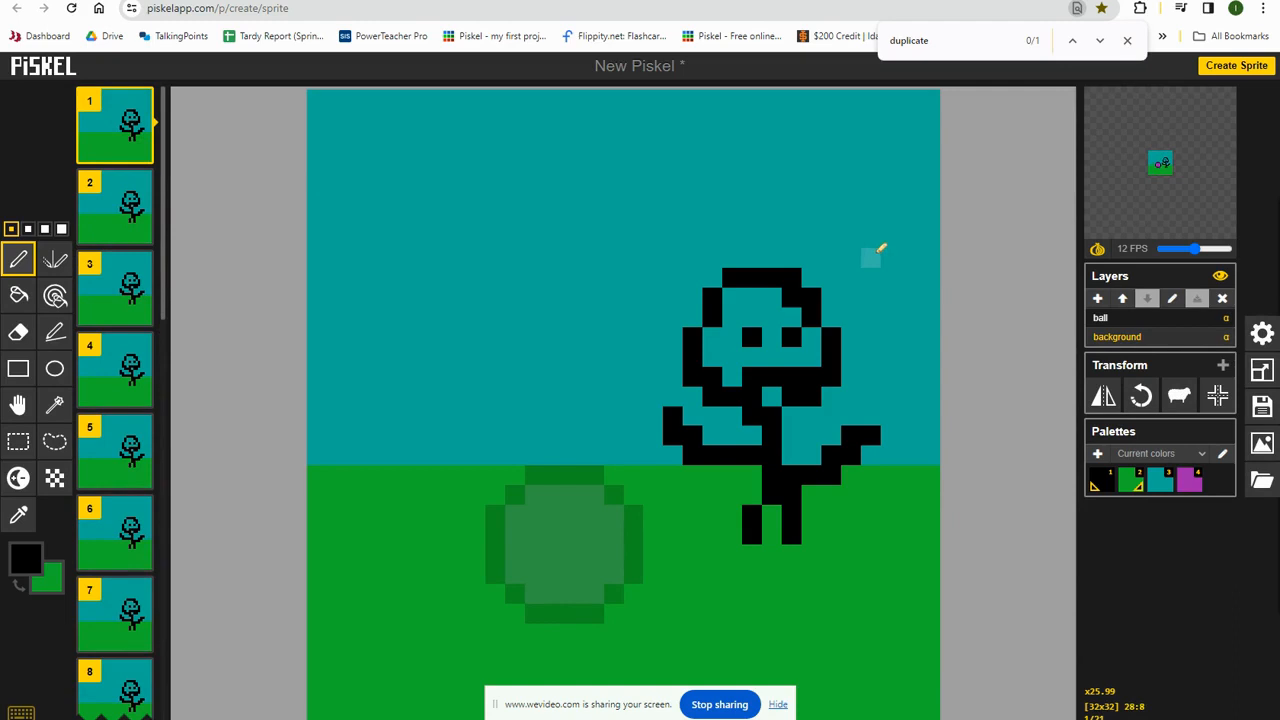
pyautogui.click(1214, 104)
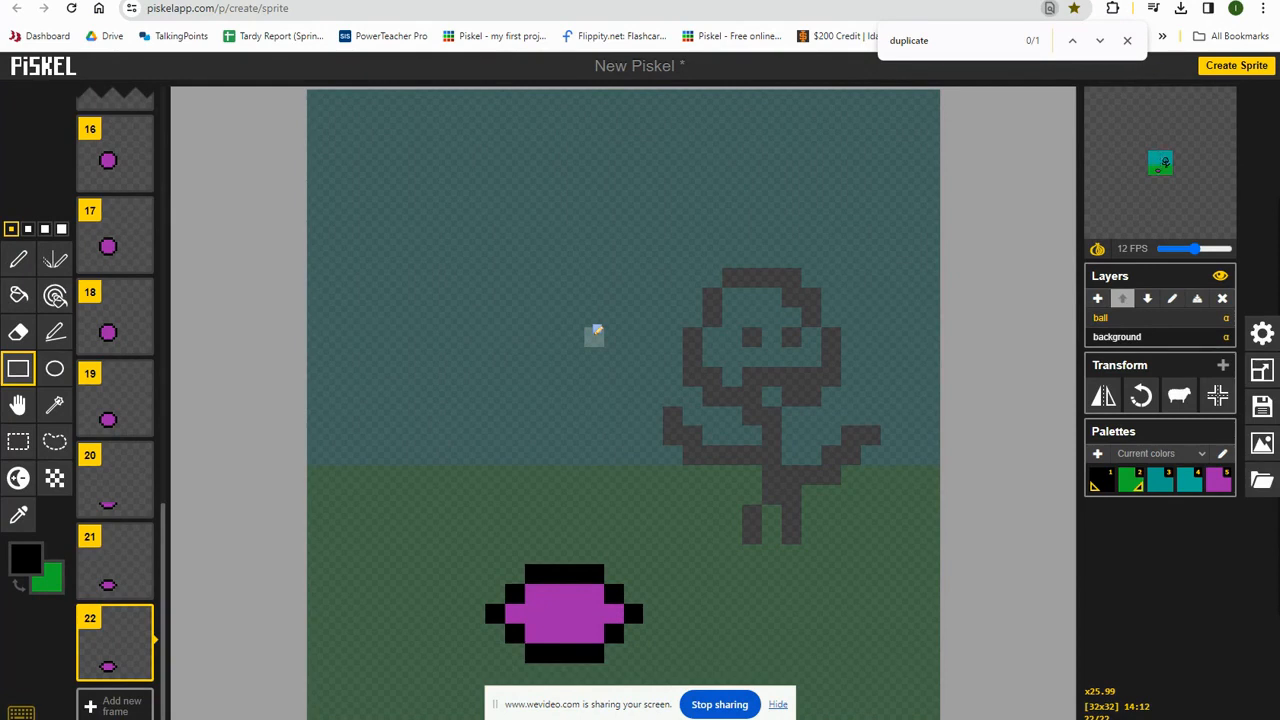
# Step: Choose the Pen tool on the ball layer of frame 22 with red as primary and blue as secondary colour
pyautogui.scroll(-1, 376, 550)
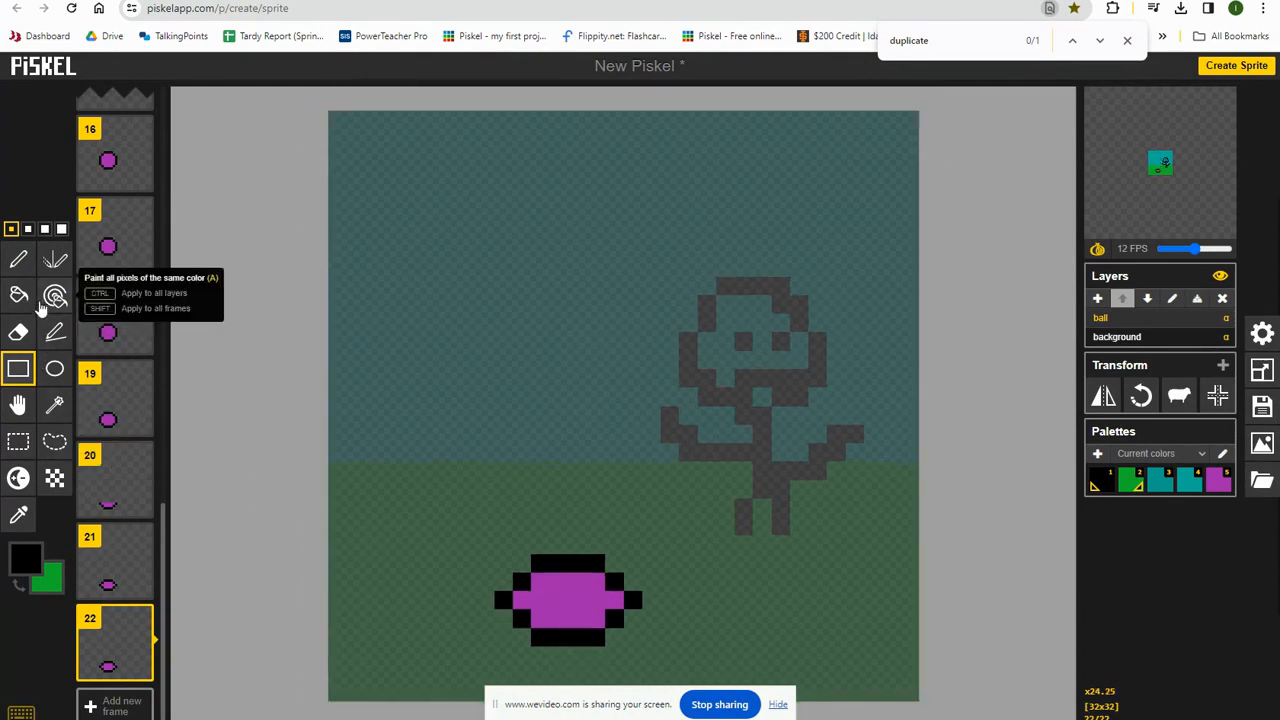
pyautogui.click(18, 259)
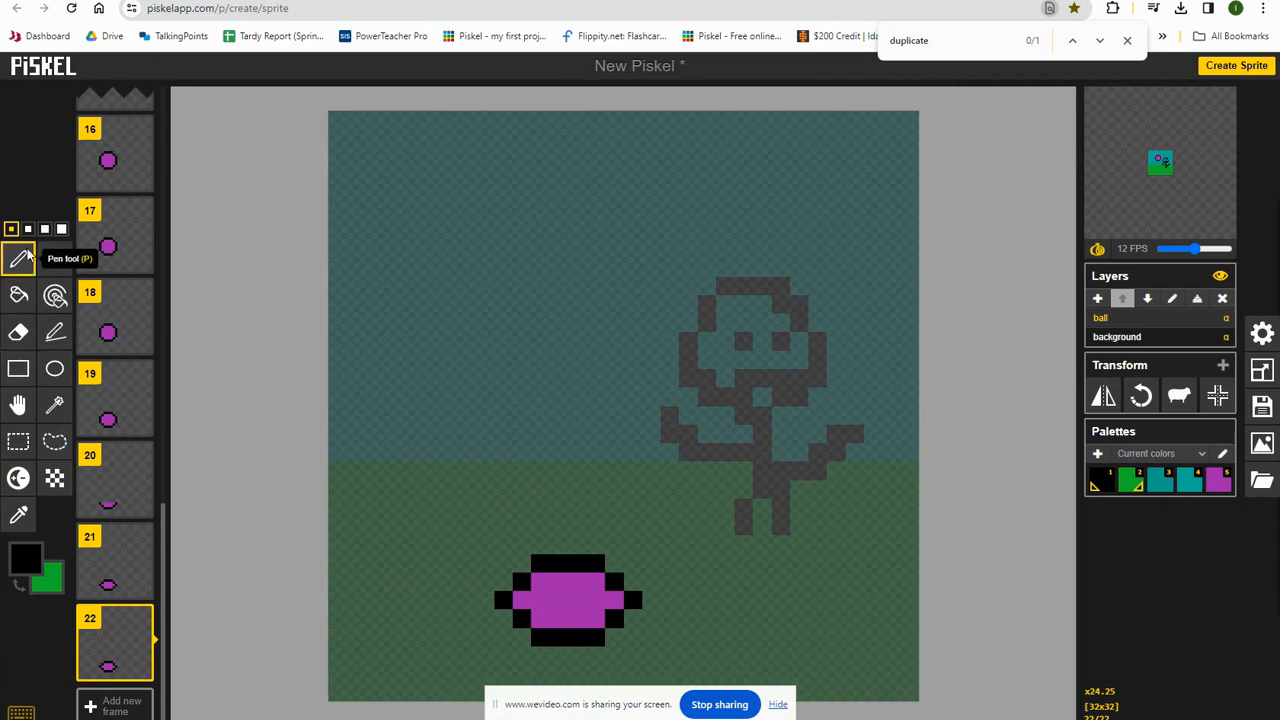
pyautogui.click(21, 561)
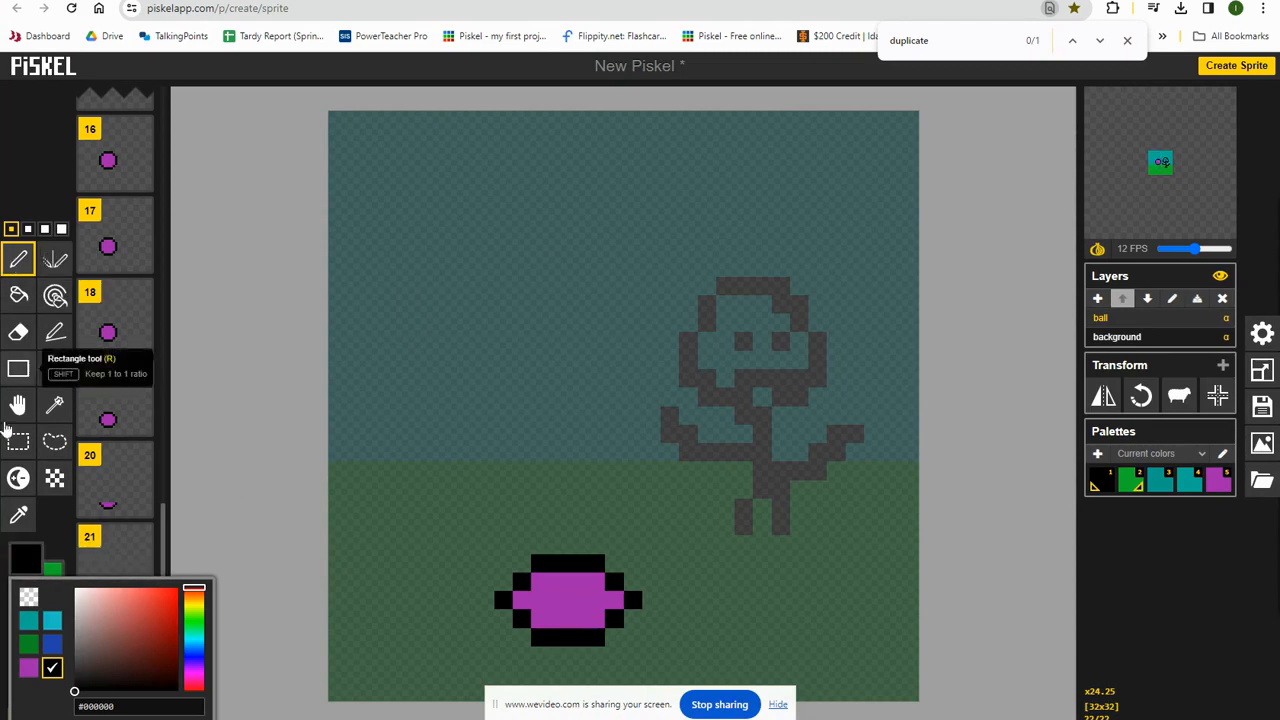
pyautogui.click(166, 632)
pyautogui.click(55, 545)
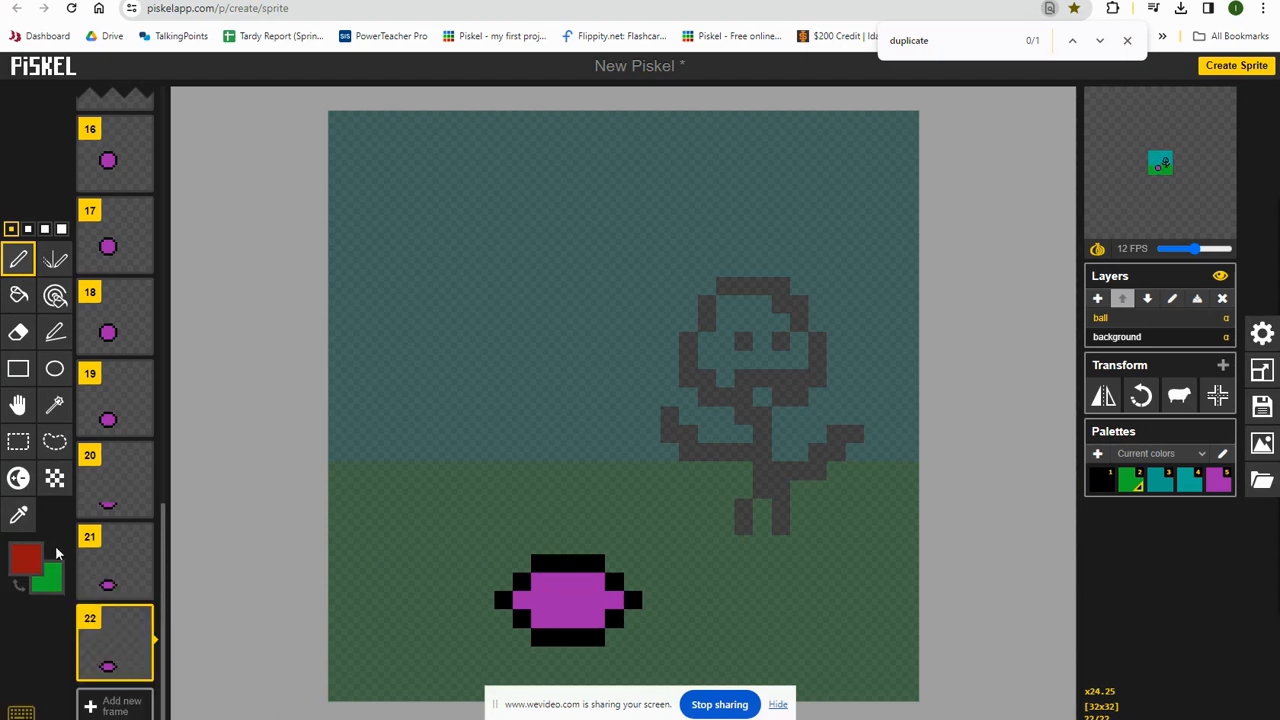
pyautogui.click(46, 576)
pyautogui.moveTo(186, 464); pyautogui.dragTo(190, 487)
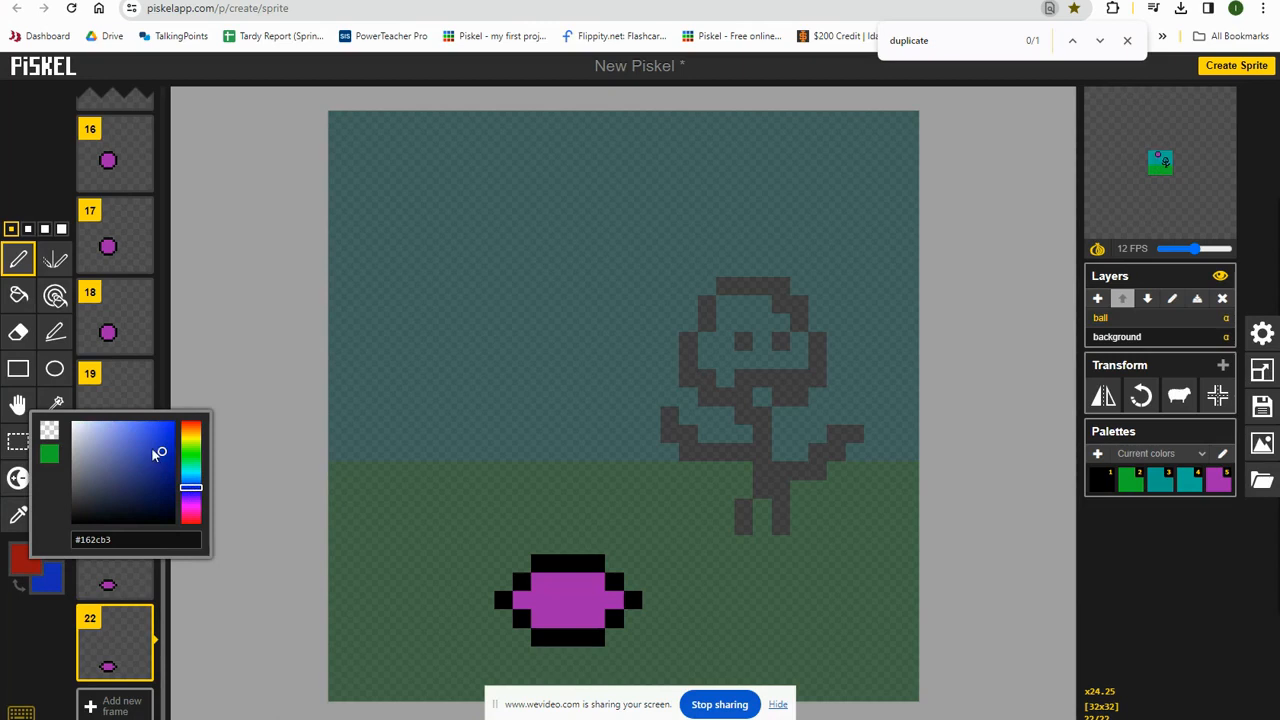
pyautogui.click(48, 602)
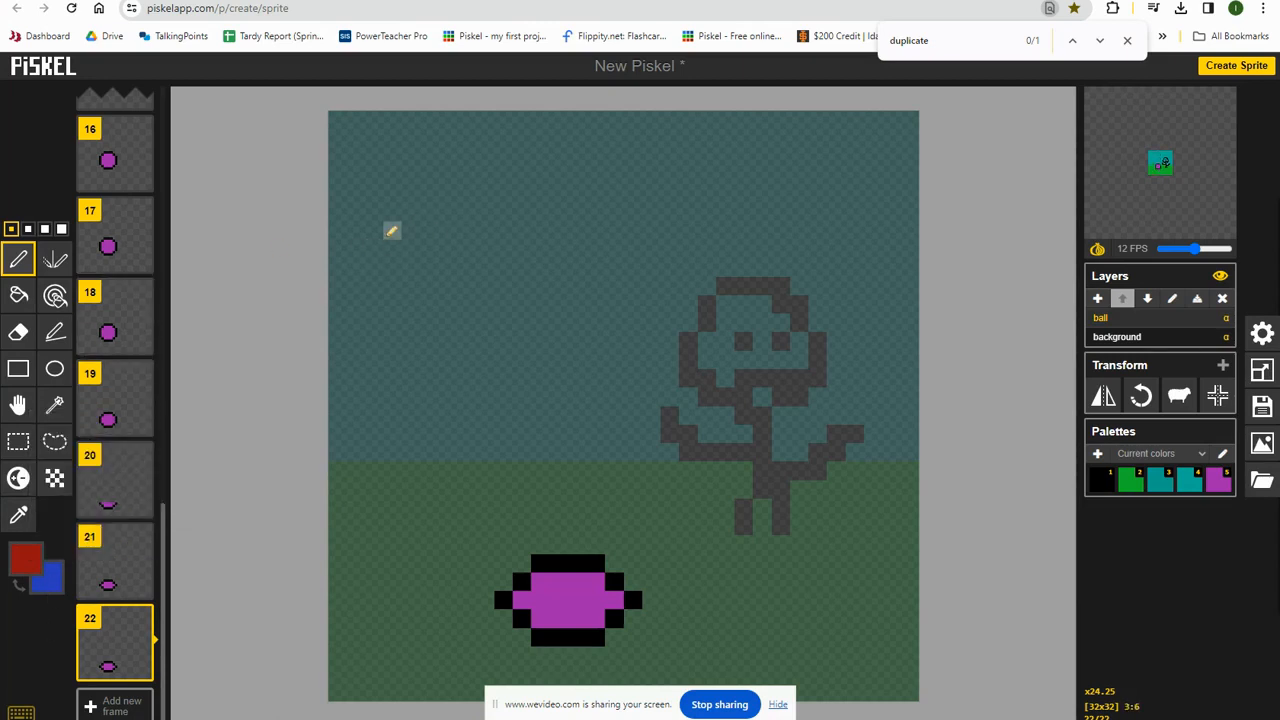
# Step: Write HELLO in alternating red and blue letters across the sky on the ball layer of frame 22
pyautogui.moveTo(391, 231); pyautogui.dragTo(391, 325)
pyautogui.moveTo(447, 226); pyautogui.dragTo(449, 328)
pyautogui.moveTo(411, 267); pyautogui.dragTo(436, 267)
pyautogui.moveTo(545, 231)
pyautogui.mouseDown()
pyautogui.moveTo(488, 236)
pyautogui.moveTo(483, 300)
pyautogui.moveTo(509, 320)
pyautogui.moveTo(546, 322)
pyautogui.mouseUp()
pyautogui.moveTo(505, 265); pyautogui.dragTo(537, 263)
pyautogui.moveTo(578, 226)
pyautogui.mouseDown()
pyautogui.moveTo(583, 325)
pyautogui.moveTo(626, 318)
pyautogui.mouseUp()
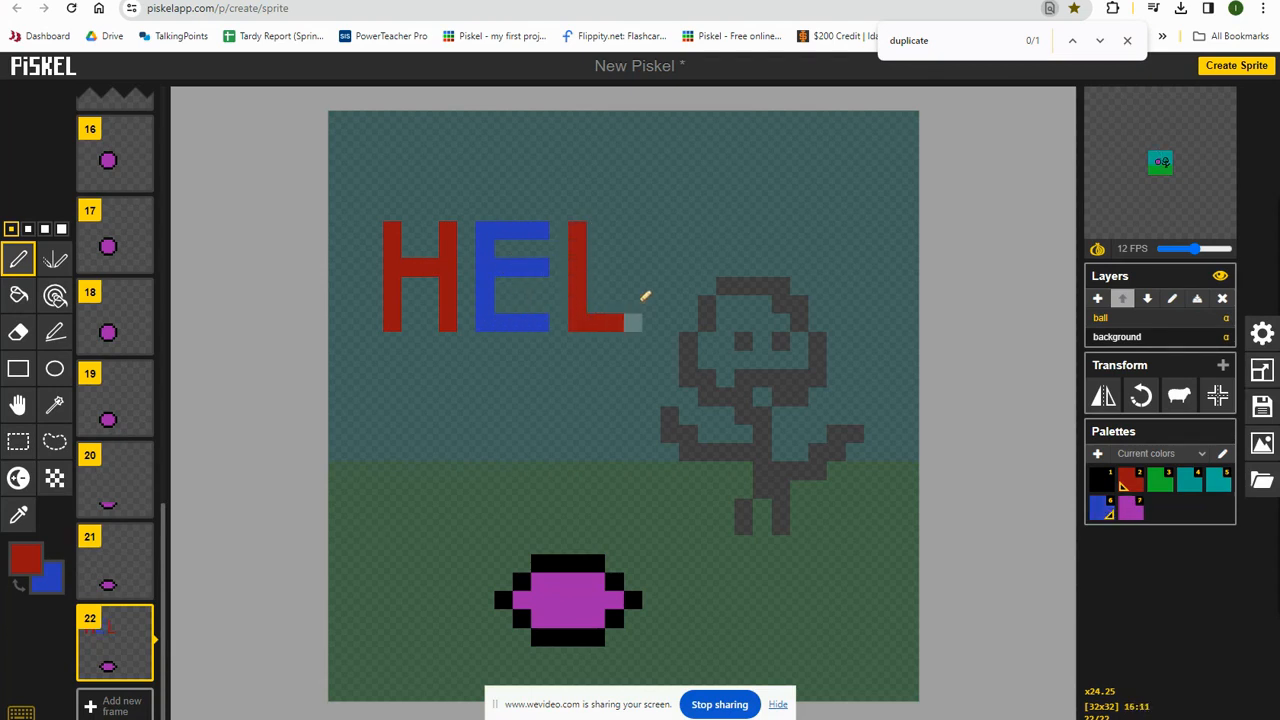
pyautogui.moveTo(651, 213)
pyautogui.mouseDown()
pyautogui.moveTo(646, 326)
pyautogui.moveTo(677, 322)
pyautogui.mouseUp()
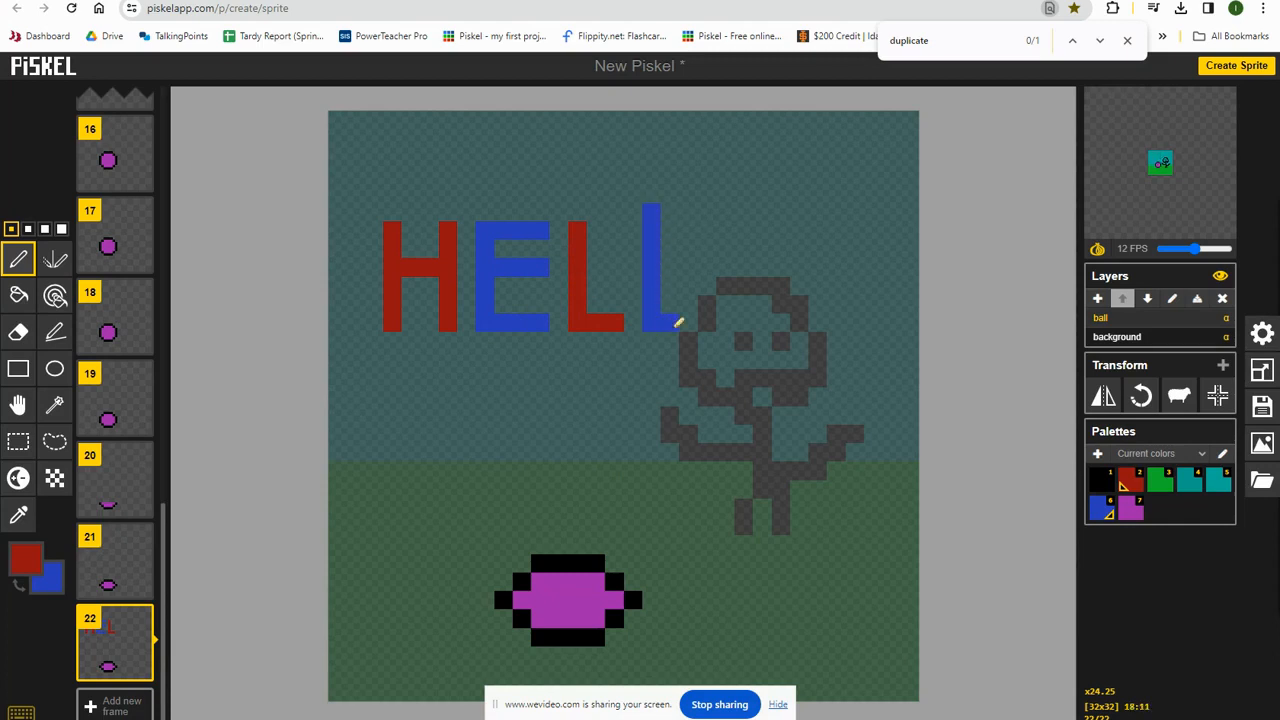
pyautogui.moveTo(818, 228)
pyautogui.mouseDown()
pyautogui.moveTo(763, 274)
pyautogui.moveTo(757, 325)
pyautogui.moveTo(779, 348)
pyautogui.moveTo(814, 345)
pyautogui.moveTo(861, 296)
pyautogui.moveTo(856, 262)
pyautogui.moveTo(826, 239)
pyautogui.moveTo(774, 244)
pyautogui.mouseUp()
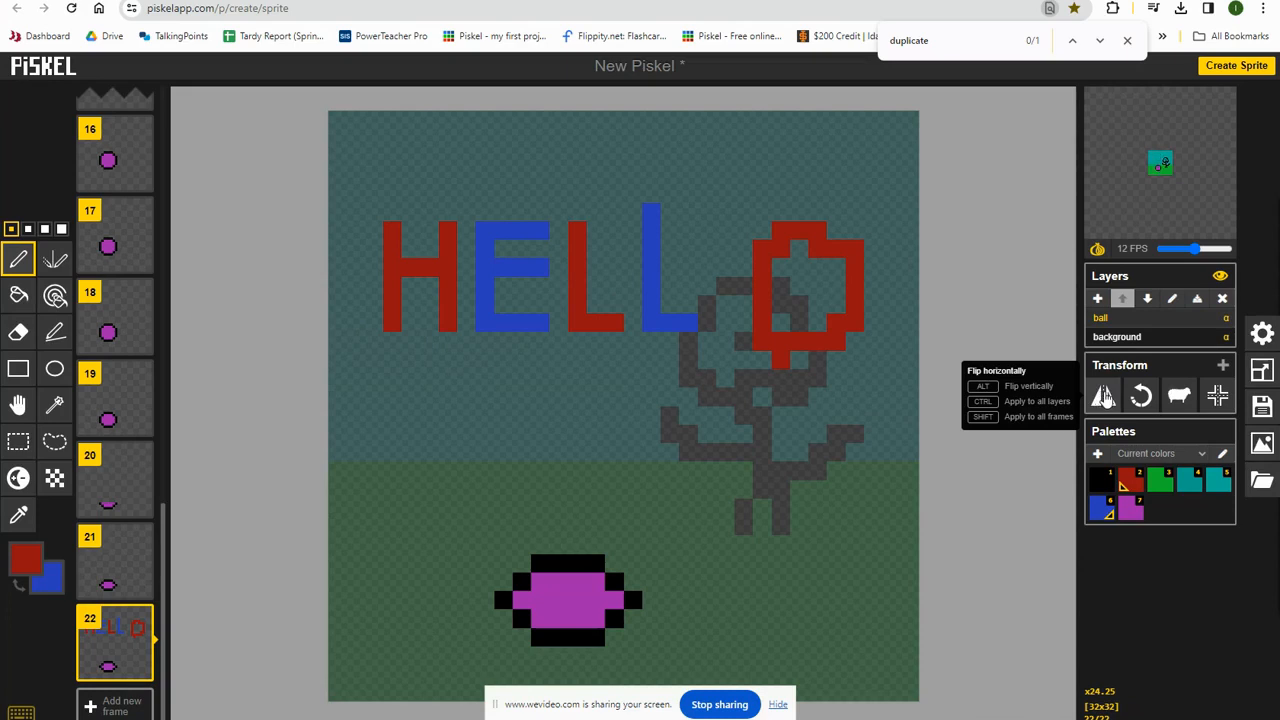
# Step: Flip the ball layer of frame 22 horizontally several times, ending with HELLO in its original orientation
pyautogui.click(1103, 397)
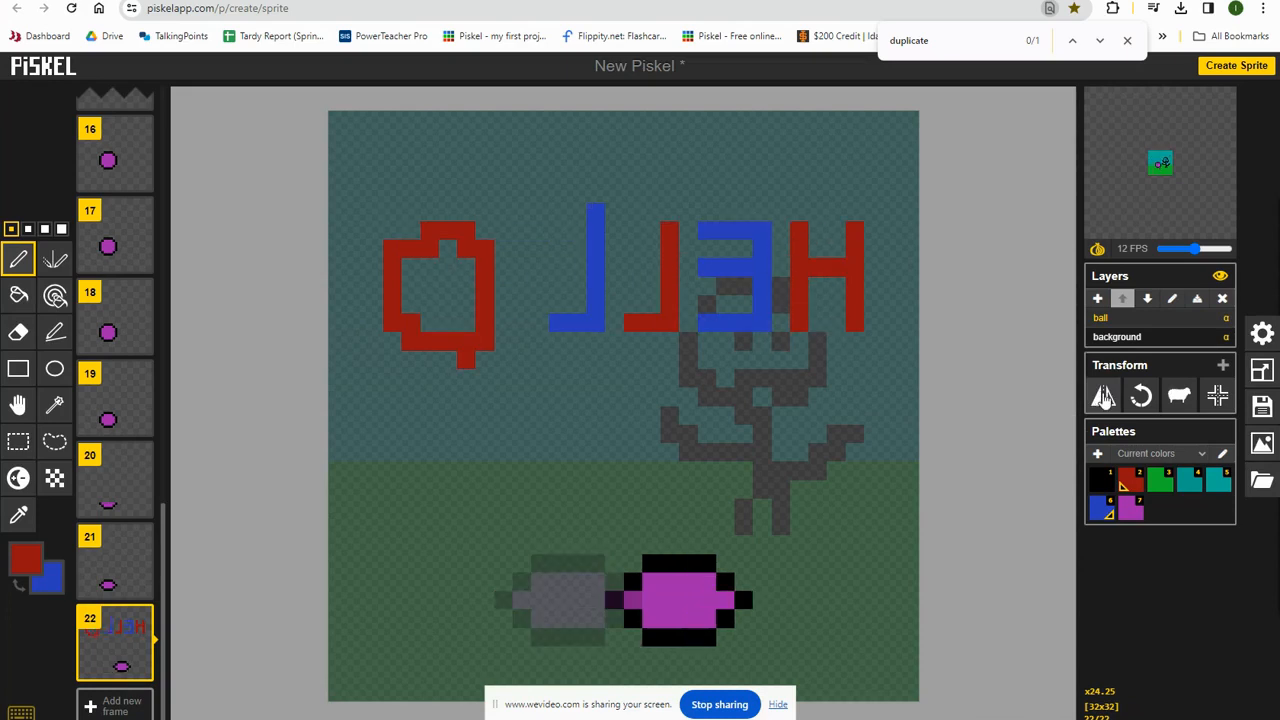
pyautogui.click(1103, 397)
pyautogui.click(1105, 398)
pyautogui.click(1105, 398)
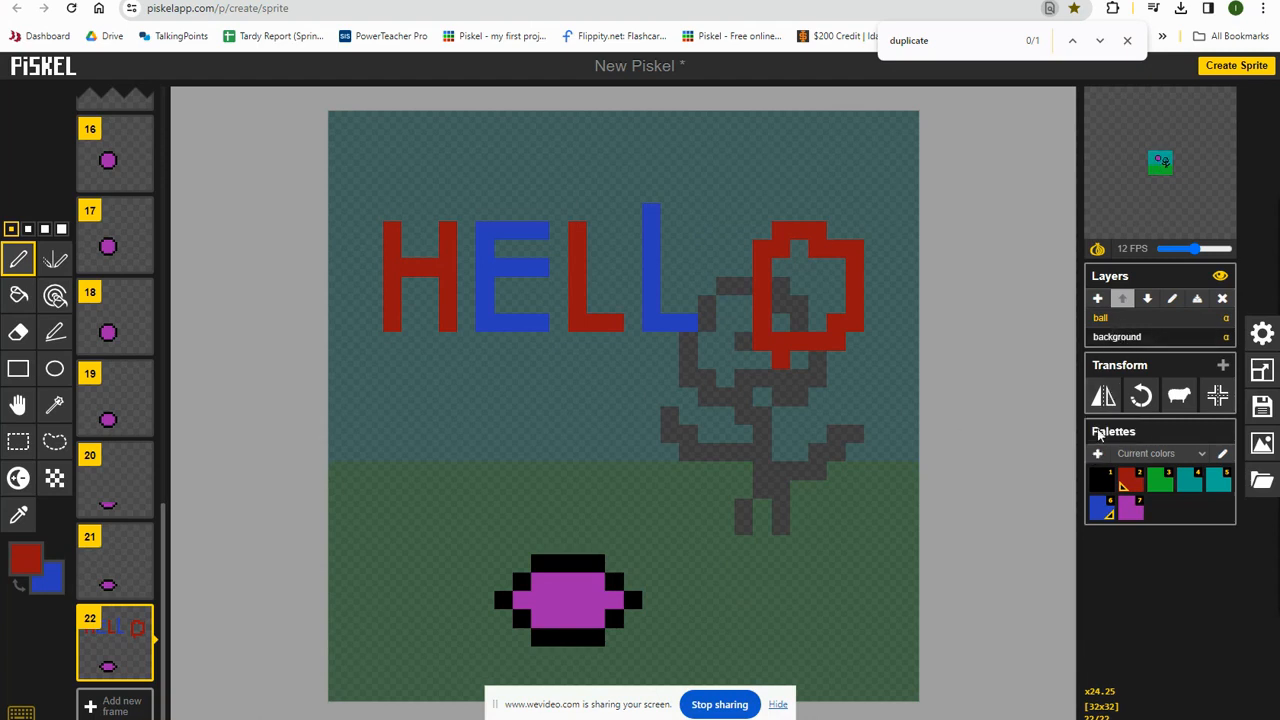
pyautogui.click(1103, 397)
pyautogui.click(1103, 397)
pyautogui.click(1103, 397)
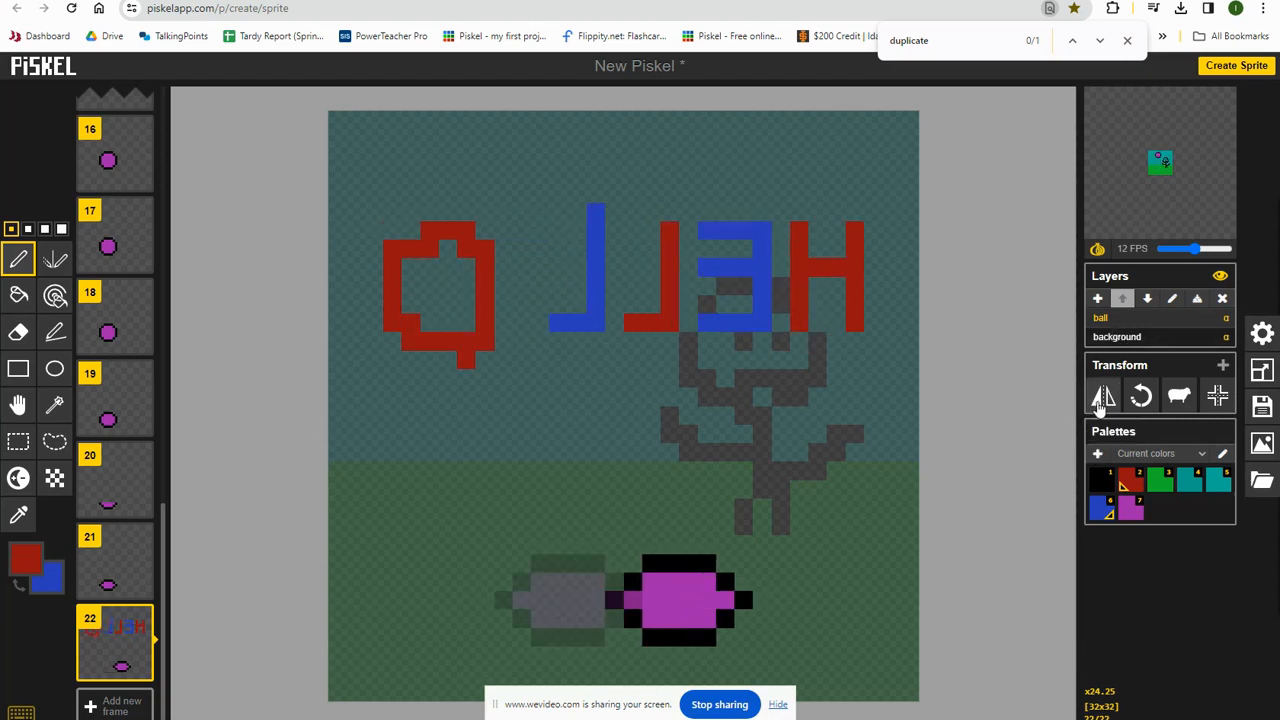
pyautogui.click(1103, 397)
pyautogui.click(1103, 397)
pyautogui.click(1103, 397)
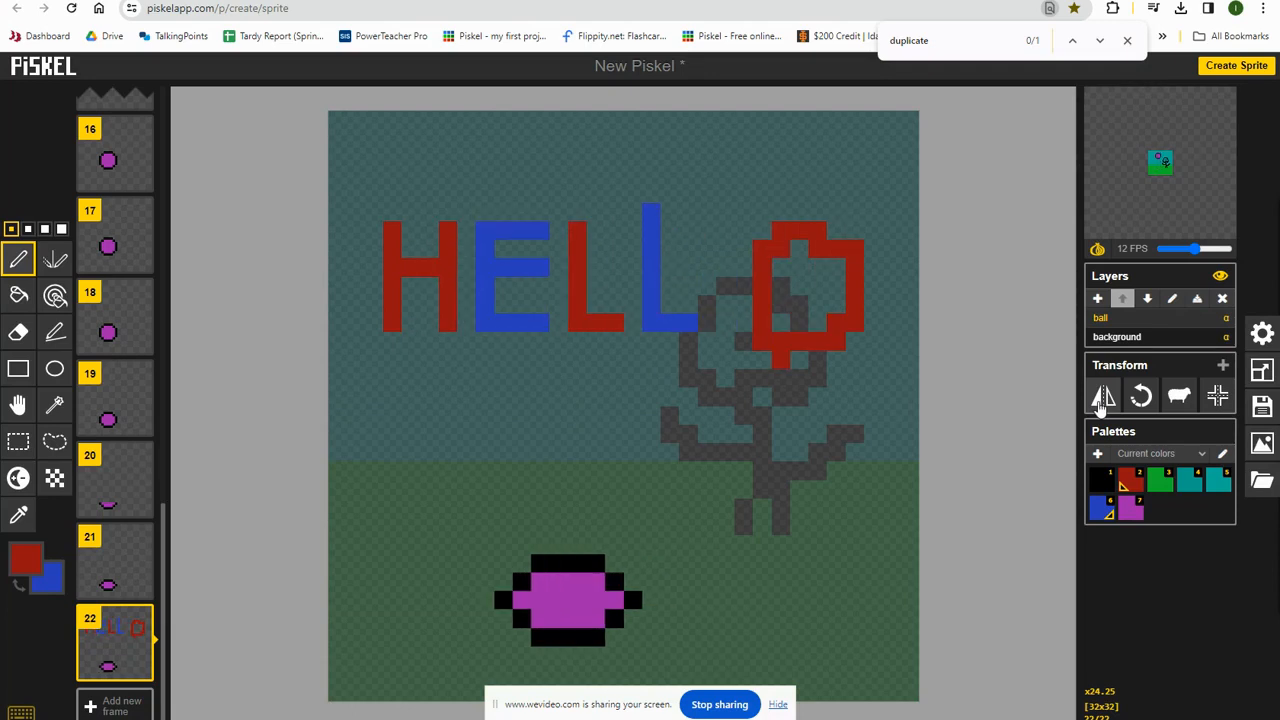
# Step: Rotate the ball layer of frame 22 counterclockwise through a full turn and align its image to the center
pyautogui.click(1141, 398)
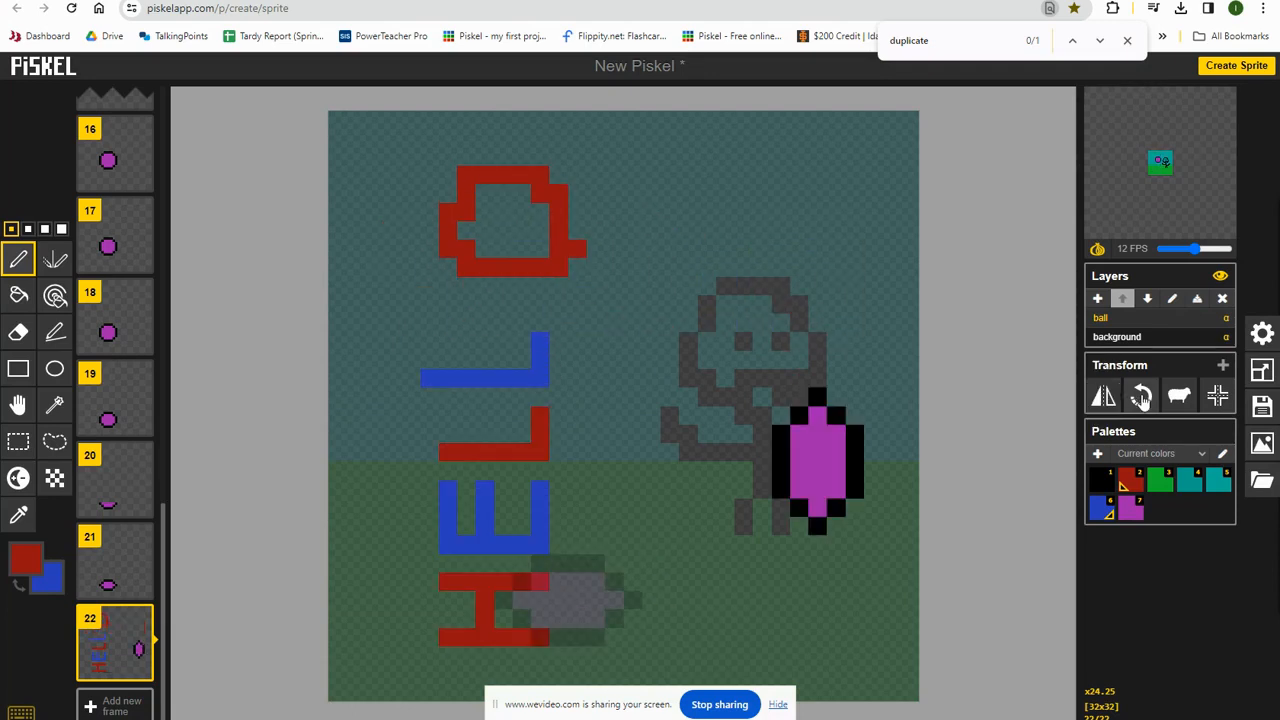
pyautogui.click(1141, 398)
pyautogui.click(1141, 398)
pyautogui.click(1141, 398)
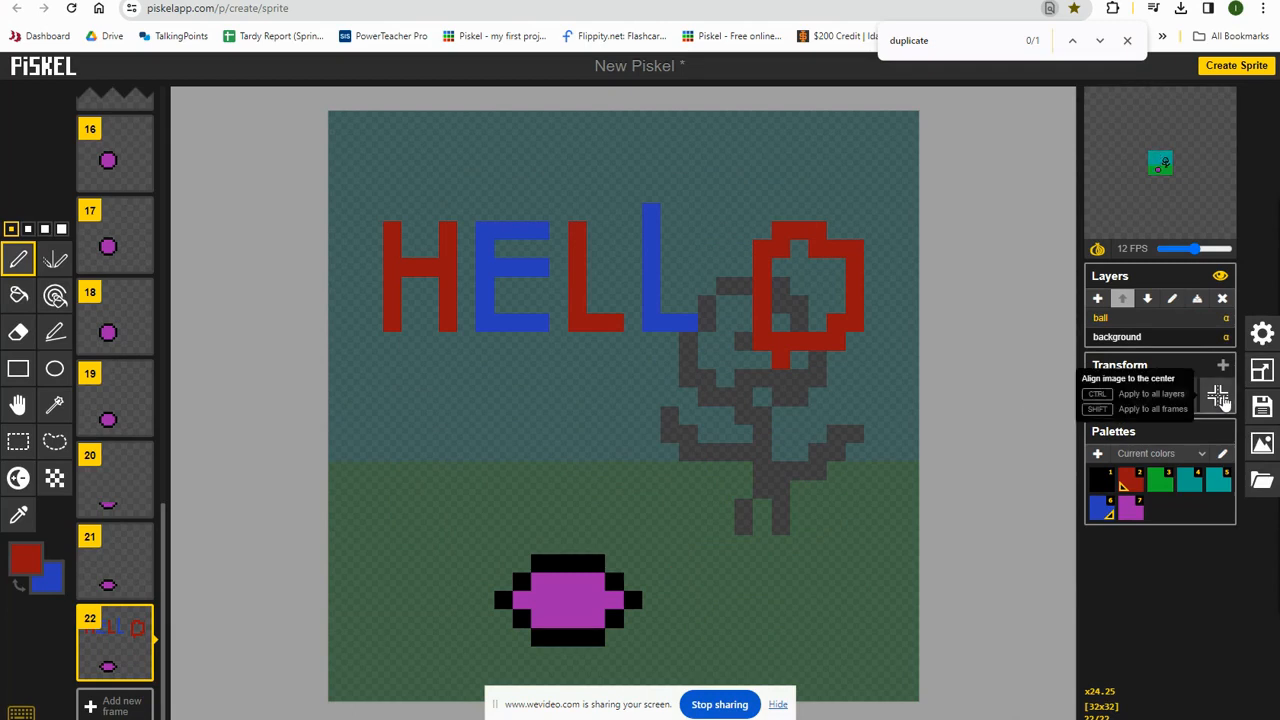
pyautogui.click(1220, 397)
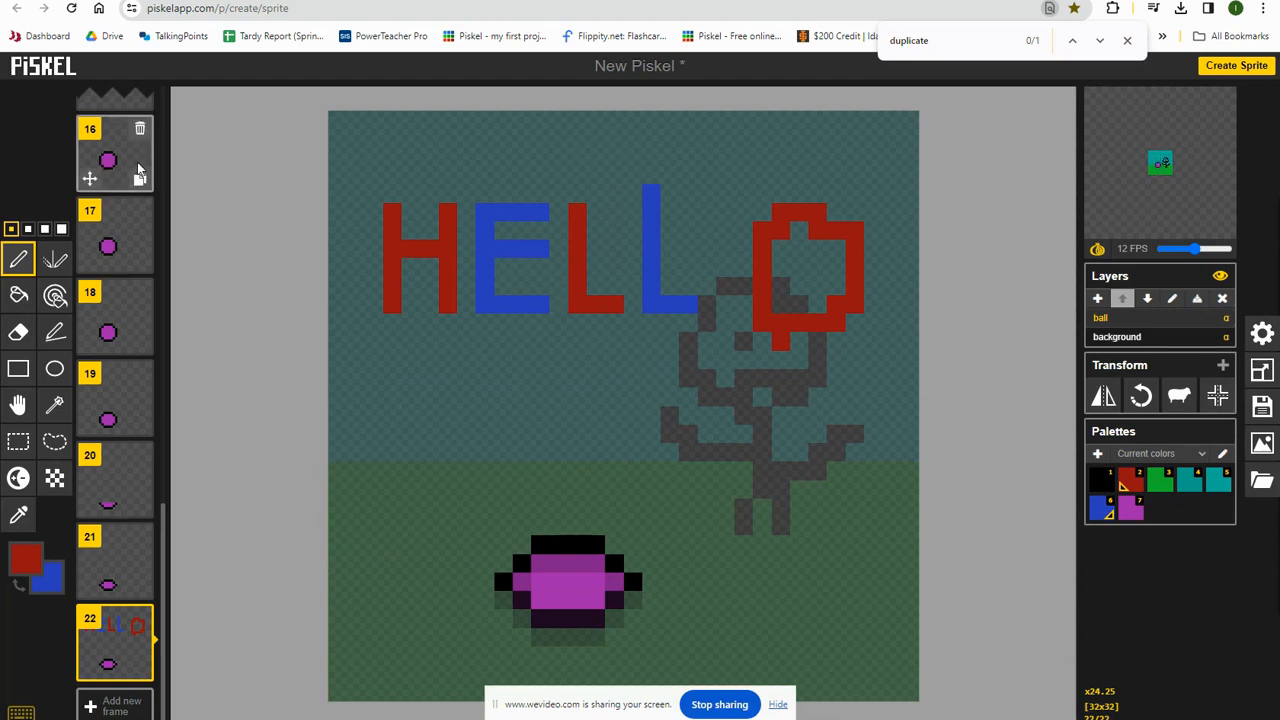
# Step: Undo the centering, rotations and flips in frame 22 together with all the HELLO lettering
pyautogui.hotkey('ctrl', 'z')
pyautogui.hotkey('ctrl', 'z')
pyautogui.hotkey('ctrl', 'z')
pyautogui.hotkey('ctrl', 'z')
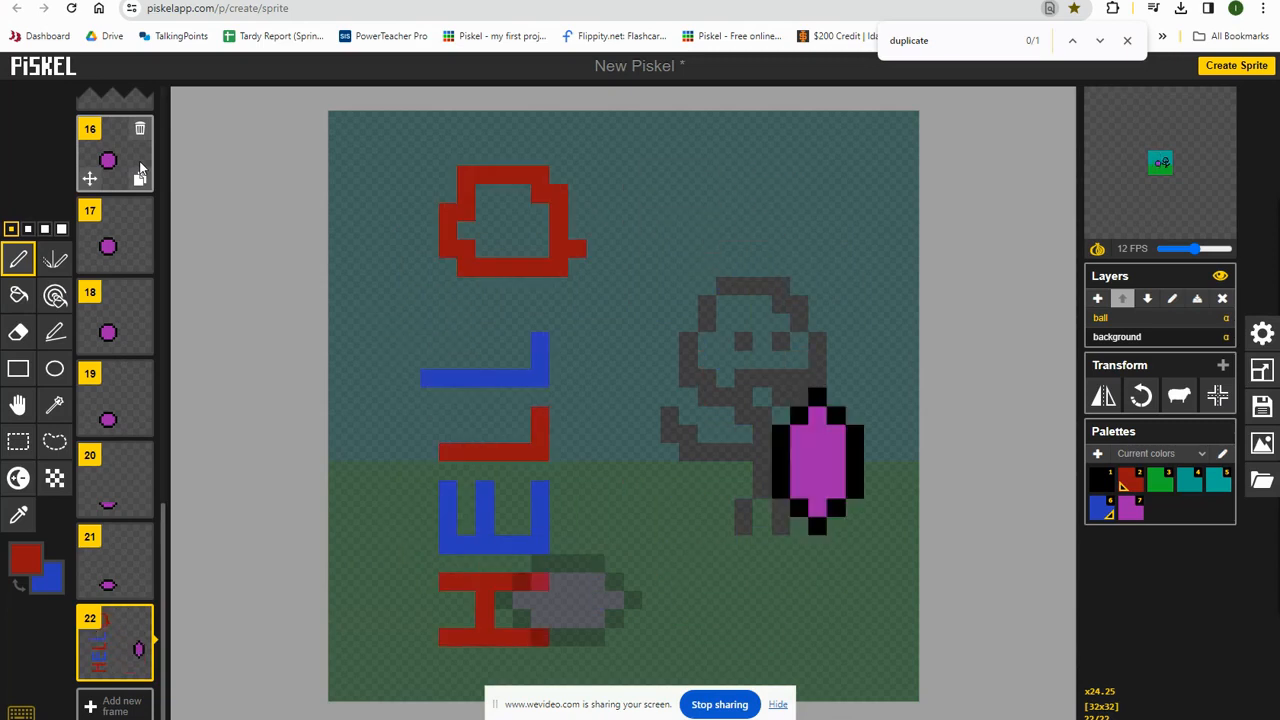
pyautogui.hotkey('ctrl', 'z')
pyautogui.hotkey('ctrl', 'z')
pyautogui.hotkey('ctrl', 'z')
pyautogui.hotkey('ctrl', 'z')
pyautogui.hotkey('ctrl', 'z')
pyautogui.hotkey('ctrl', 'z')
pyautogui.hotkey('ctrl', 'z')
pyautogui.hotkey('ctrl', 'z')
pyautogui.hotkey('ctrl', 'z')
pyautogui.hotkey('ctrl', 'z')
pyautogui.hotkey('ctrl', 'z')
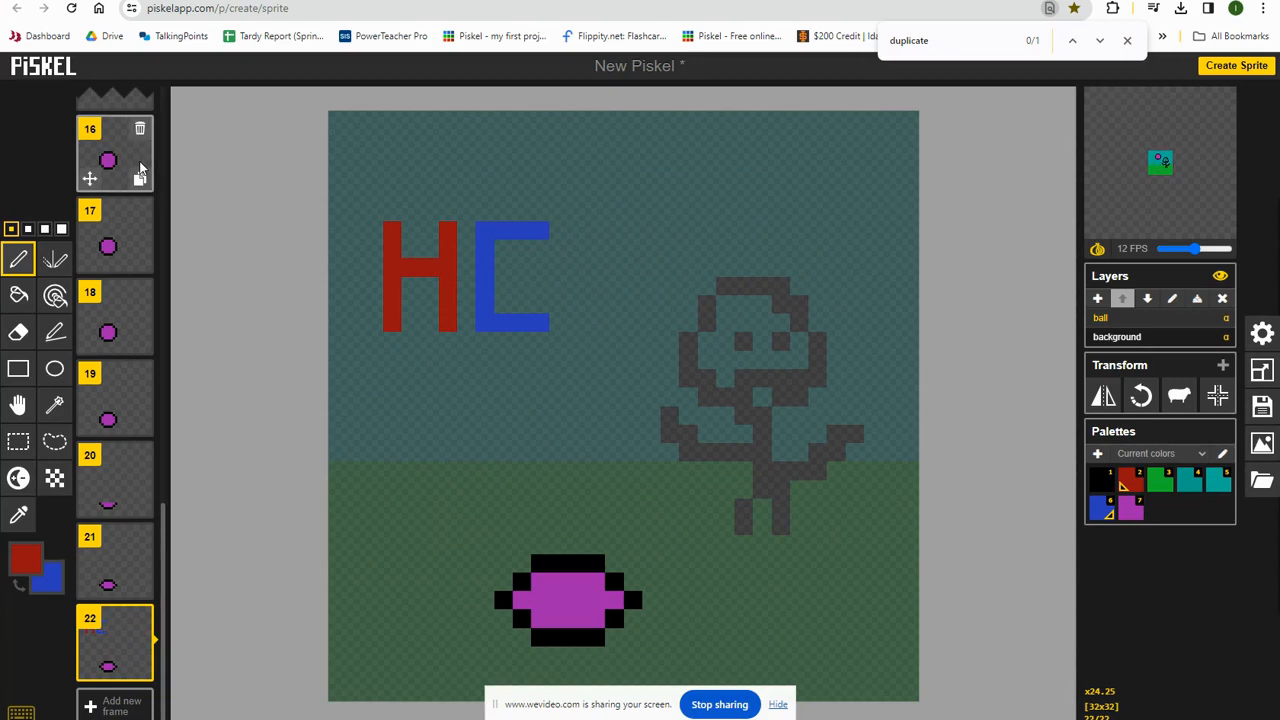
pyautogui.hotkey('ctrl', 'z')
pyautogui.hotkey('ctrl', 'z')
pyautogui.hotkey('ctrl', 'z')
pyautogui.hotkey('ctrl', 'z')
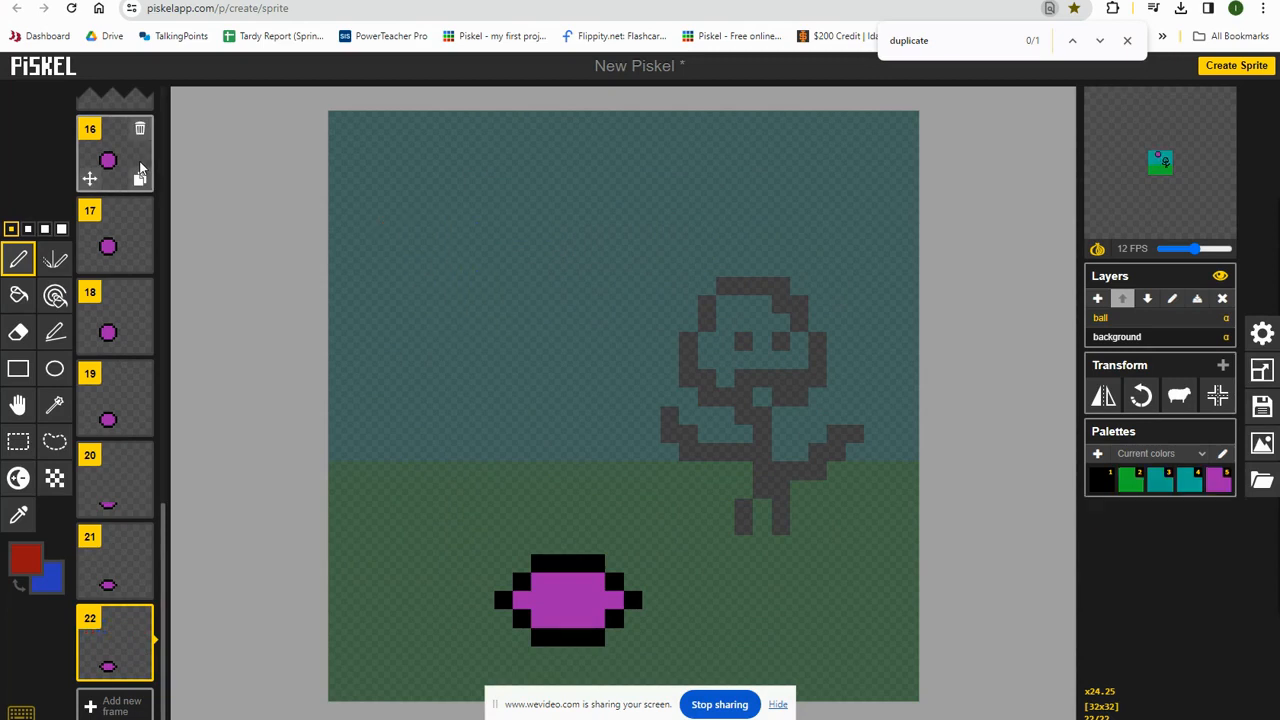
# Step: Align the ball layer's image to the center in all frames, and check the result in the enlarged preview and frame list
pyautogui.click(15, 403)
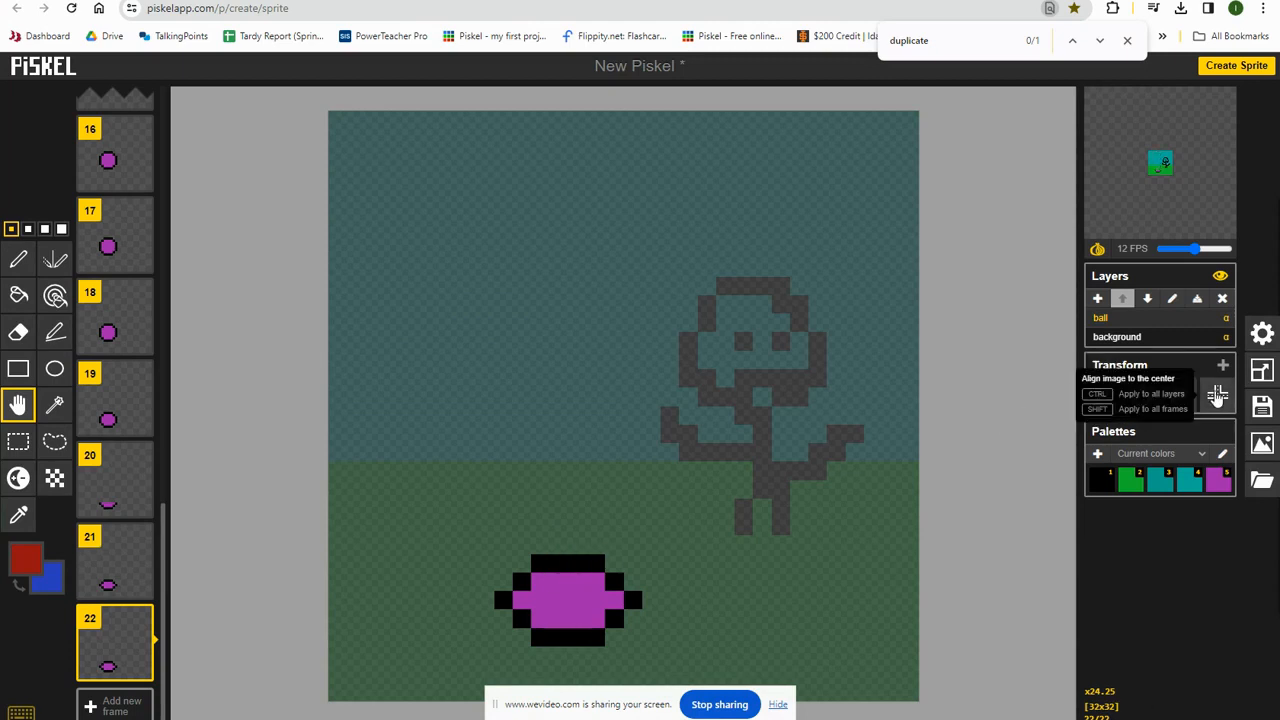
pyautogui.click(1217, 395)
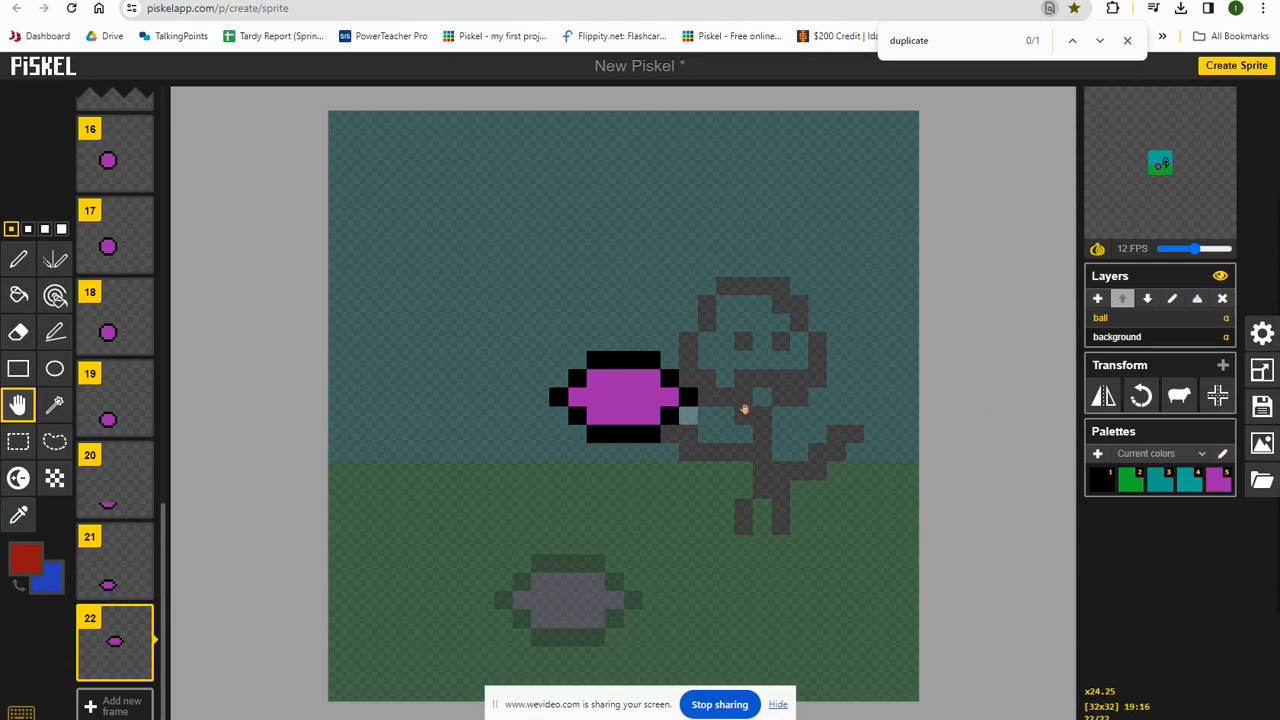
pyautogui.keyDown('shift'); pyautogui.click(1217, 395); pyautogui.keyUp('shift')
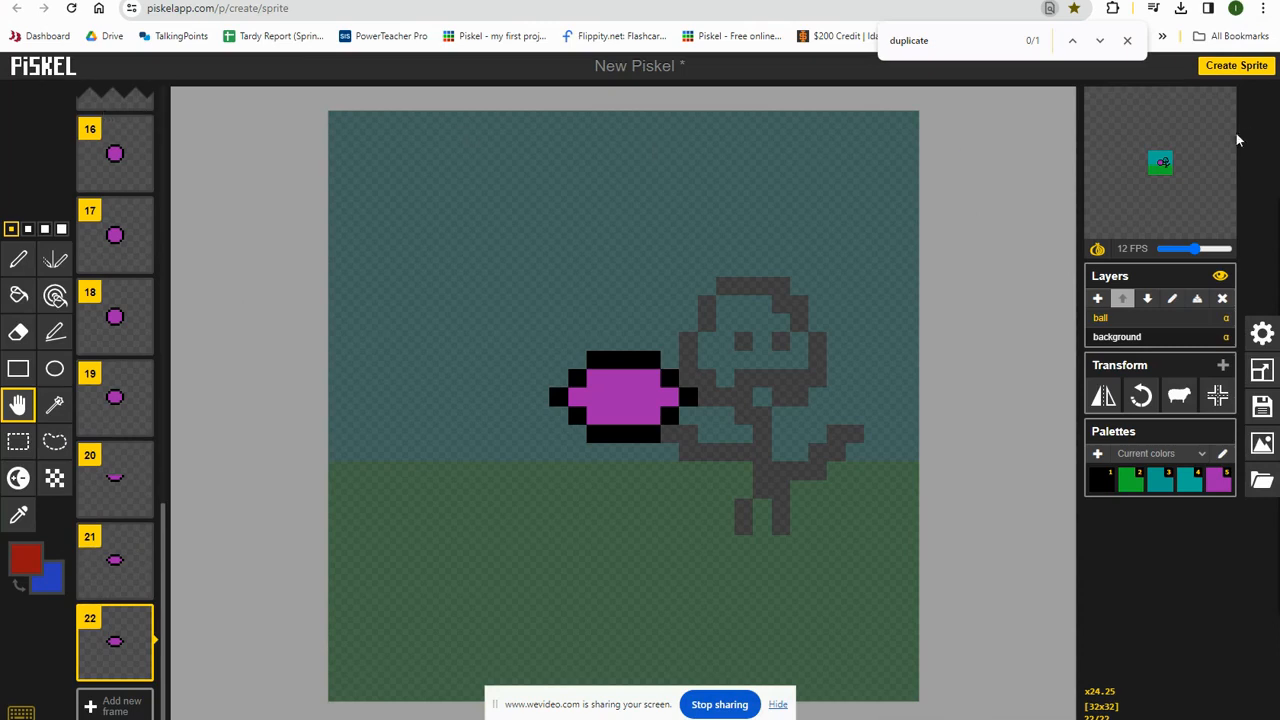
pyautogui.moveTo(1222, 104)
pyautogui.click(1220, 104)
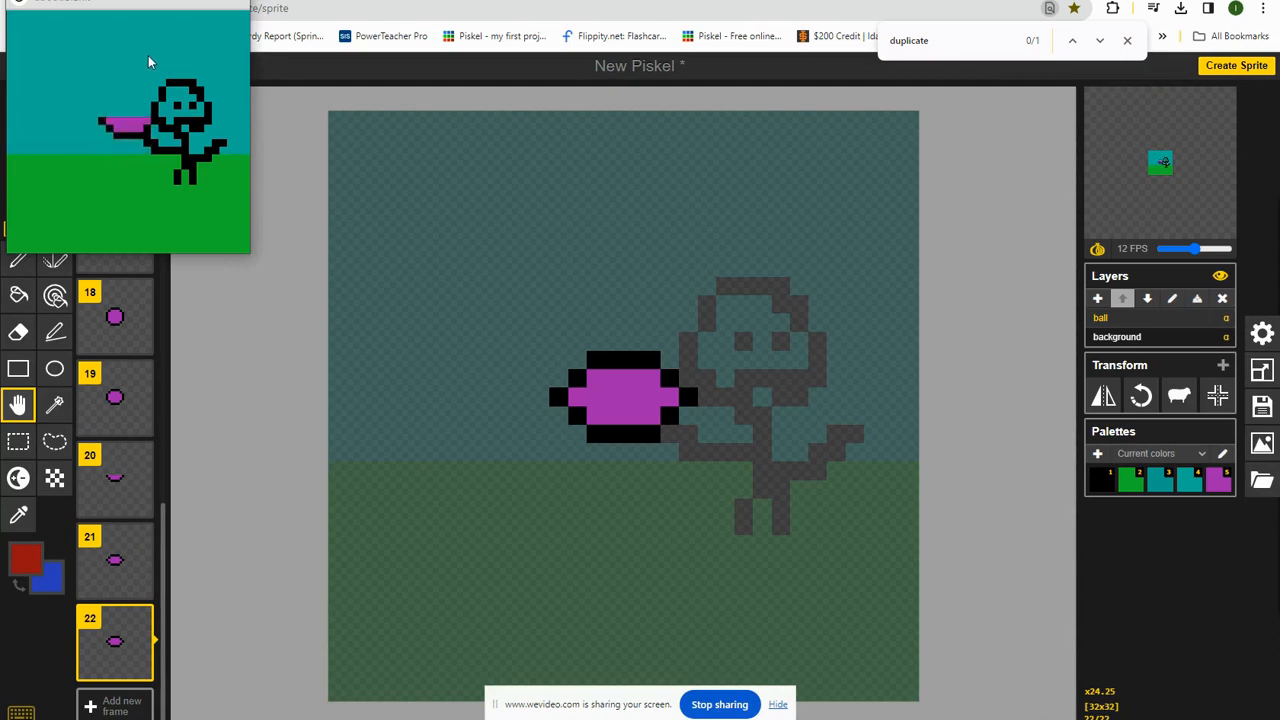
pyautogui.click(169, 286)
pyautogui.scroll(12, 137, 290)
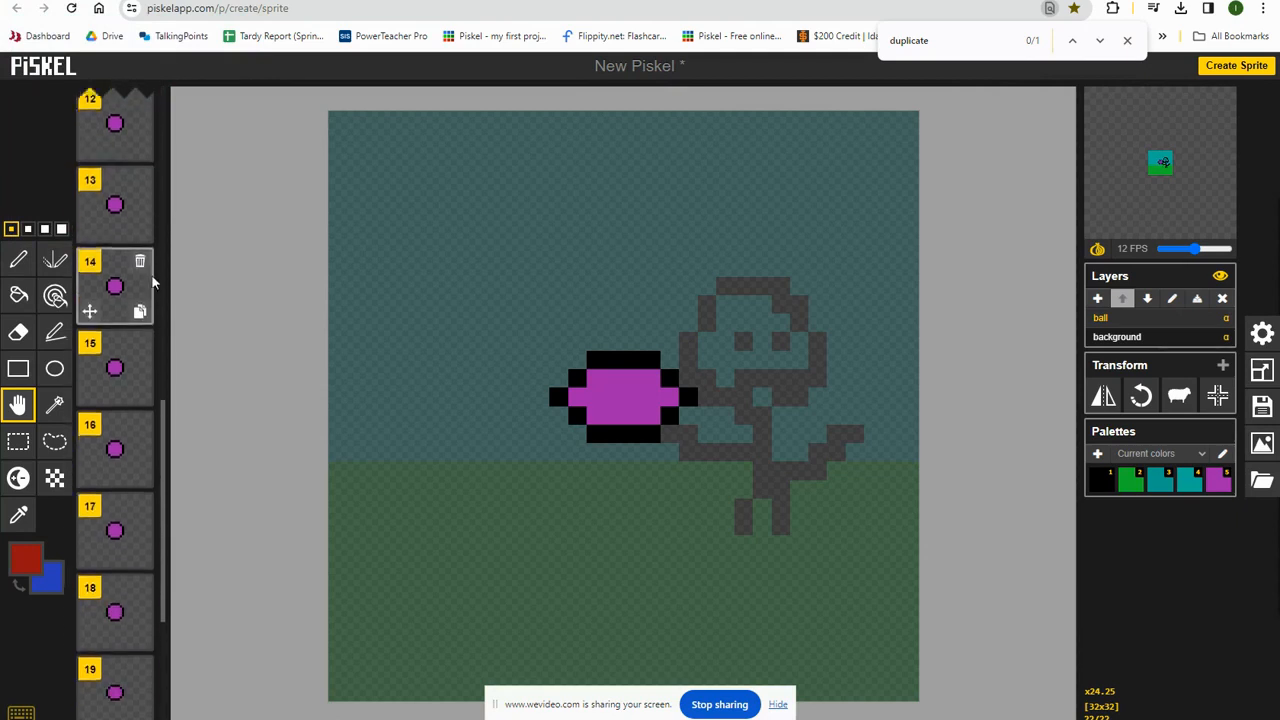
pyautogui.moveTo(145, 413)
pyautogui.scroll(-12, 137, 400)
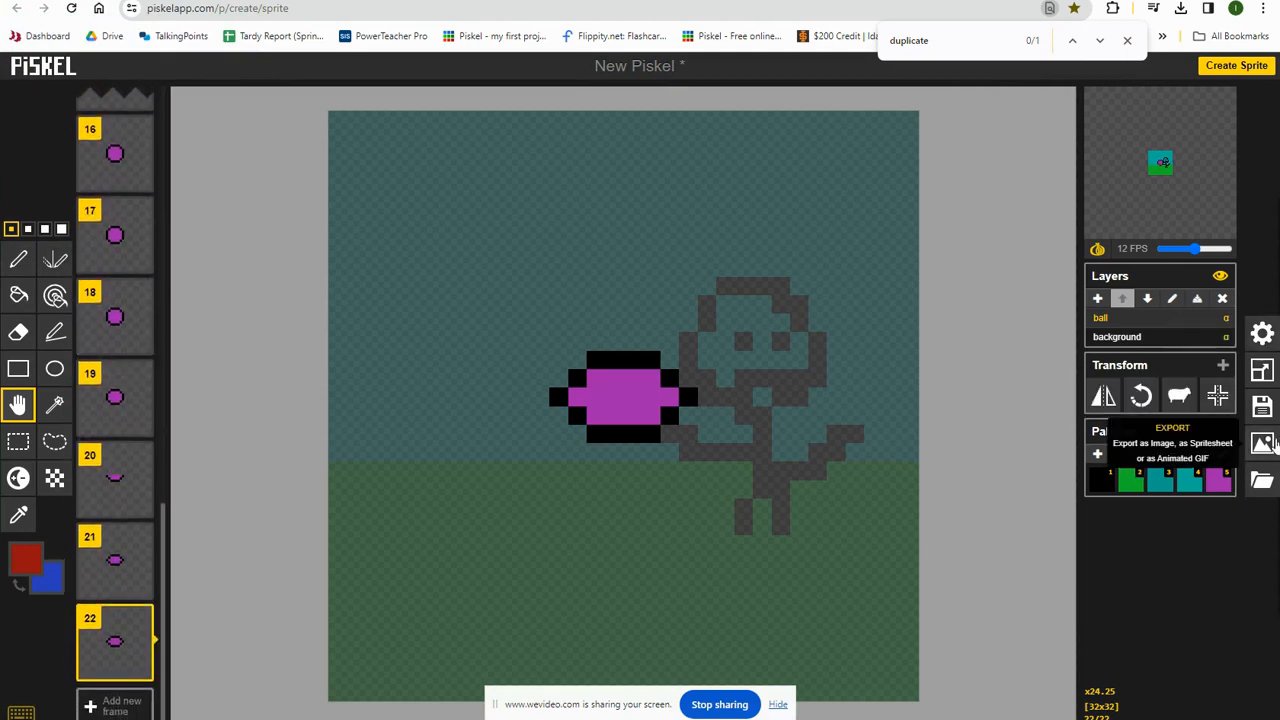
# Step: Load the locally saved sprite "mega man" in place of the current one, and view the whole character
pyautogui.click(1263, 481)
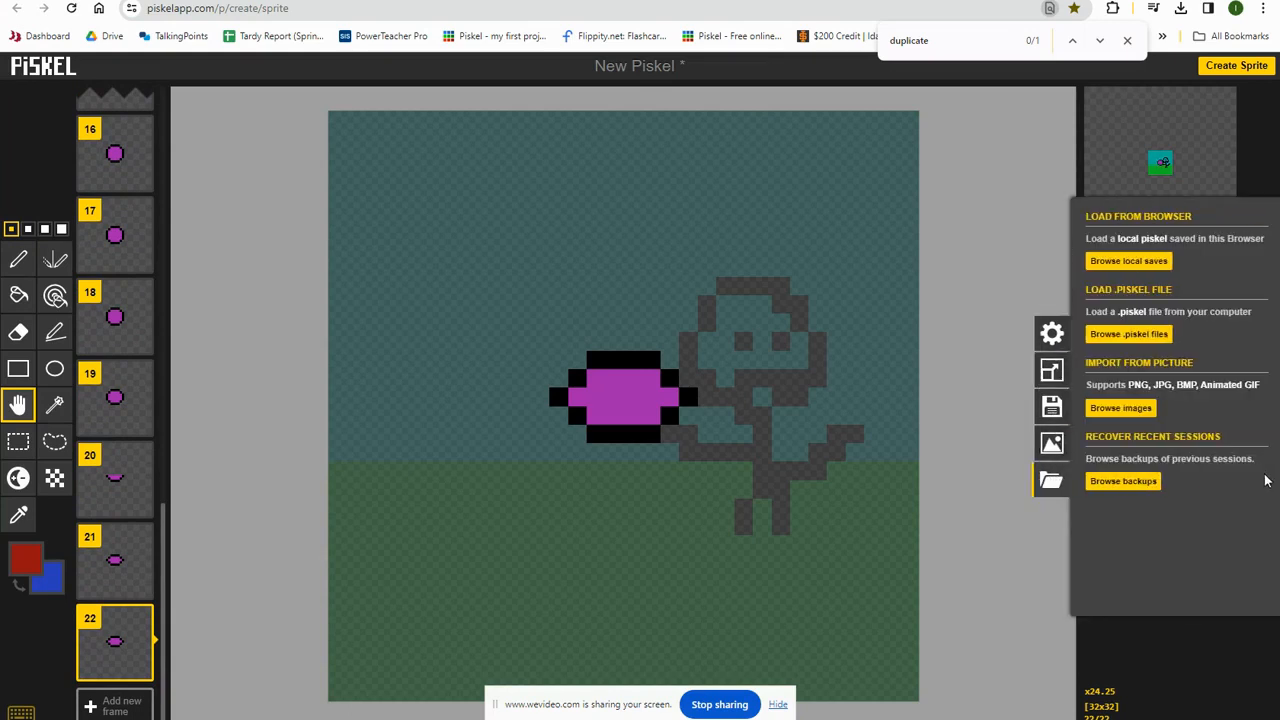
pyautogui.click(1120, 261)
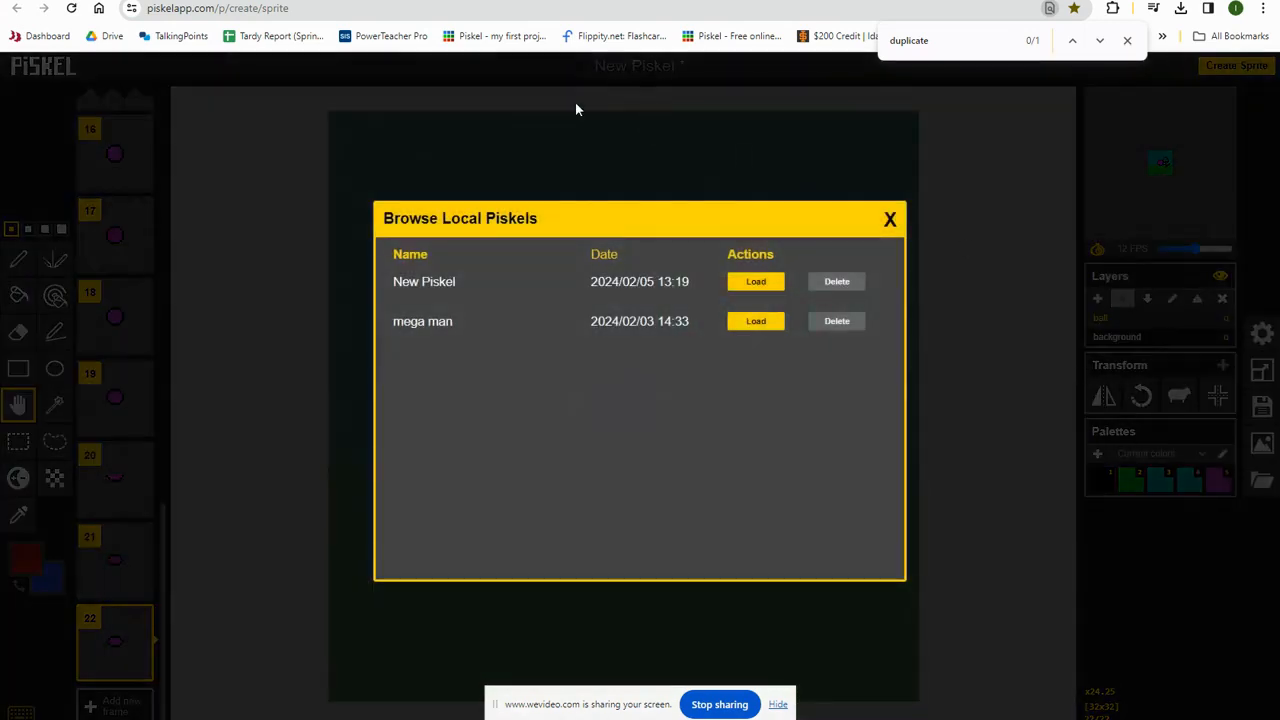
pyautogui.click(753, 322)
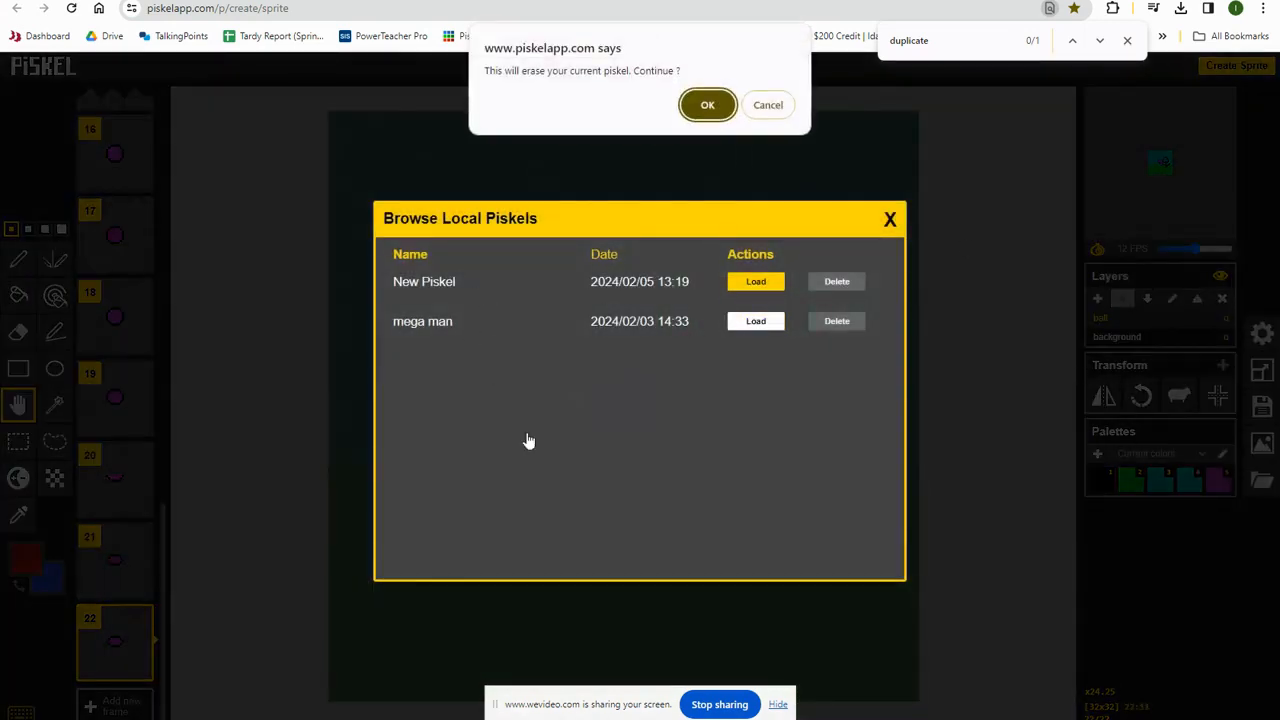
pyautogui.click(706, 106)
pyautogui.scroll(4, 627, 360)
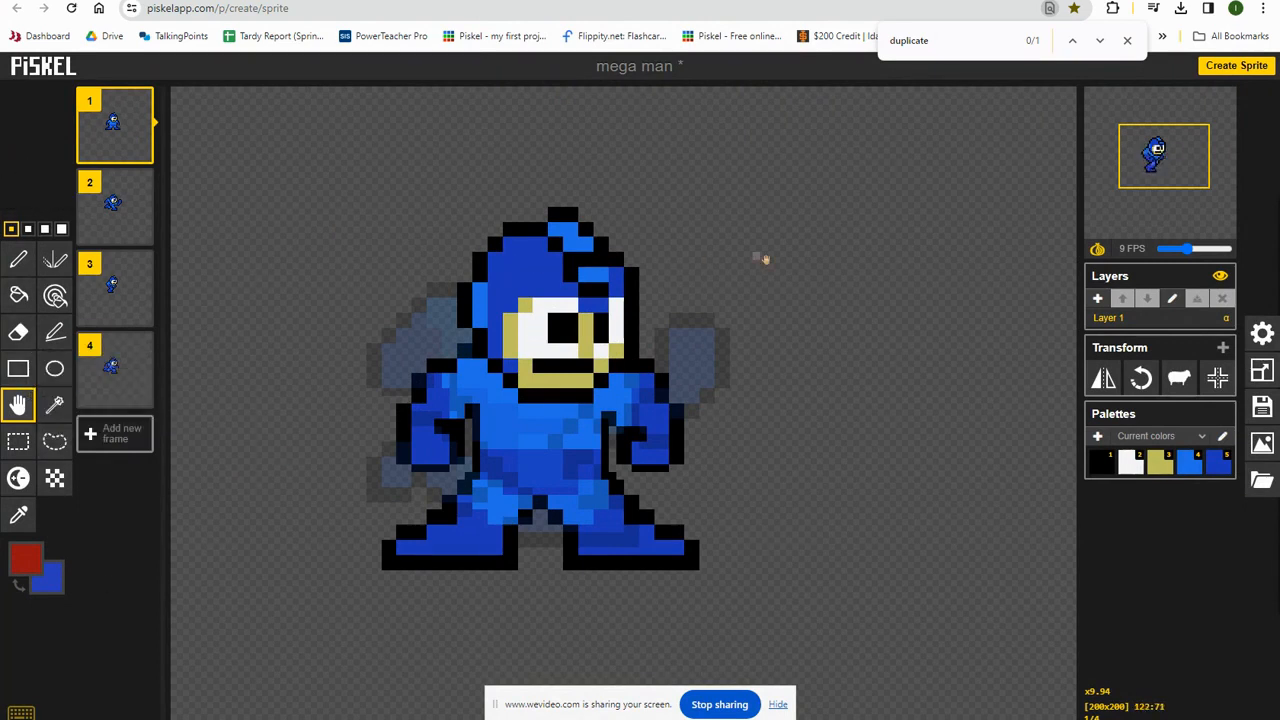
pyautogui.scroll(-1, 795, 272)
pyautogui.scroll(-5, 795, 272)
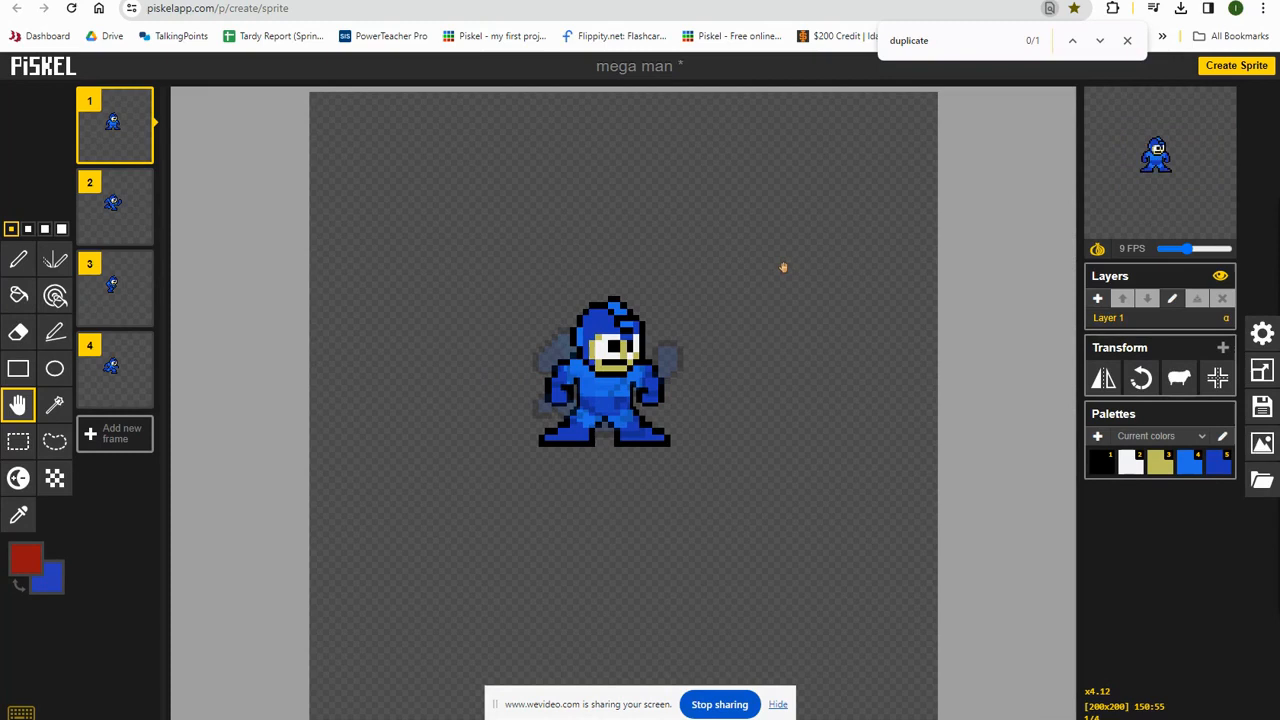
# Step: Draw a red stick figure with head, body and two legs to the right of Mega Man in frame 1, using the second-smallest pen size
pyautogui.click(18, 259)
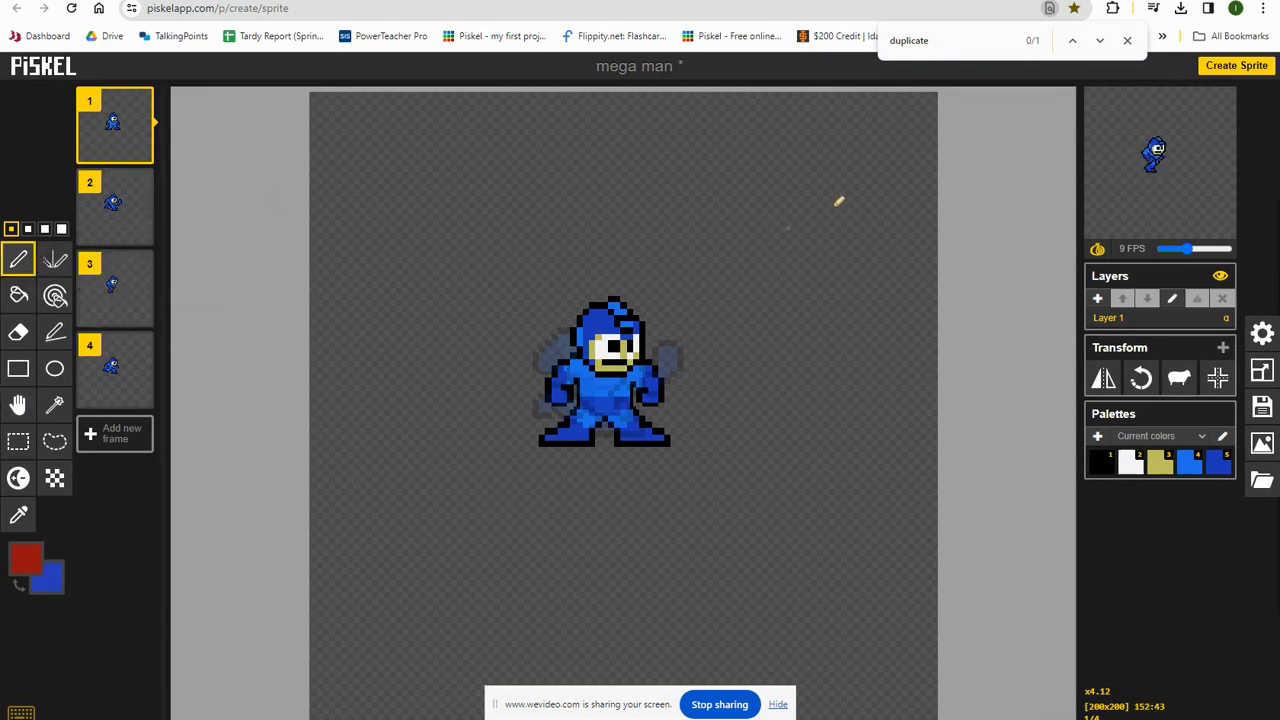
pyautogui.moveTo(764, 322)
pyautogui.mouseDown()
pyautogui.moveTo(783, 280)
pyautogui.moveTo(832, 328)
pyautogui.mouseUp()
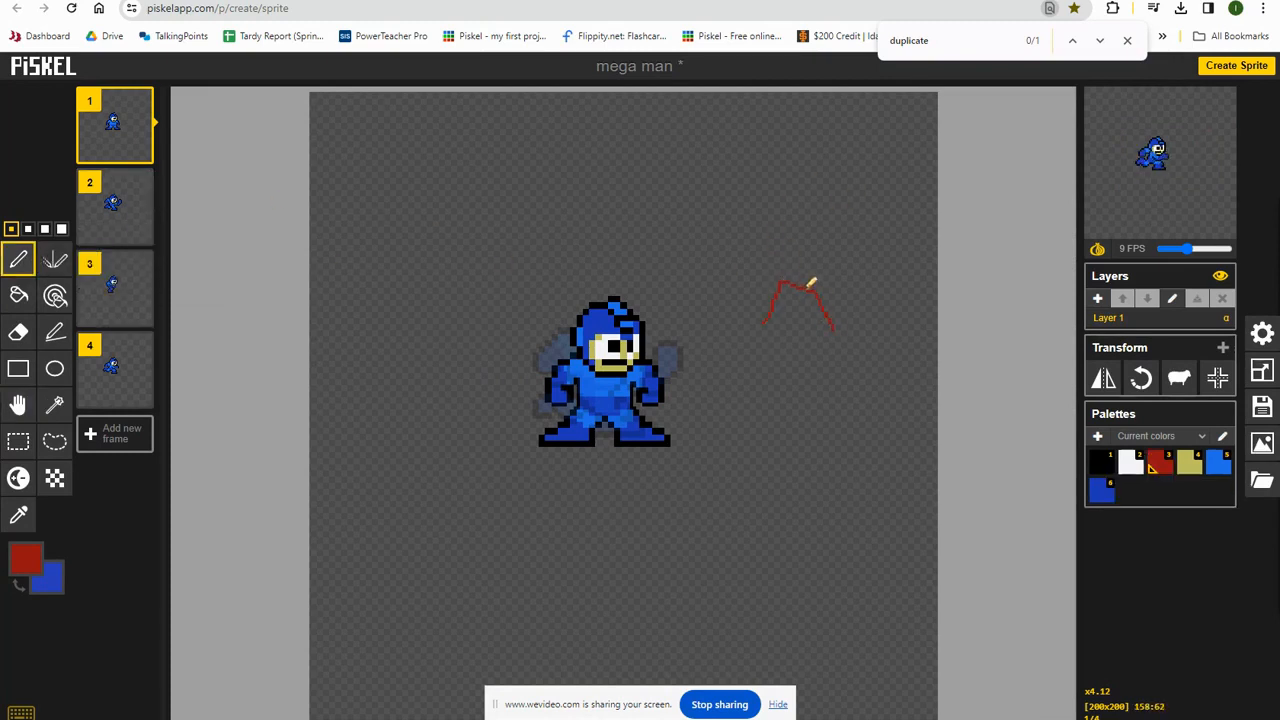
pyautogui.hotkey('ctrl', 'z')
pyautogui.click(28, 229)
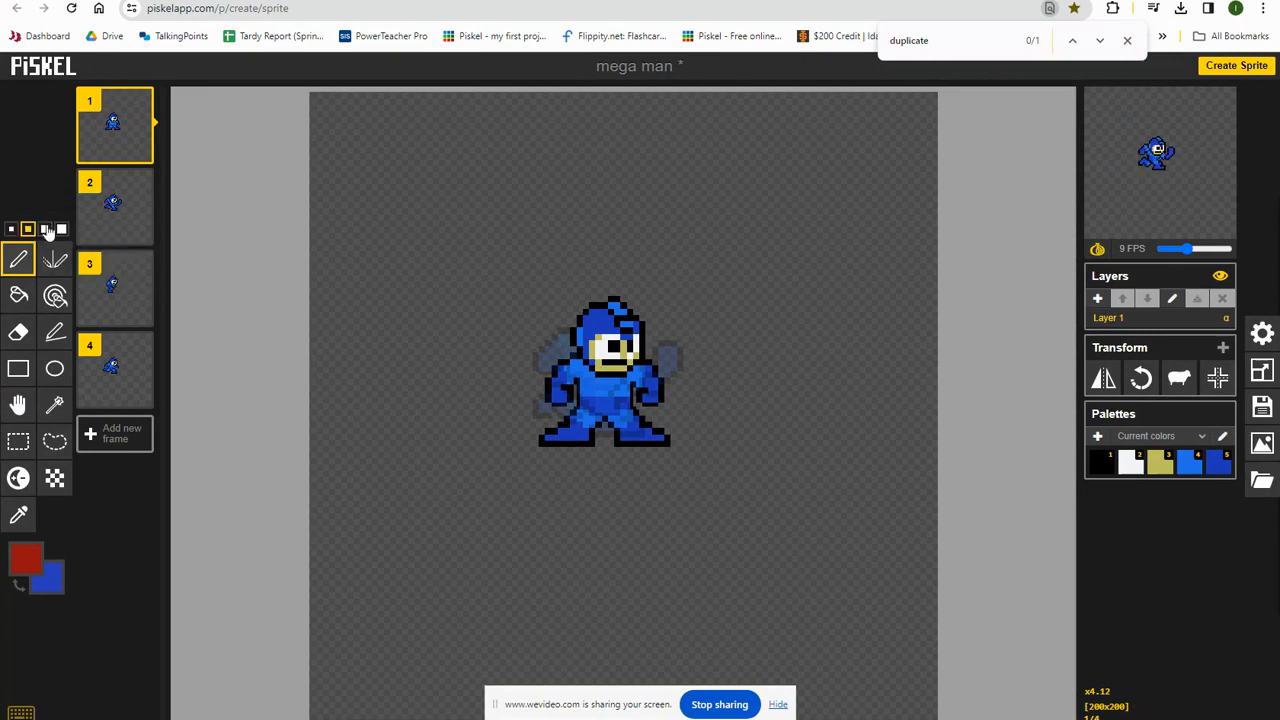
pyautogui.moveTo(790, 350)
pyautogui.mouseDown()
pyautogui.moveTo(824, 304)
pyautogui.moveTo(848, 350)
pyautogui.mouseUp()
pyautogui.moveTo(814, 300)
pyautogui.mouseDown()
pyautogui.moveTo(811, 253)
pyautogui.moveTo(779, 213)
pyautogui.moveTo(808, 195)
pyautogui.moveTo(829, 236)
pyautogui.mouseUp()
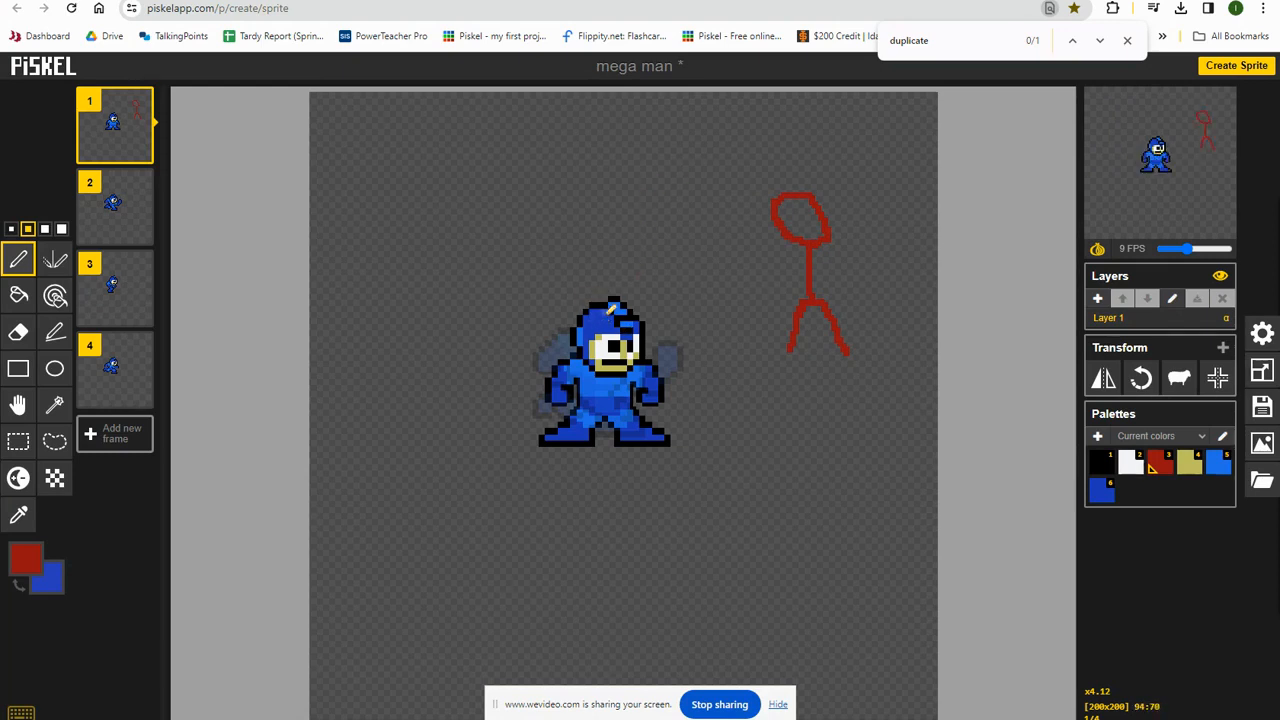
# Step: Pick the dark blue from Mega Man and recolour the red stick figure with the Paint bucket
pyautogui.click(18, 515)
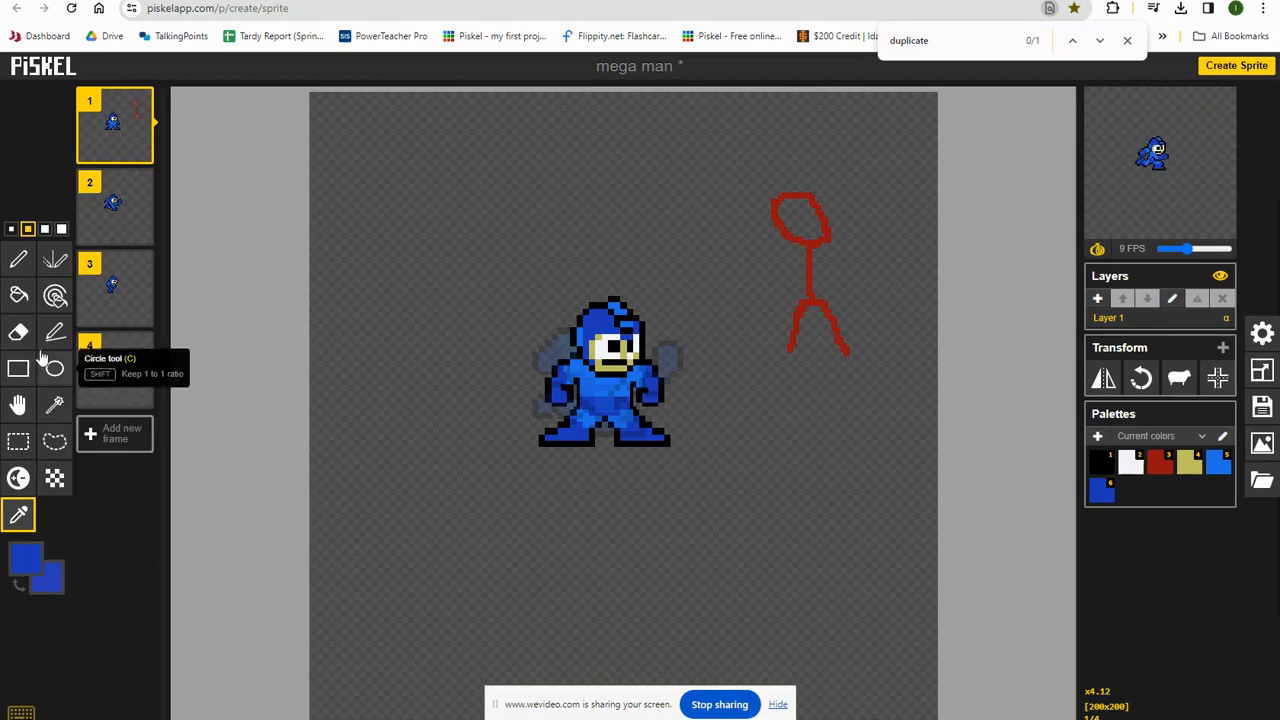
pyautogui.click(18, 295)
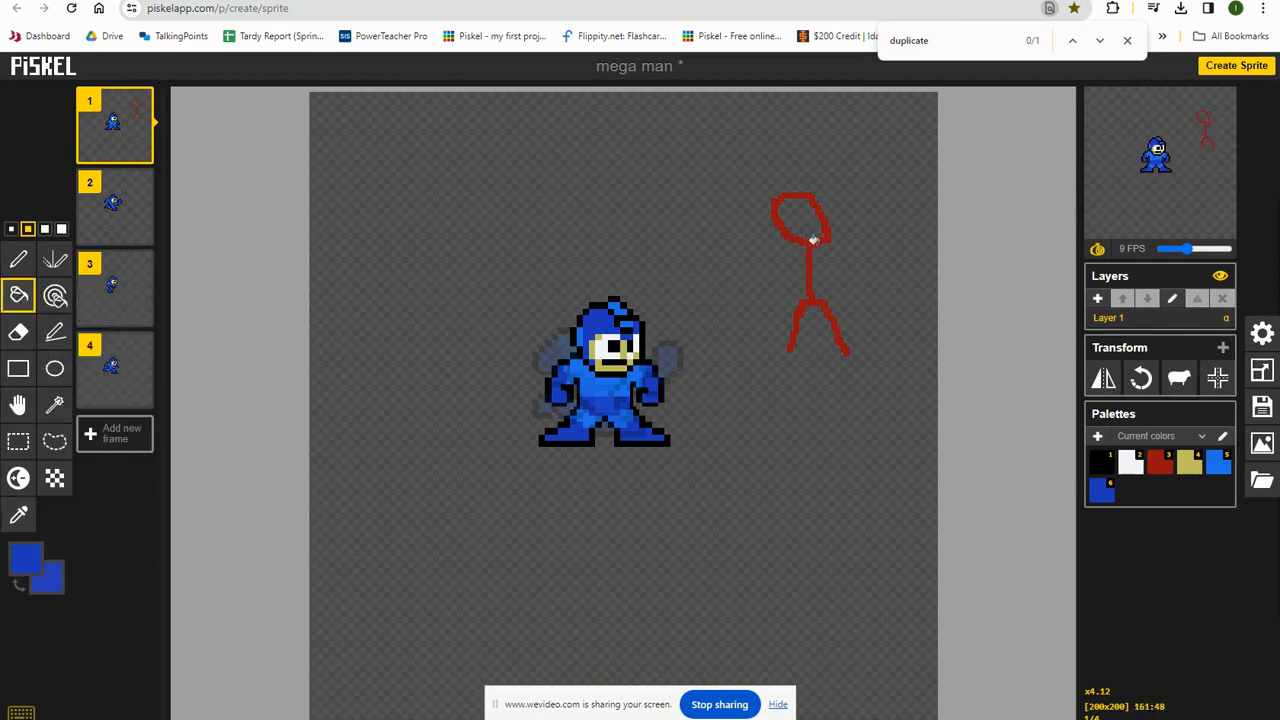
pyautogui.click(804, 240)
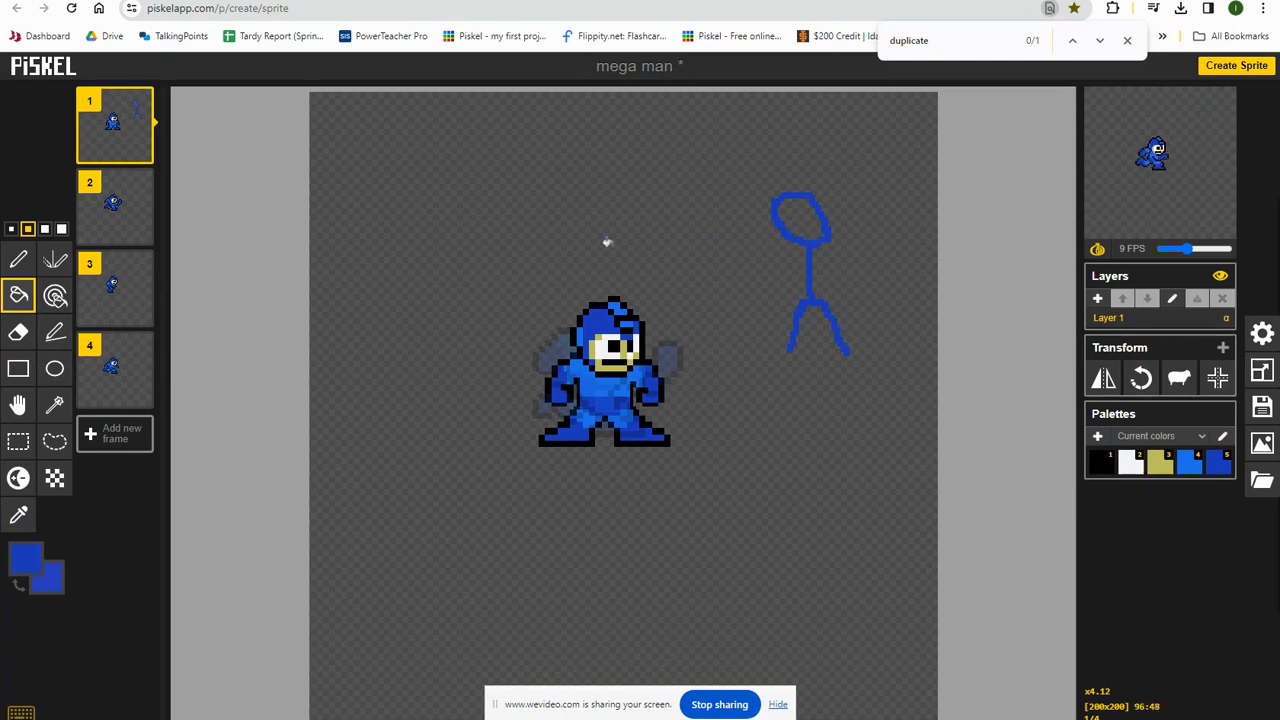
# Step: Pick the tan colour from Mega Man's face and fill the stick figure's head with it
pyautogui.click(18, 514)
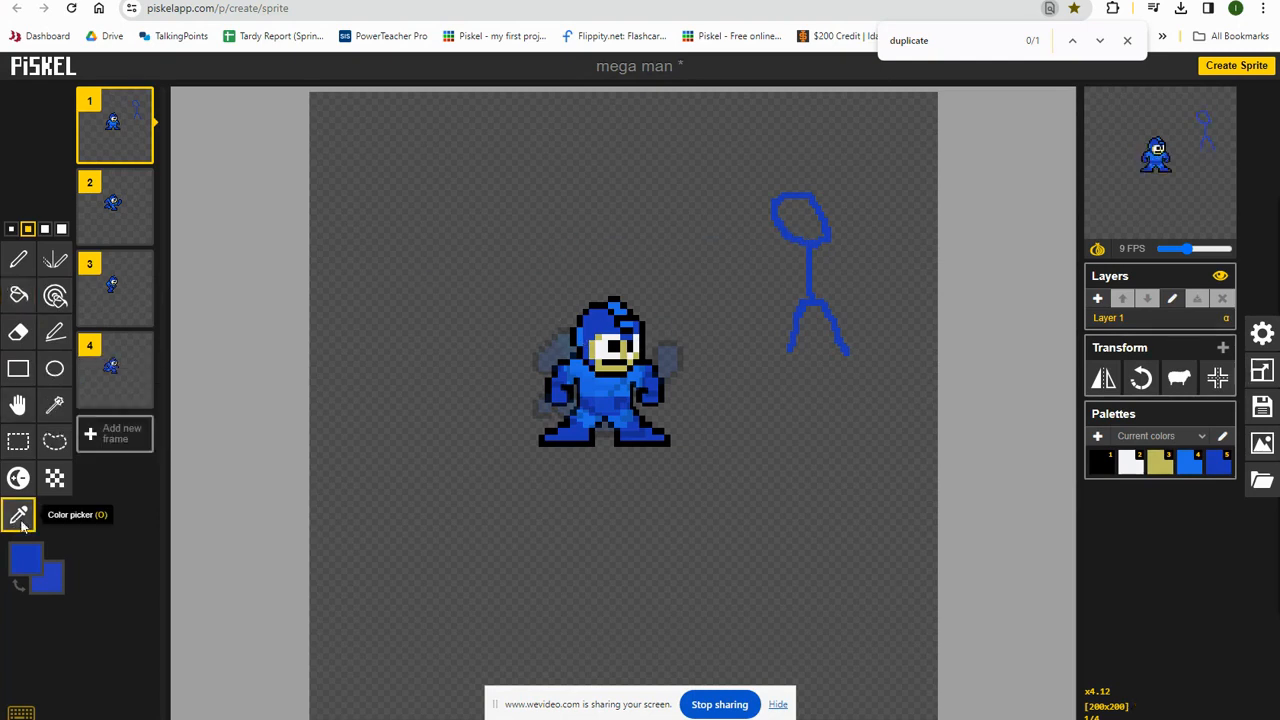
pyautogui.click(597, 344)
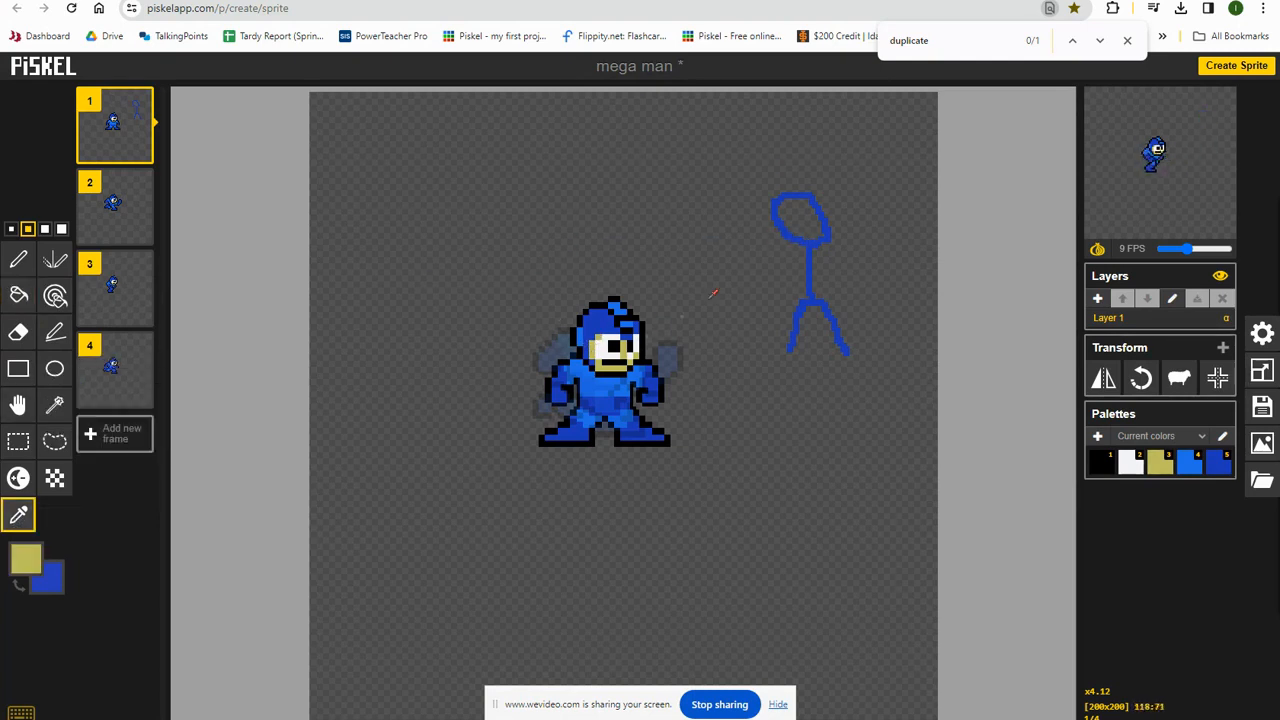
pyautogui.click(18, 295)
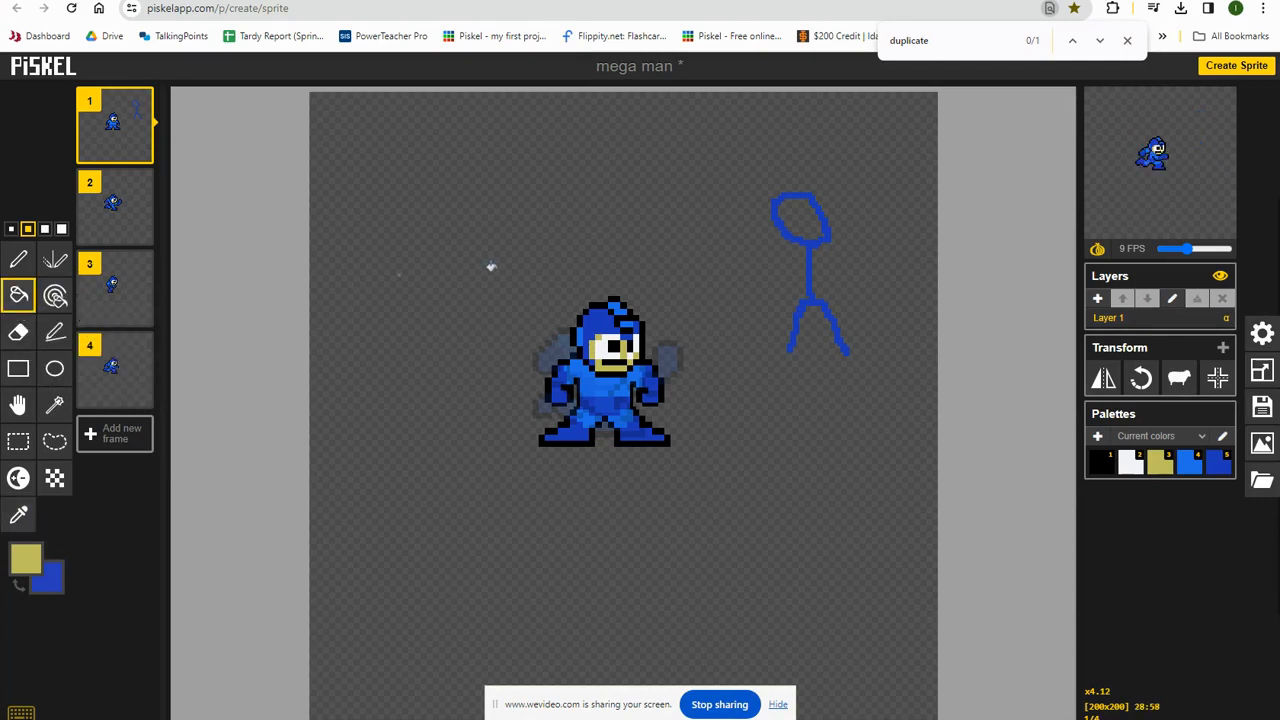
pyautogui.click(782, 226)
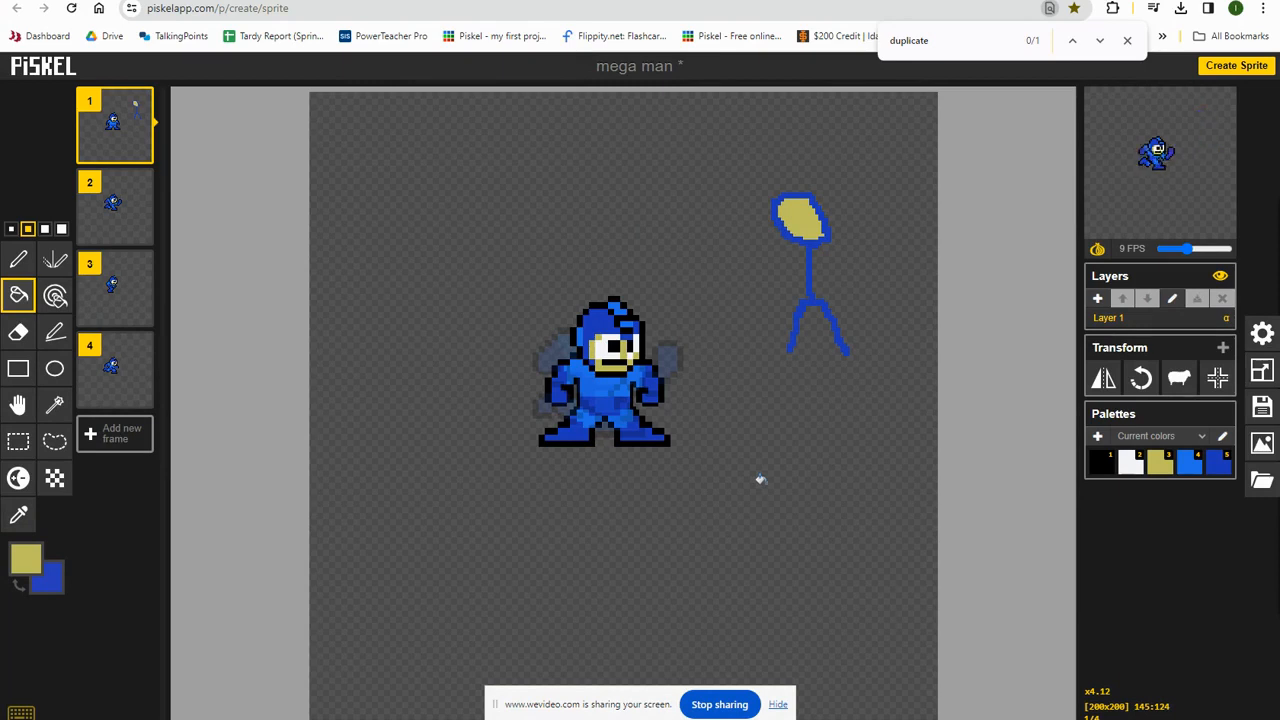
pyautogui.click(18, 405)
pyautogui.click(18, 441)
pyautogui.moveTo(479, 272); pyautogui.dragTo(700, 478)
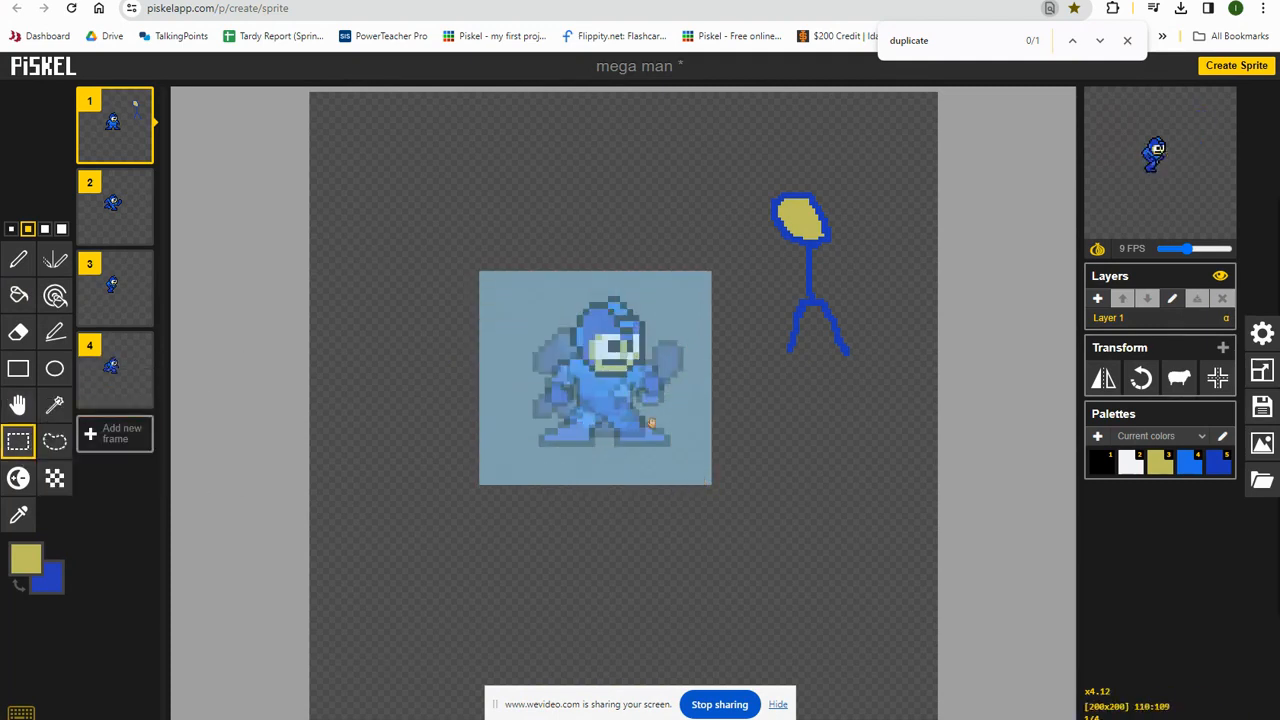
pyautogui.moveTo(605, 378); pyautogui.dragTo(756, 510)
pyautogui.click(508, 578)
pyautogui.click(612, 374)
pyautogui.moveTo(345, 278); pyautogui.dragTo(358, 277)
# Step: Copy the rectangular area around Mega Man in frame 1 and paste the duplicate below and to the left of the original
pyautogui.moveTo(461, 251); pyautogui.dragTo(706, 474)
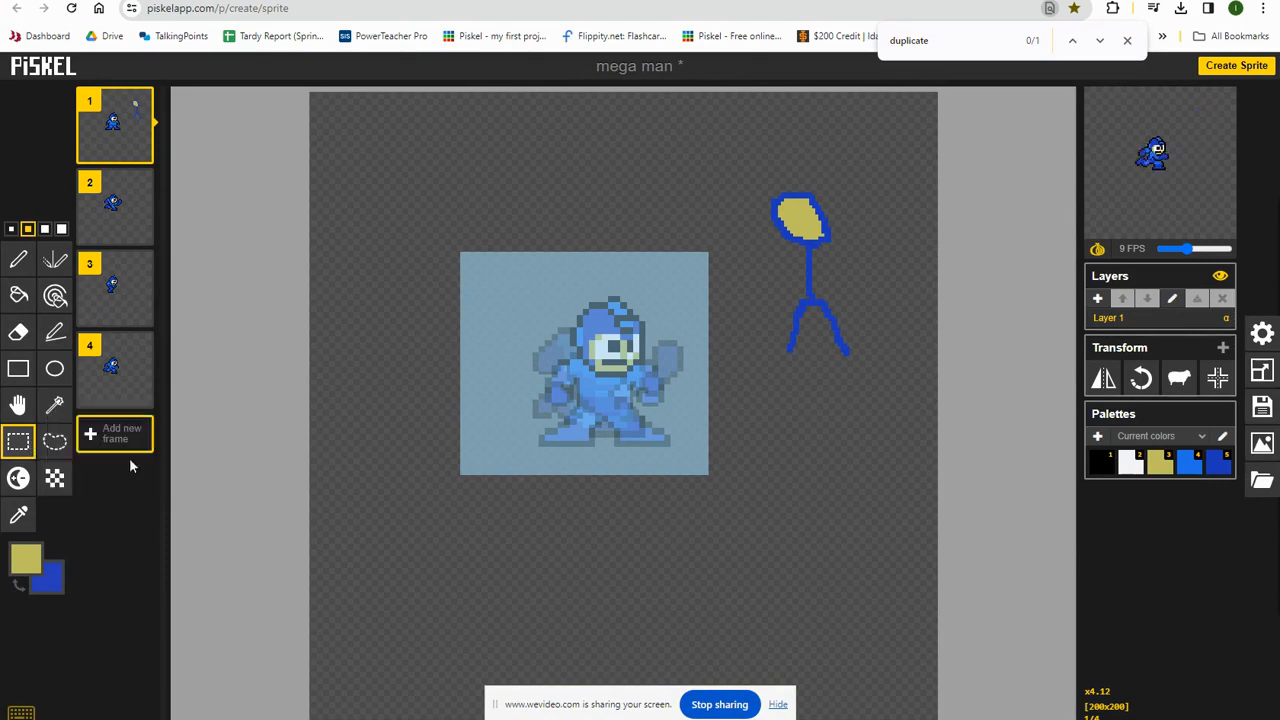
pyautogui.moveTo(569, 398); pyautogui.dragTo(427, 557)
pyautogui.hotkey('ctrl', 'v')
pyautogui.click(629, 543)
pyautogui.moveTo(594, 401); pyautogui.dragTo(463, 421)
pyautogui.click(413, 416)
pyautogui.scroll(1, 425, 516)
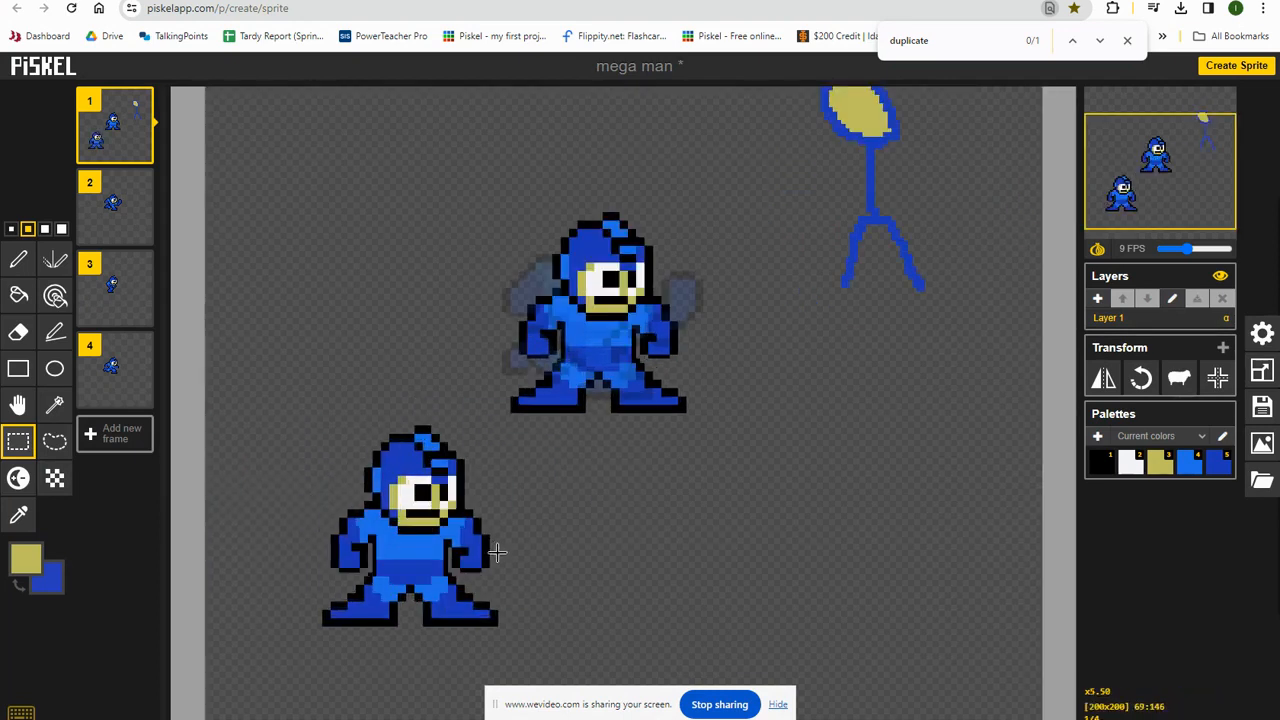
# Step: Choose the Paint bucket and set the primary colour to dark red and the secondary colour to green
pyautogui.click(15, 292)
pyautogui.click(26, 557)
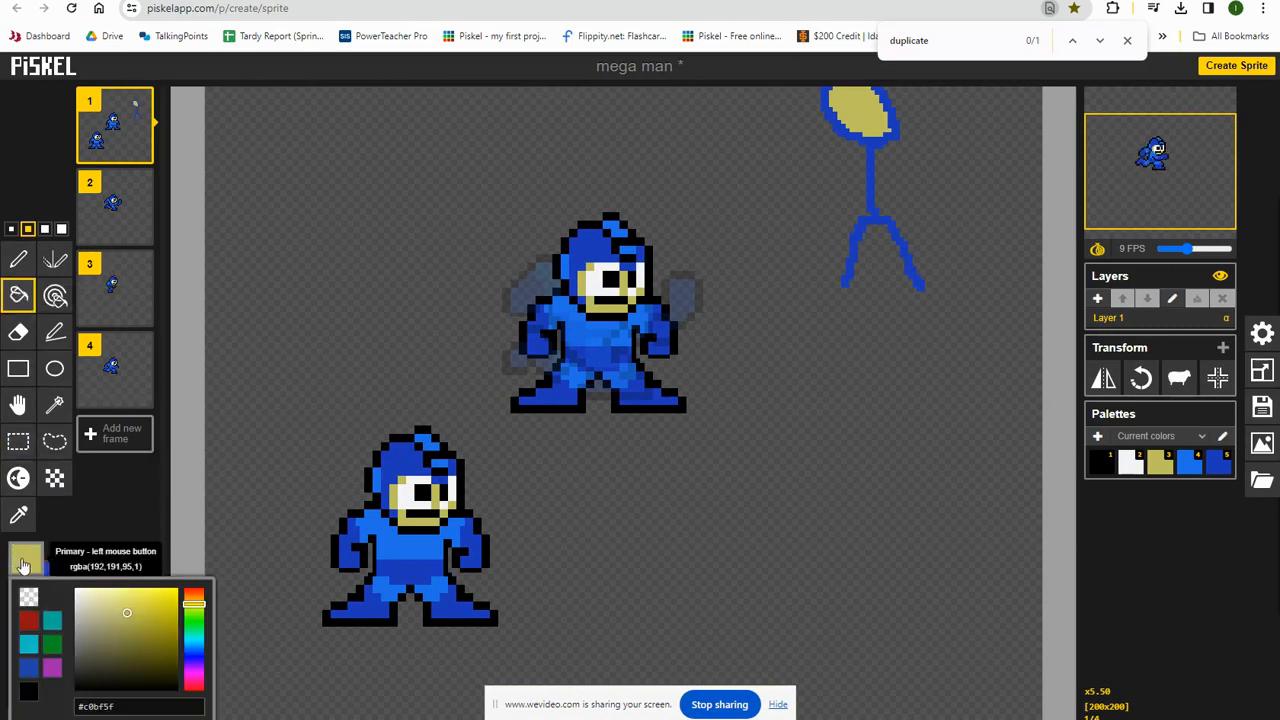
pyautogui.click(28, 621)
pyautogui.click(50, 582)
pyautogui.click(48, 580)
pyautogui.click(48, 580)
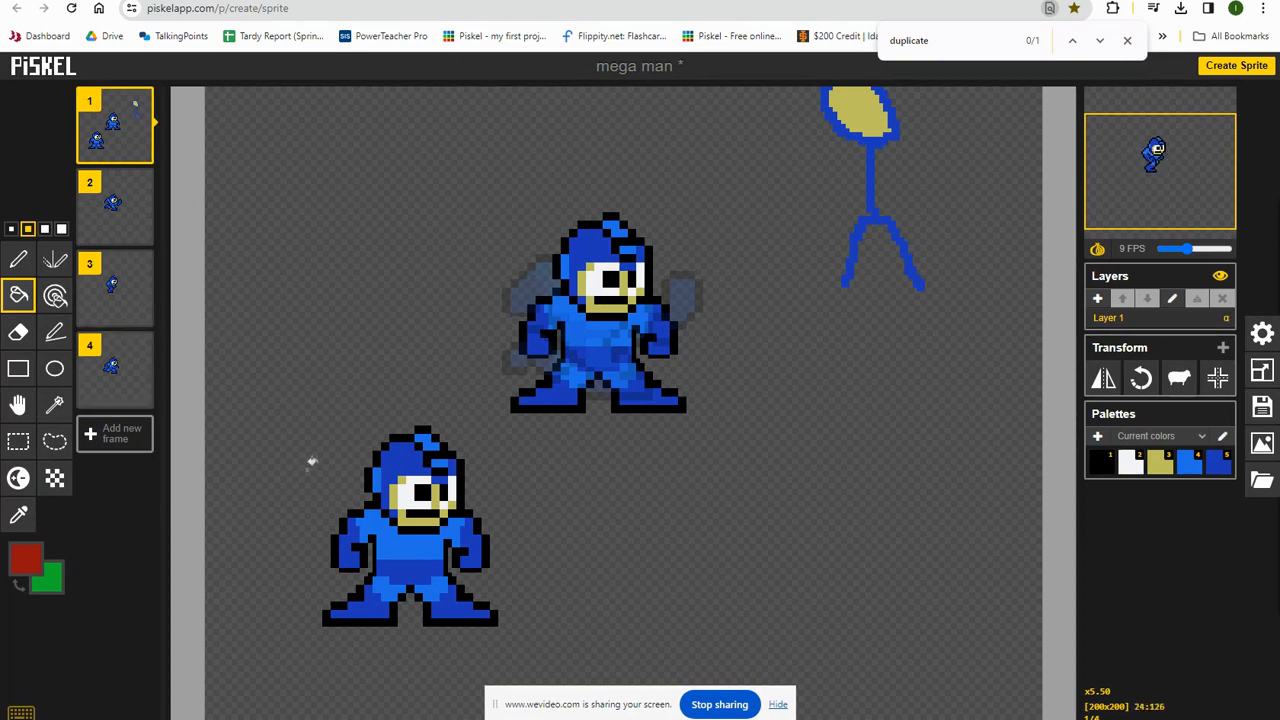
# Step: Fill the dark blue helmet, arm, waist and leg areas of the duplicated Mega Man with the primary red
pyautogui.scroll(2, 367, 468)
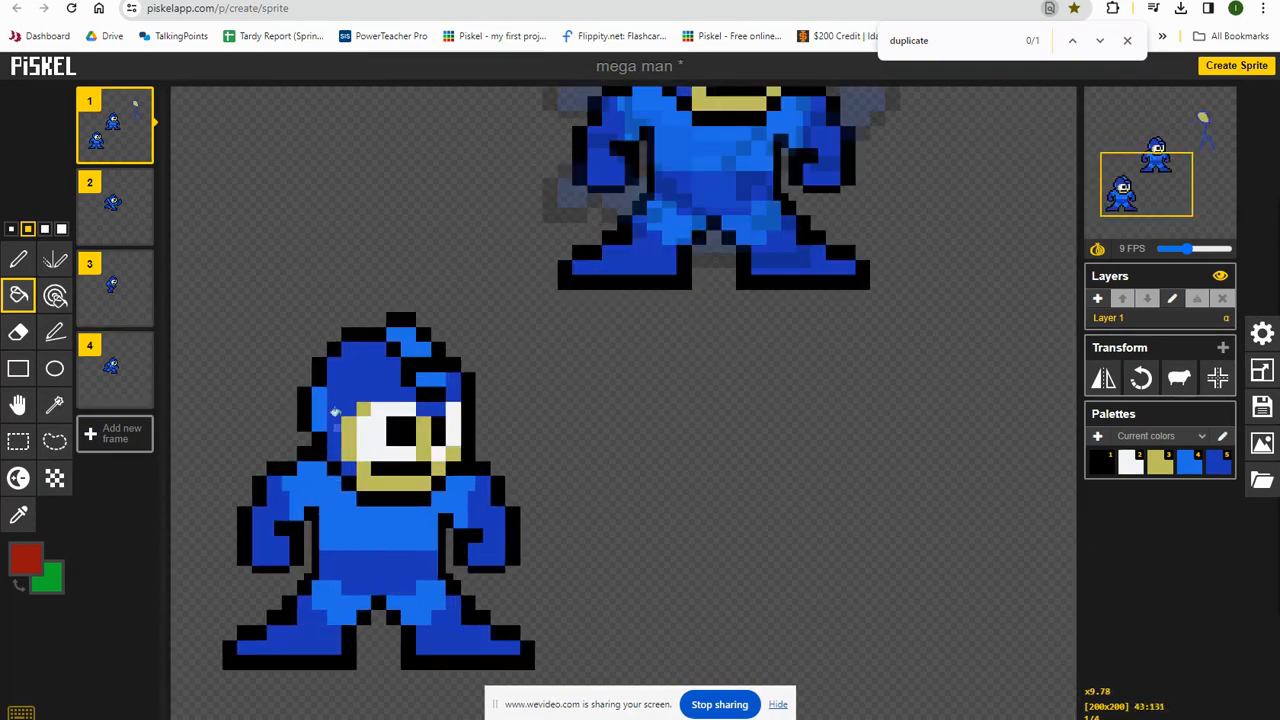
pyautogui.click(361, 363)
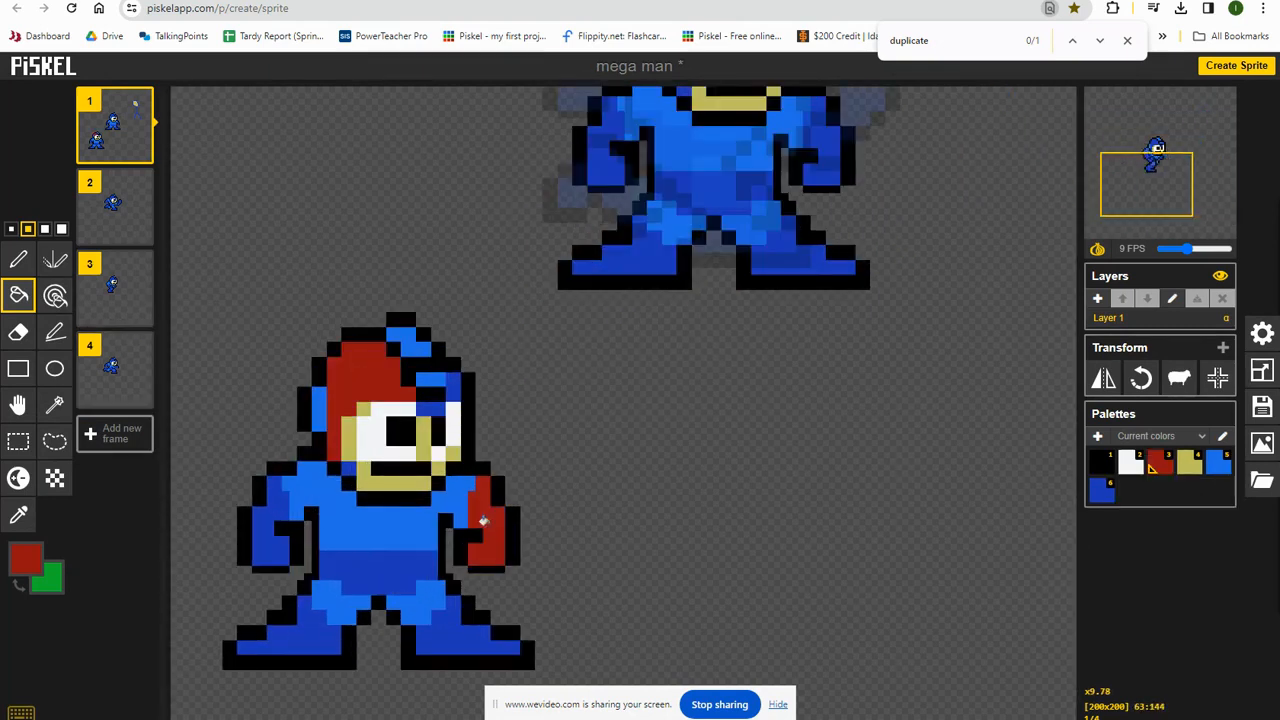
pyautogui.click(450, 385)
pyautogui.click(428, 408)
pyautogui.click(255, 541)
pyautogui.click(349, 566)
pyautogui.click(292, 631)
pyautogui.click(446, 649)
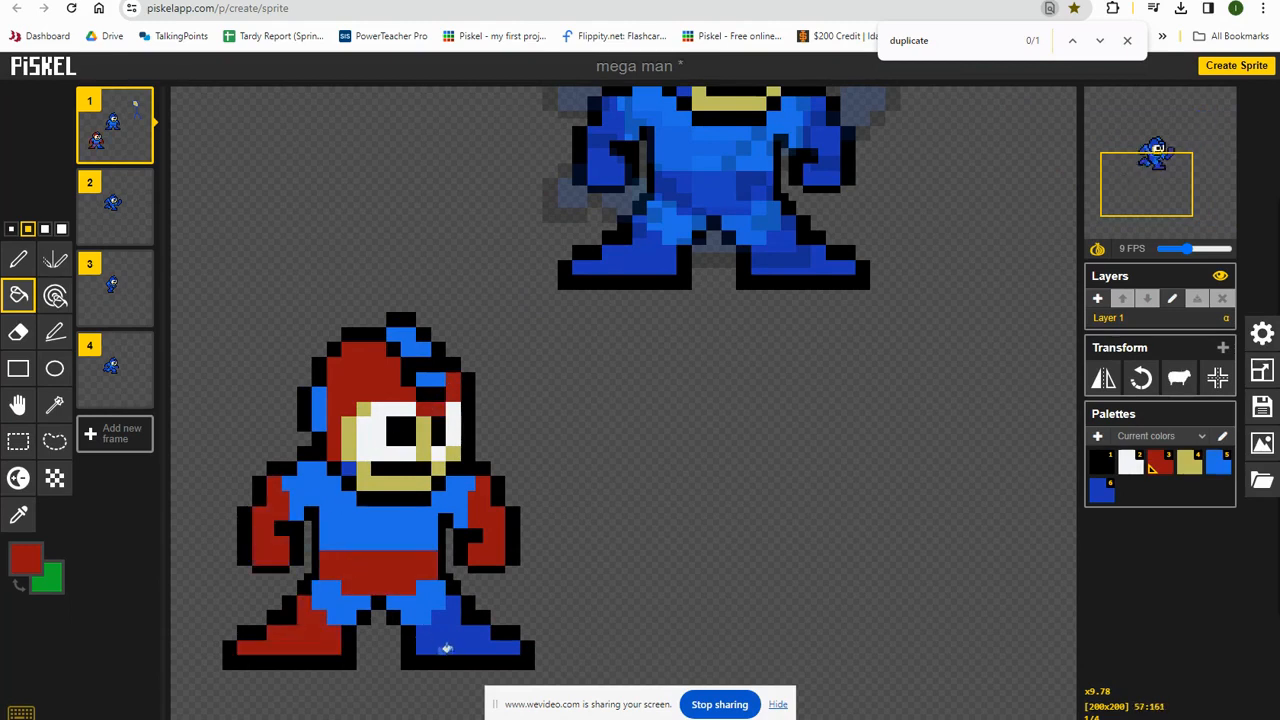
# Step: Fill the light blue hip, torso and helmet areas of the duplicated Mega Man with the secondary green
pyautogui.rightClick(410, 605)
pyautogui.rightClick(318, 600)
pyautogui.rightClick(355, 520)
pyautogui.rightClick(409, 351)
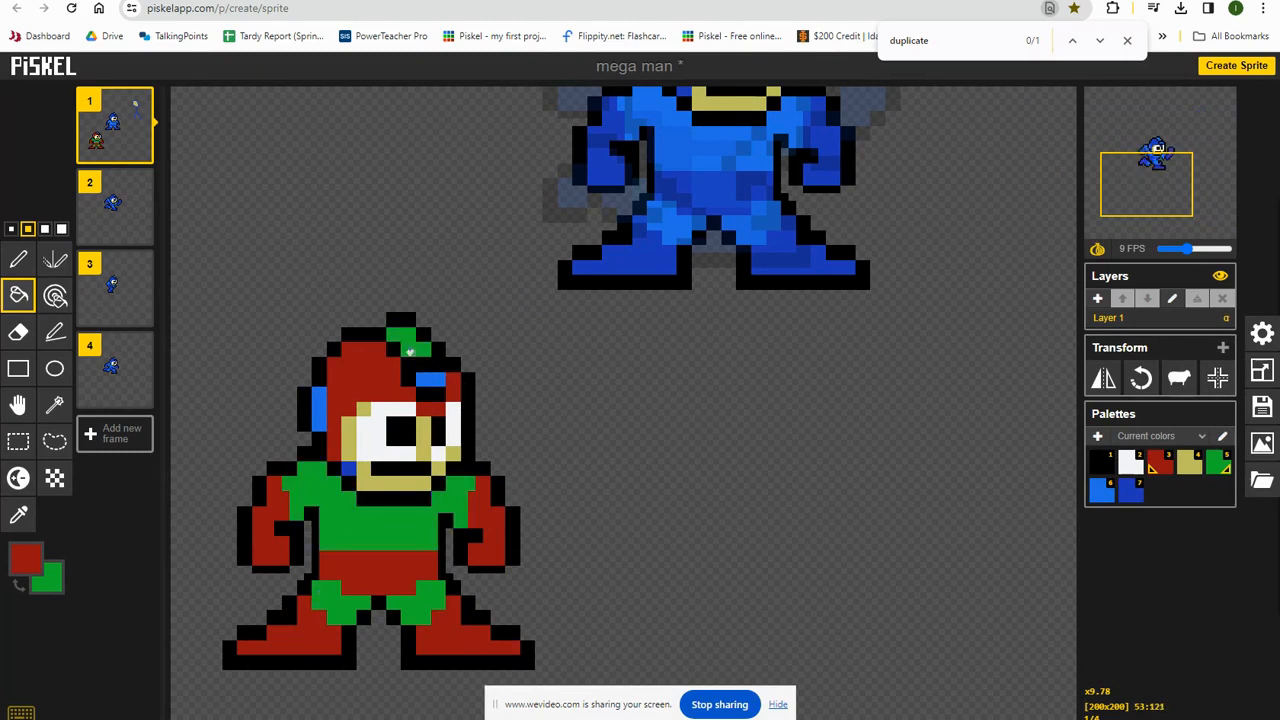
pyautogui.rightClick(430, 379)
pyautogui.rightClick(316, 405)
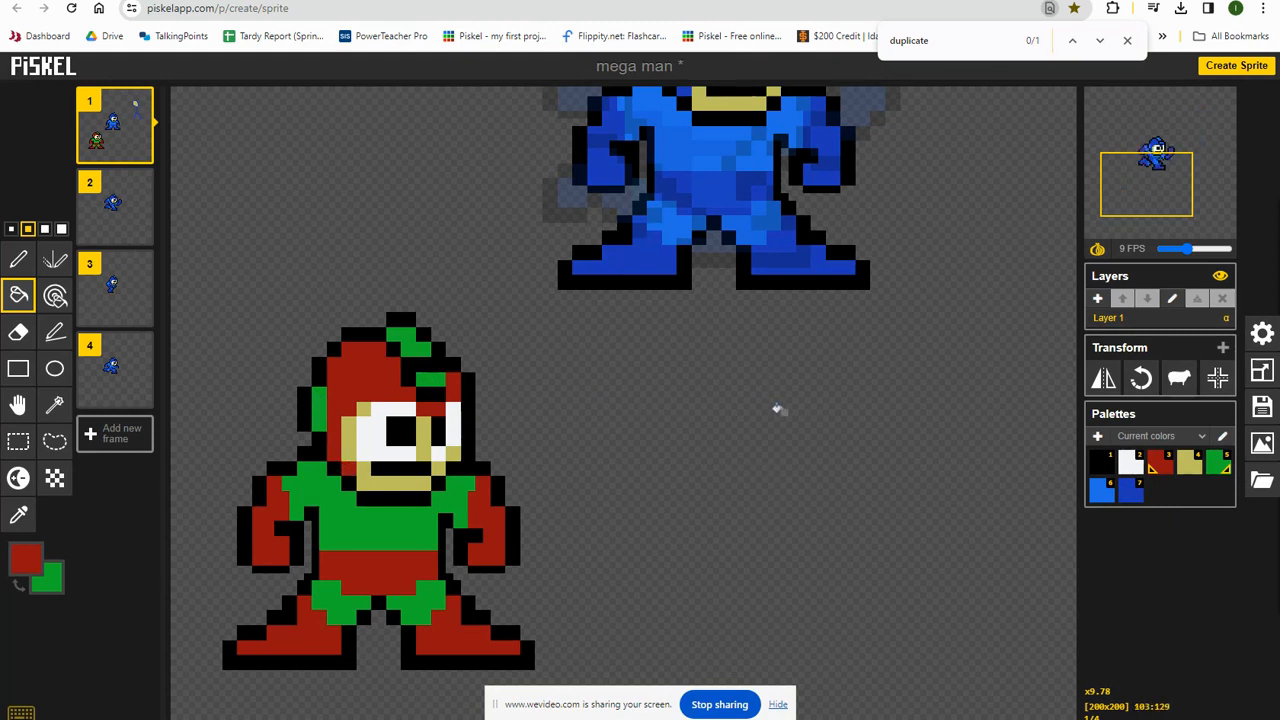
# Step: Undo all the red and green fills and the pasting of the duplicate, leaving the original Mega Man and stick figure
pyautogui.scroll(-3, 746, 413)
pyautogui.scroll(-1, 746, 413)
pyautogui.scroll(3, 737, 557)
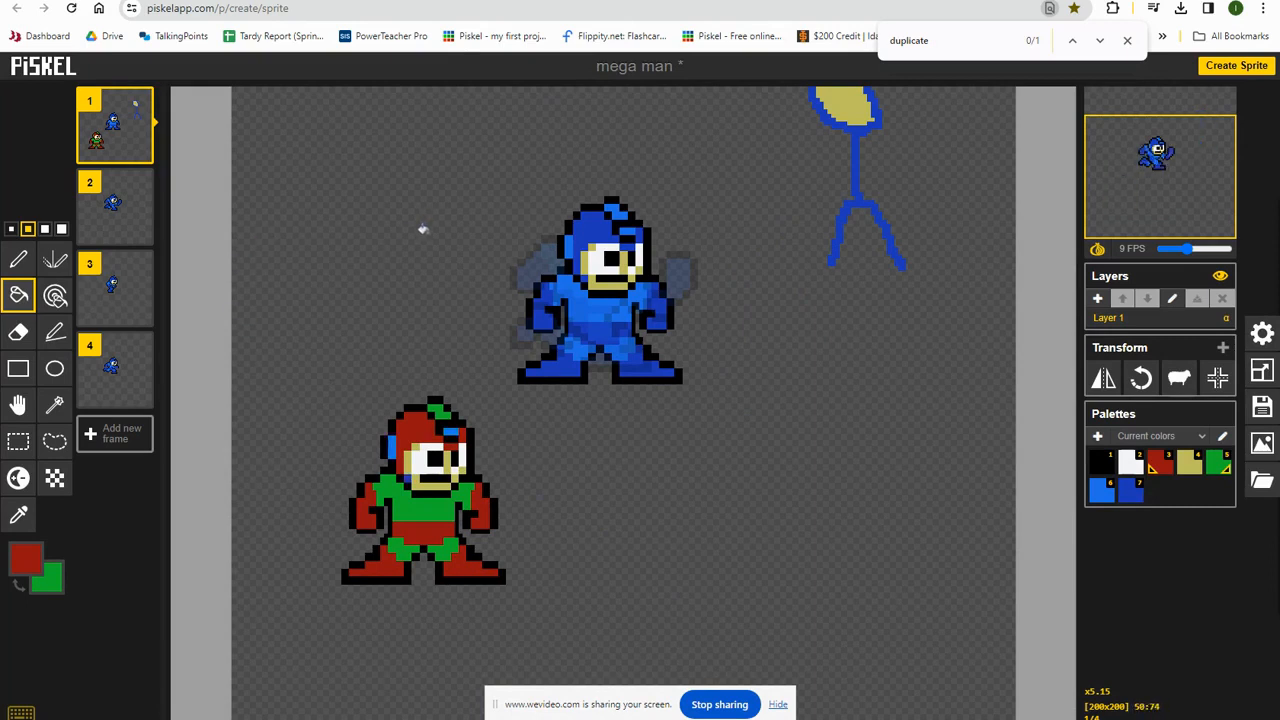
pyautogui.hotkey('ctrl', 'z')
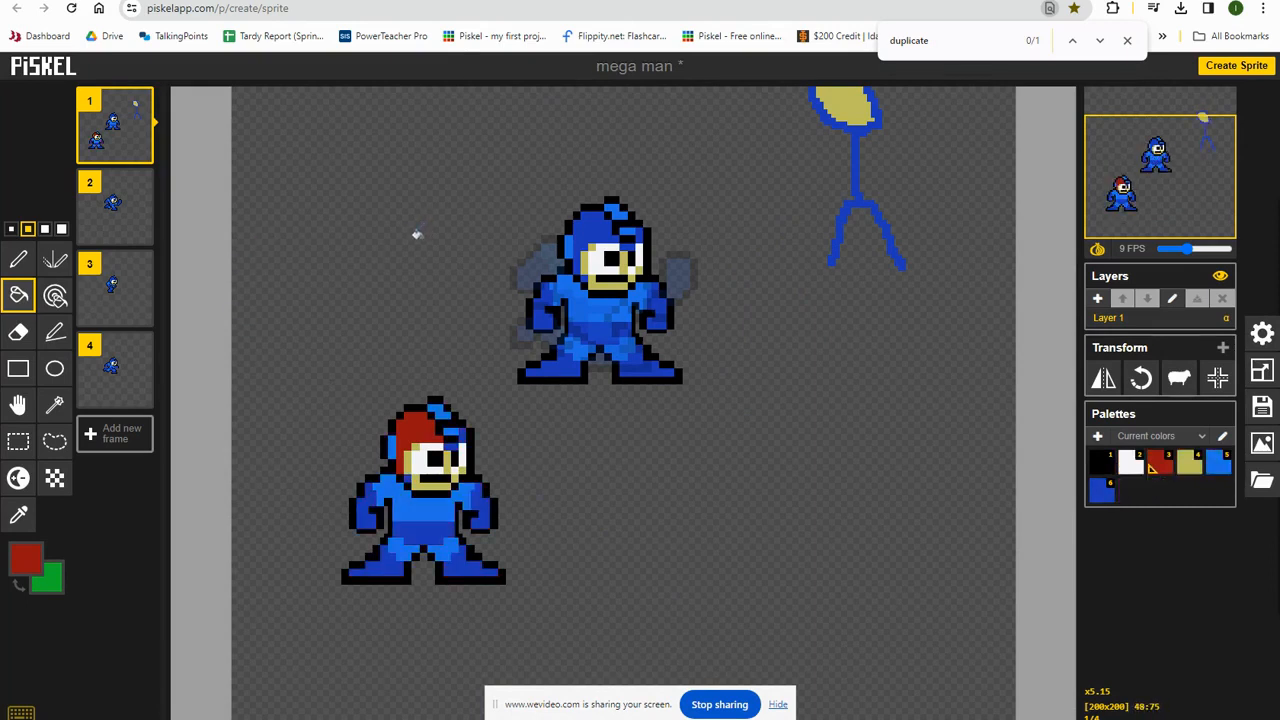
pyautogui.hotkey('ctrl', 'z')
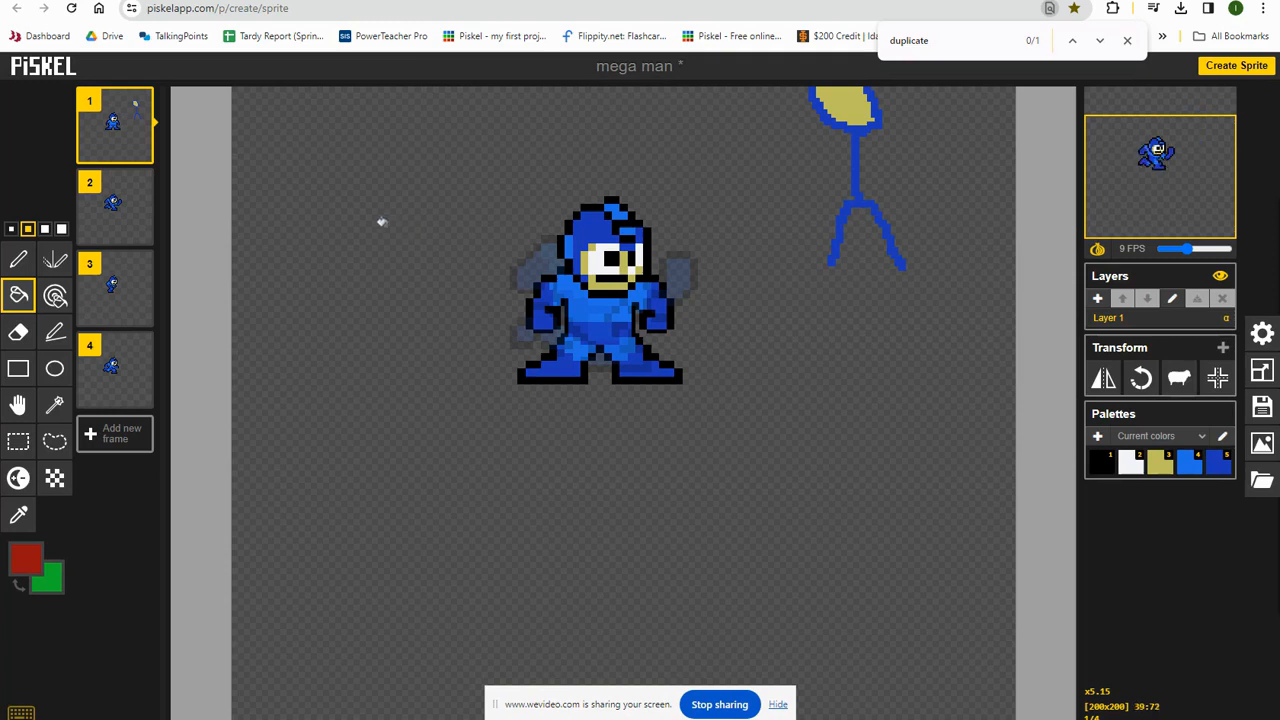
# Step: Copy Mega Man with the rectangle selection and paste an unchanged duplicate below and to the left of the original in frame 1
pyautogui.click(18, 441)
pyautogui.moveTo(466, 177); pyautogui.dragTo(718, 412)
pyautogui.moveTo(589, 262); pyautogui.dragTo(407, 512)
pyautogui.click(668, 503)
pyautogui.moveTo(452, 194); pyautogui.dragTo(807, 473)
pyautogui.hotkey('ctrl', 'c')
pyautogui.moveTo(605, 287); pyautogui.dragTo(457, 531)
pyautogui.hotkey('ctrl', 'v')
pyautogui.click(842, 519)
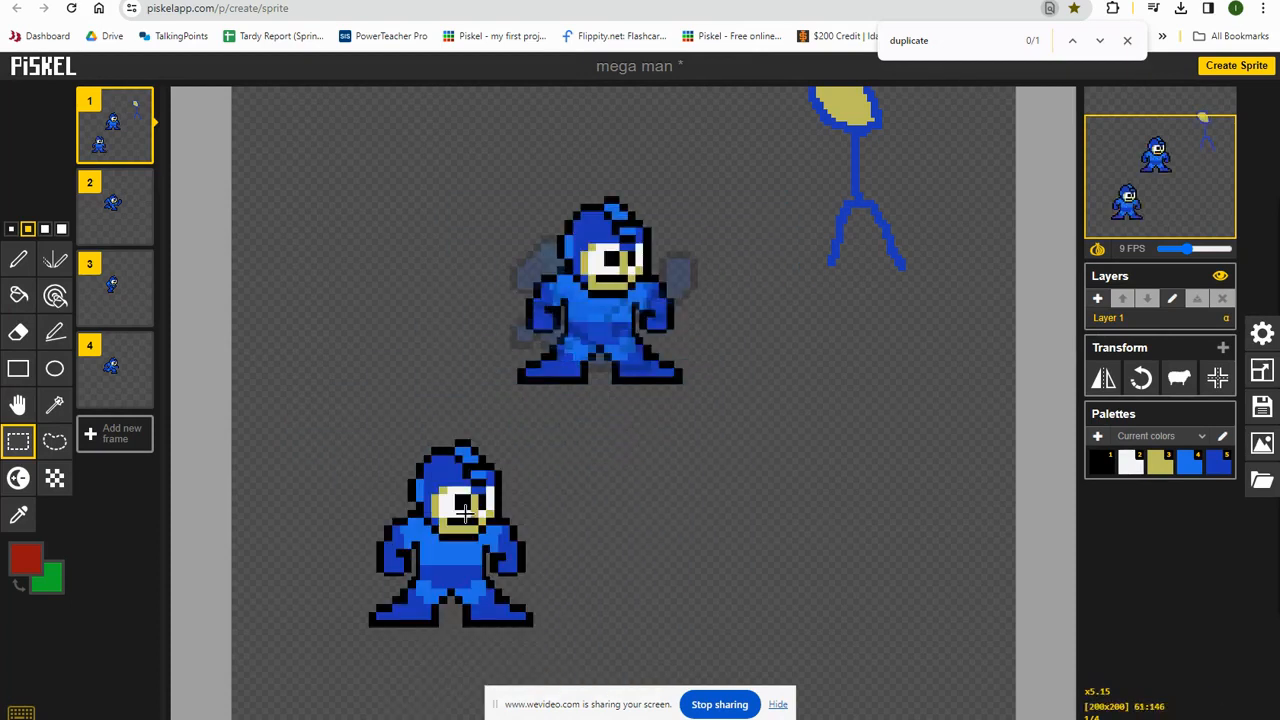
# Step: Try replacing every dark blue pixel with red and every light blue pixel with green in frame 1, and undo both replacements
pyautogui.click(58, 301)
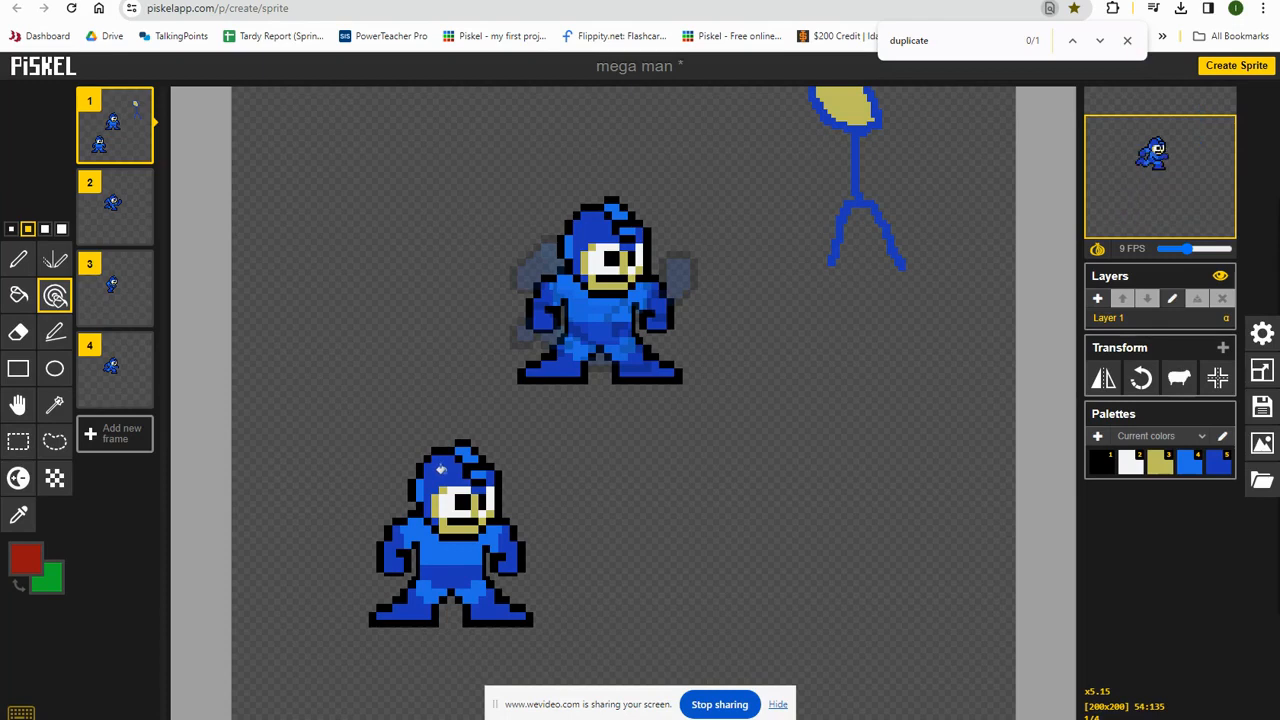
pyautogui.click(440, 469)
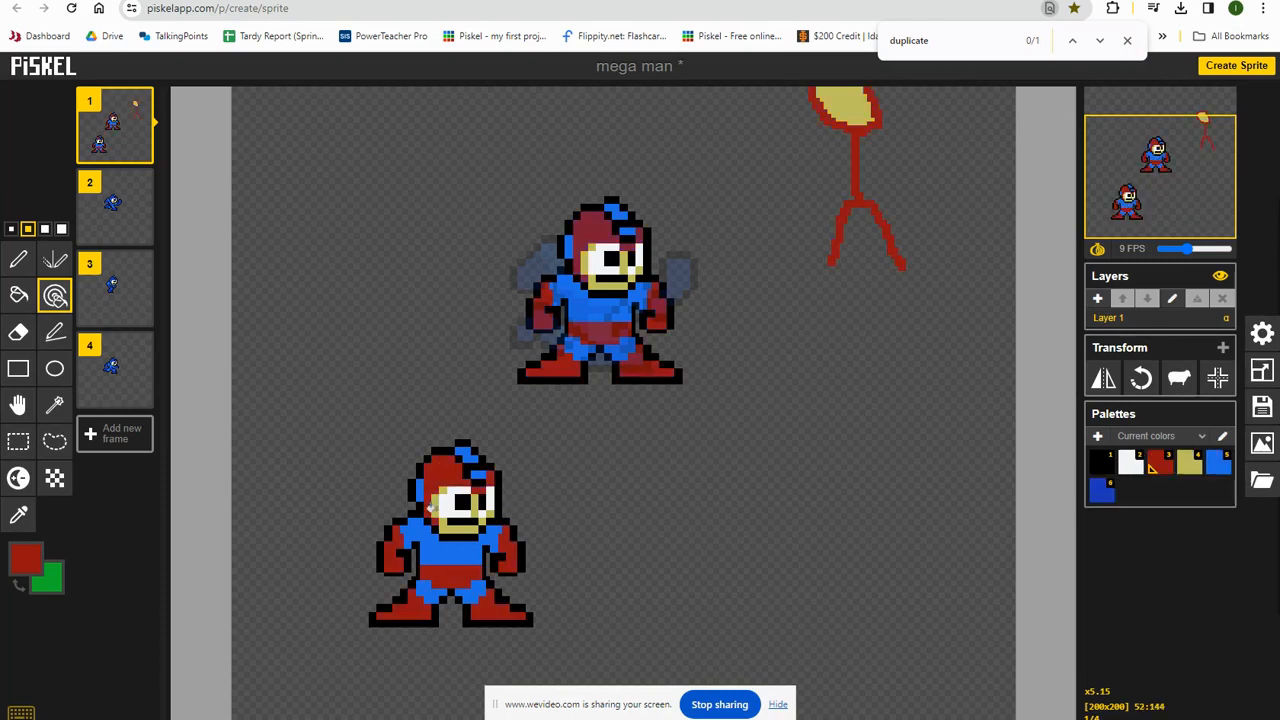
pyautogui.rightClick(437, 550)
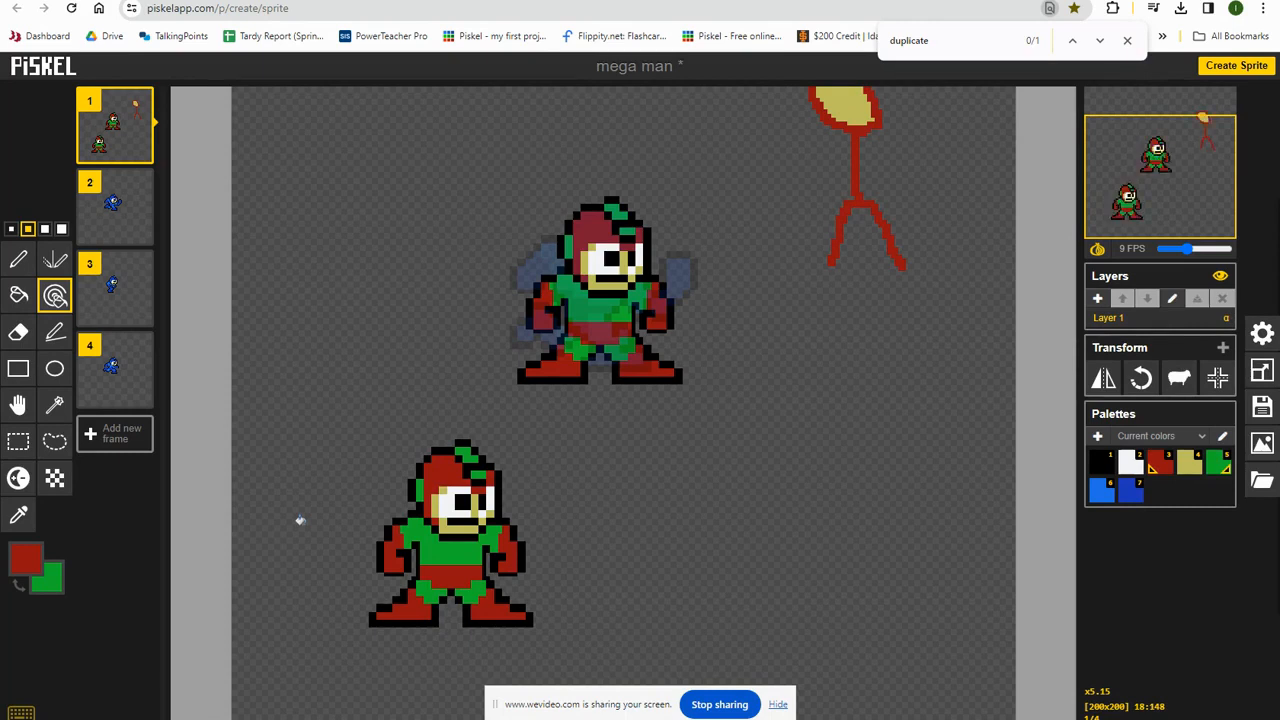
pyautogui.hotkey('ctrl', 'z')
pyautogui.hotkey('ctrl', 'z')
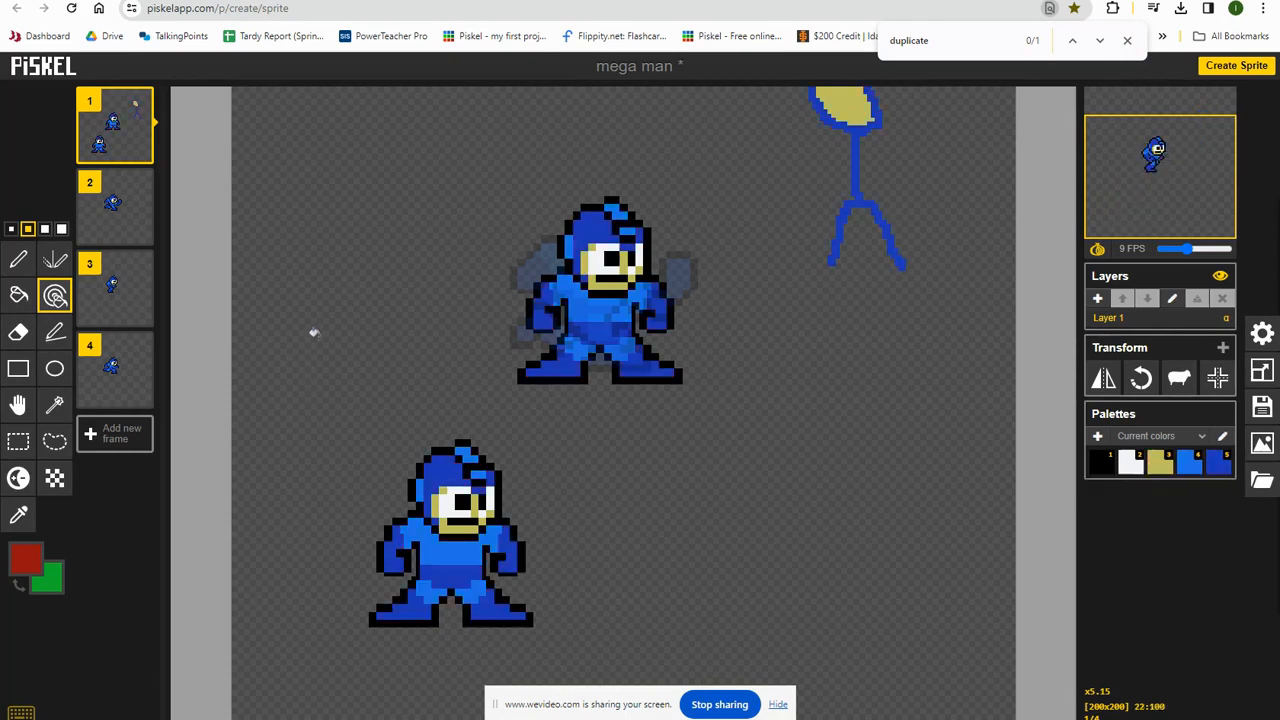